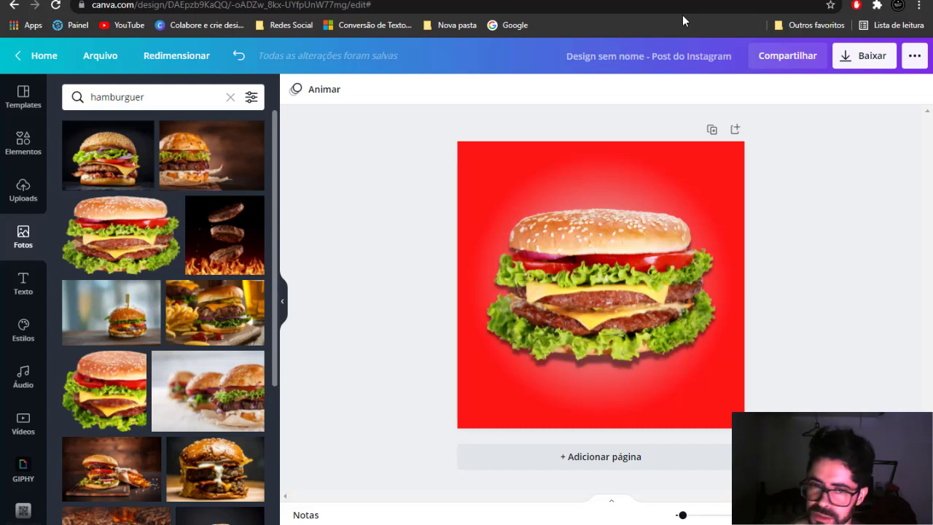
Step: Return to the home page, search for "MINI", and create a blank YouTube thumbnail (Miniatura do YouTube) design
{"action": "left_click", "coordinate": [40, 56]}
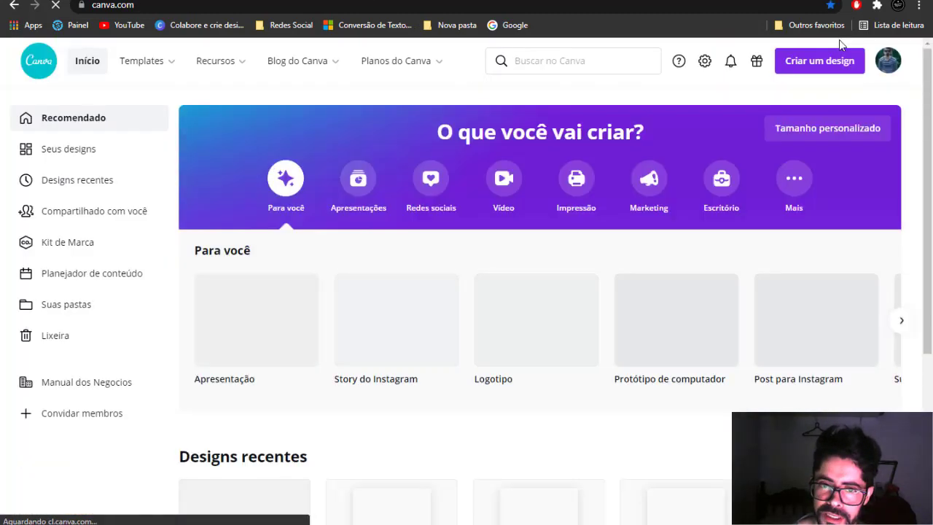
{"action": "scroll", "coordinate": [430, 323], "scroll_direction": "down", "scroll_amount": 4}
{"action": "scroll", "coordinate": [459, 324], "scroll_direction": "up", "scroll_amount": 4}
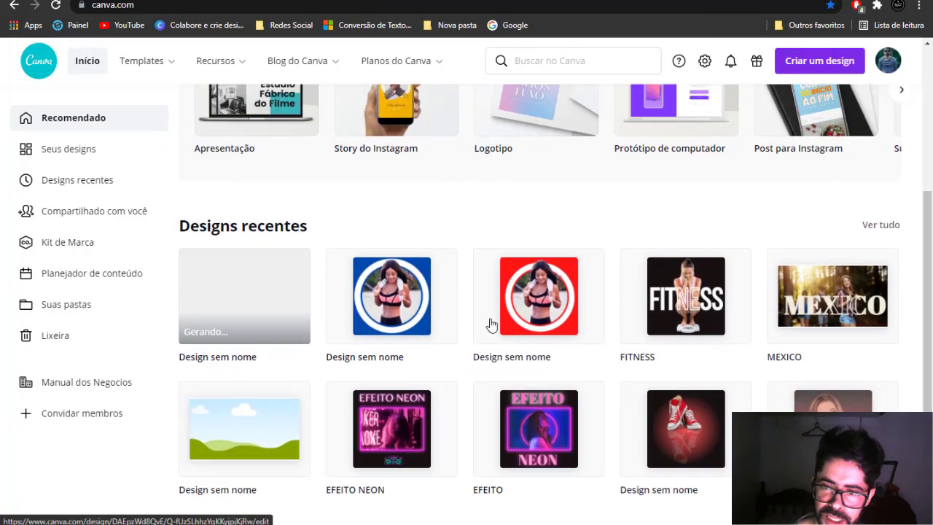
{"action": "left_click", "coordinate": [564, 65]}
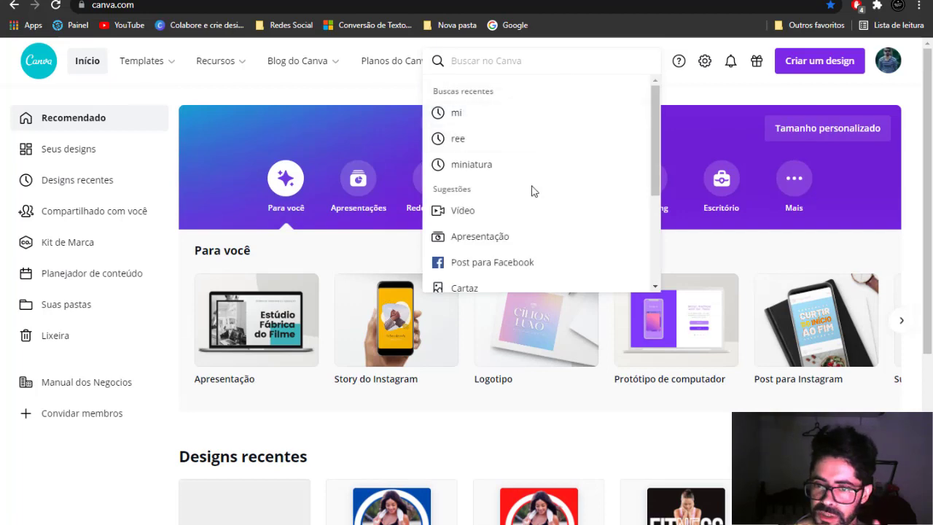
{"action": "scroll", "coordinate": [529, 186], "scroll_direction": "down", "scroll_amount": 4}
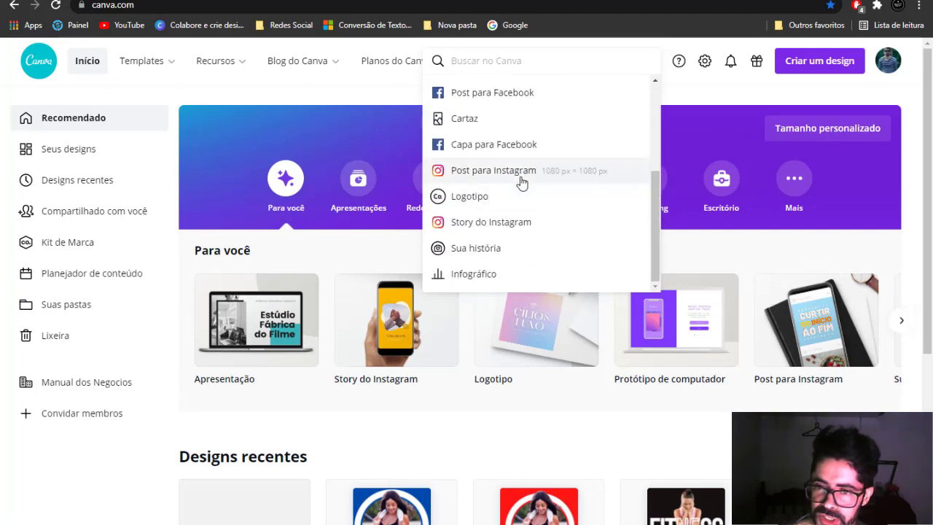
{"action": "scroll", "coordinate": [521, 182], "scroll_direction": "down", "scroll_amount": 2}
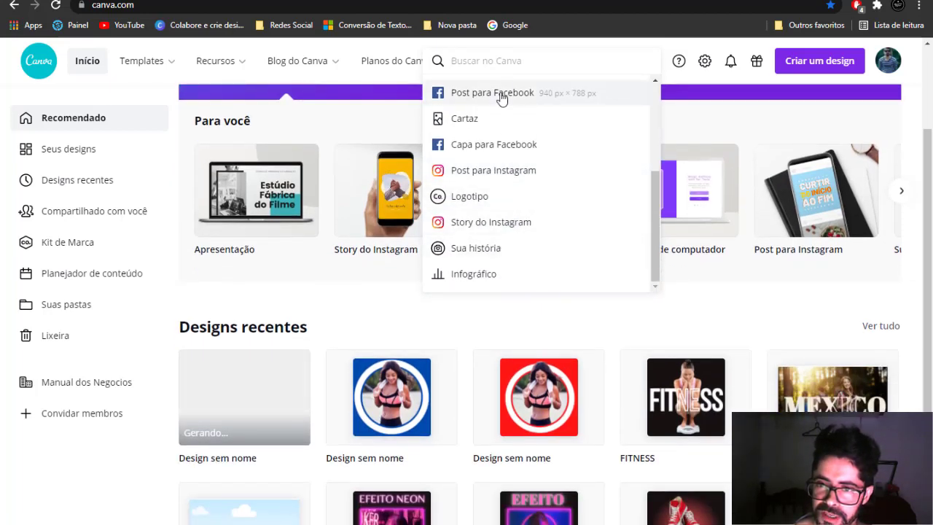
{"action": "type", "text": "MINI"}
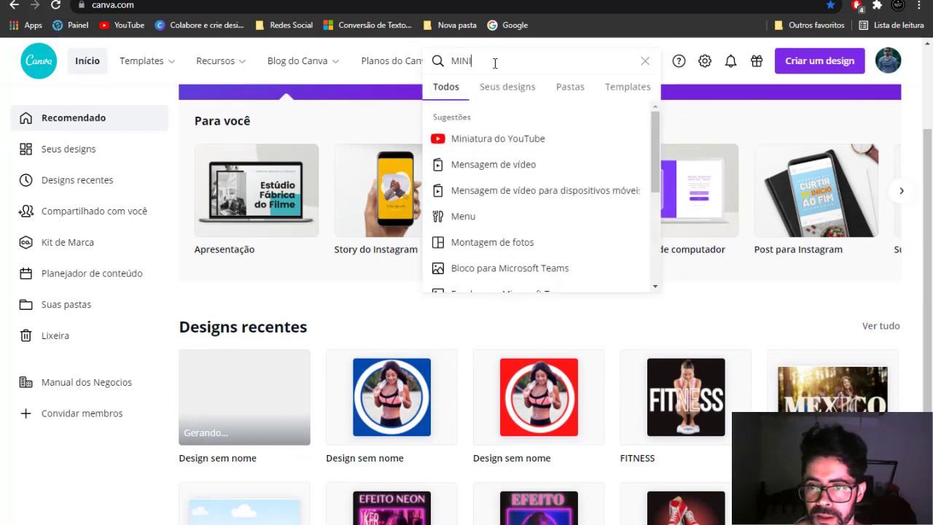
{"action": "left_click", "coordinate": [521, 140]}
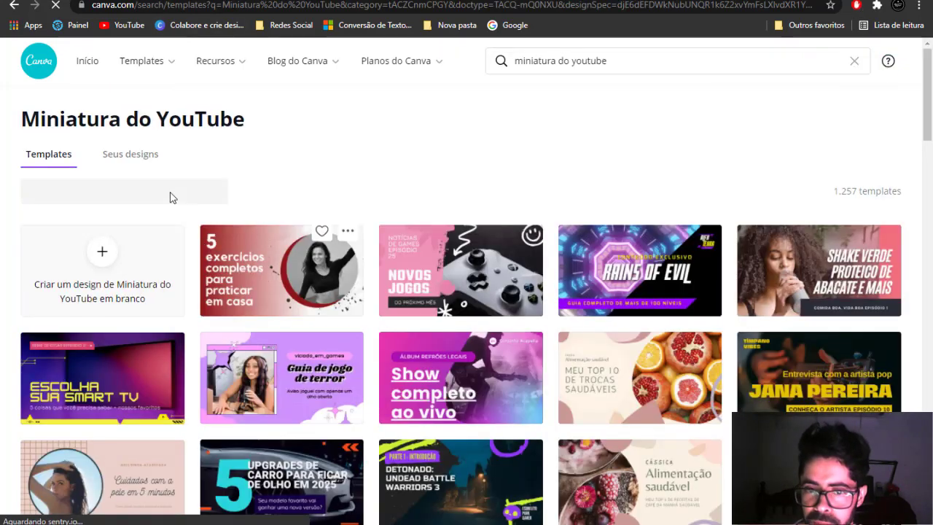
{"action": "left_click", "coordinate": [133, 270]}
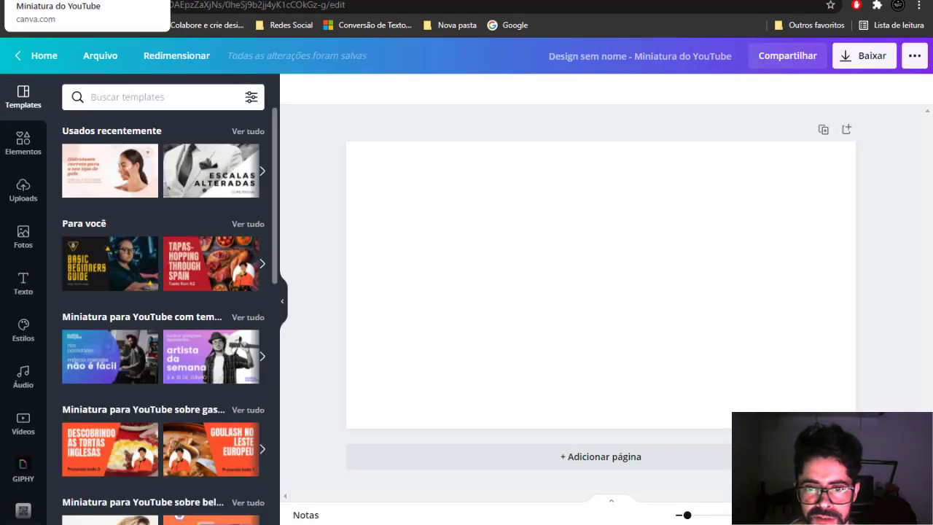
Step: Set the blank page's background to the bright red from the default colours
{"action": "left_click", "coordinate": [480, 211]}
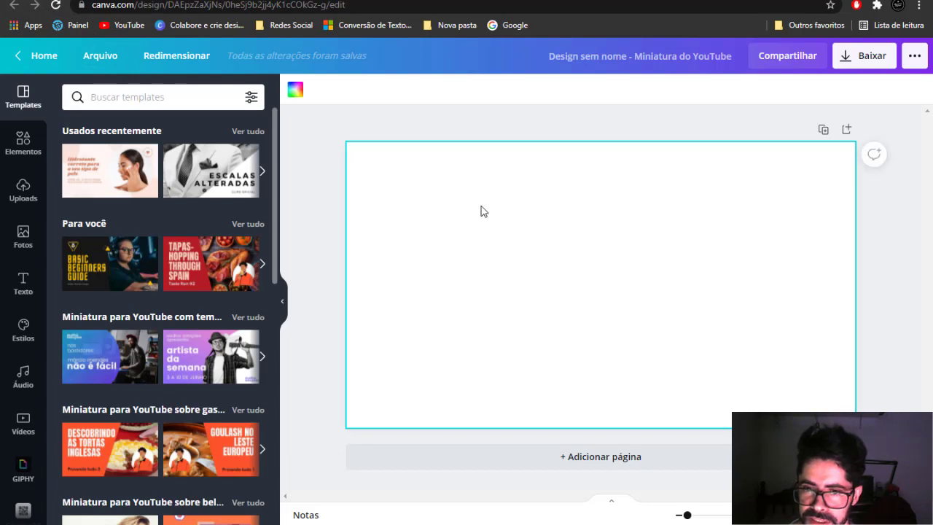
{"action": "left_click", "coordinate": [295, 90]}
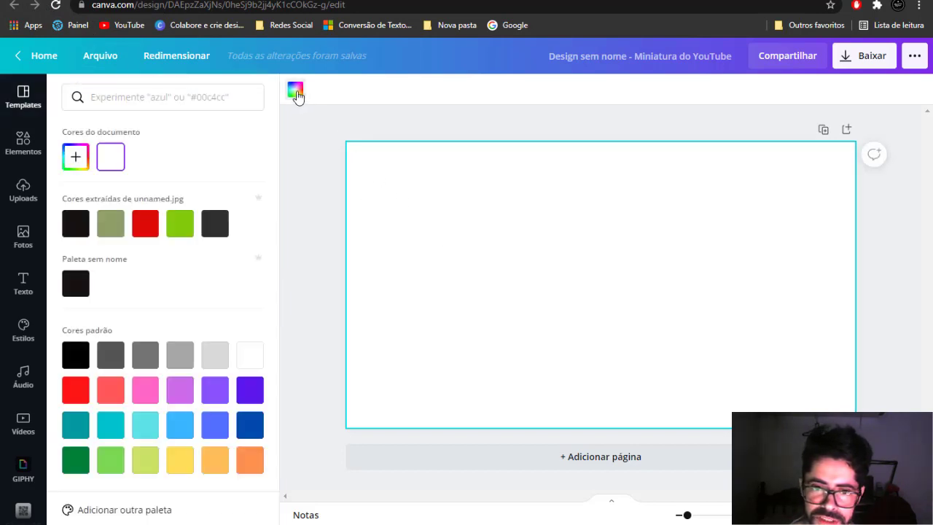
{"action": "left_click", "coordinate": [76, 382]}
{"action": "left_click", "coordinate": [885, 242]}
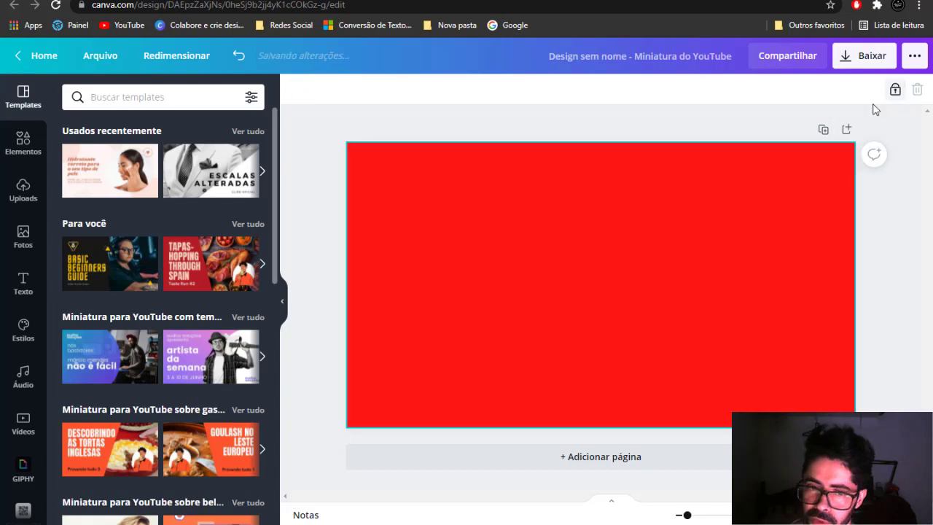
{"action": "left_click", "coordinate": [896, 223]}
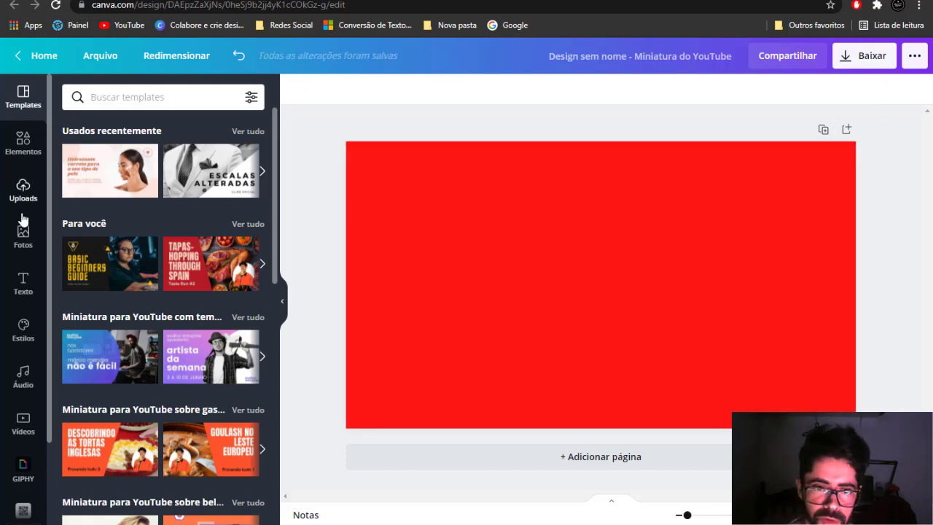
Step: Search the photo library for "hamburguer" and filter the photos to free ones (Grátis)
{"action": "left_click", "coordinate": [25, 243]}
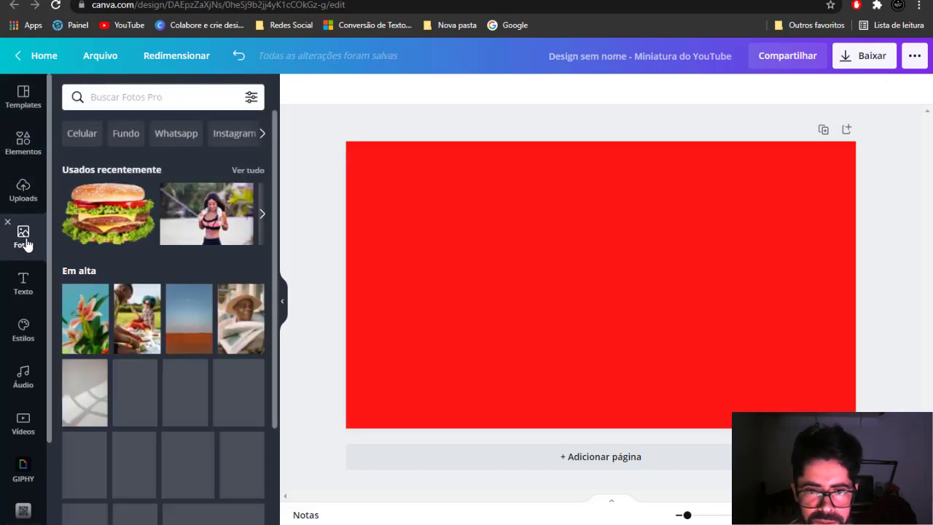
{"action": "left_click", "coordinate": [127, 105]}
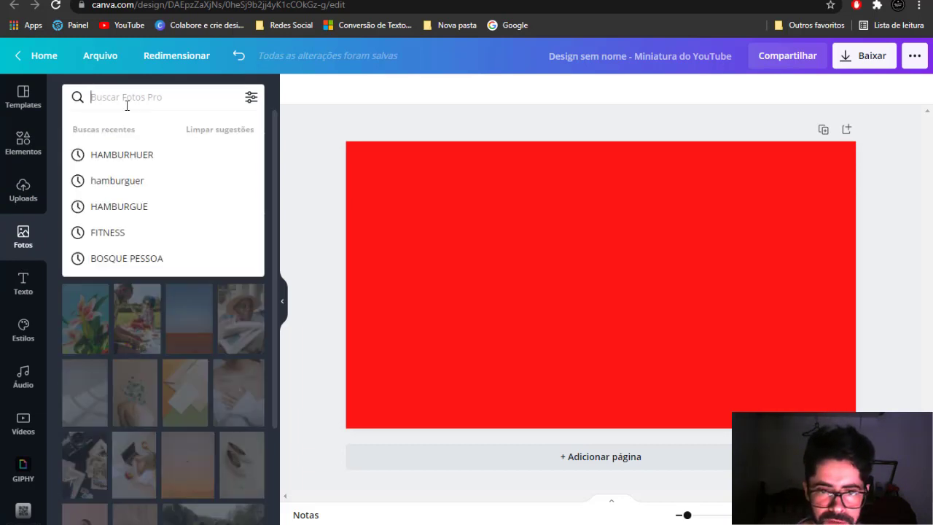
{"action": "left_click", "coordinate": [138, 180]}
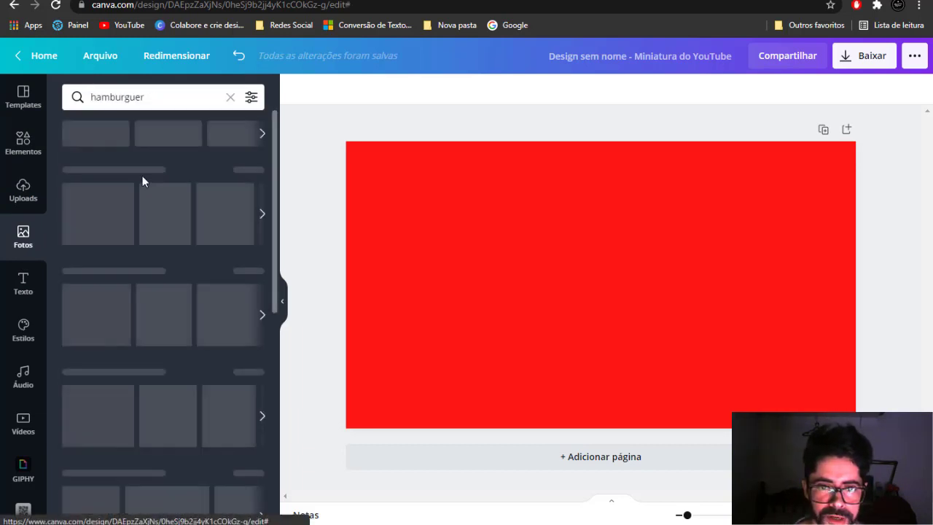
{"action": "left_click", "coordinate": [251, 97]}
{"action": "left_click", "coordinate": [115, 331]}
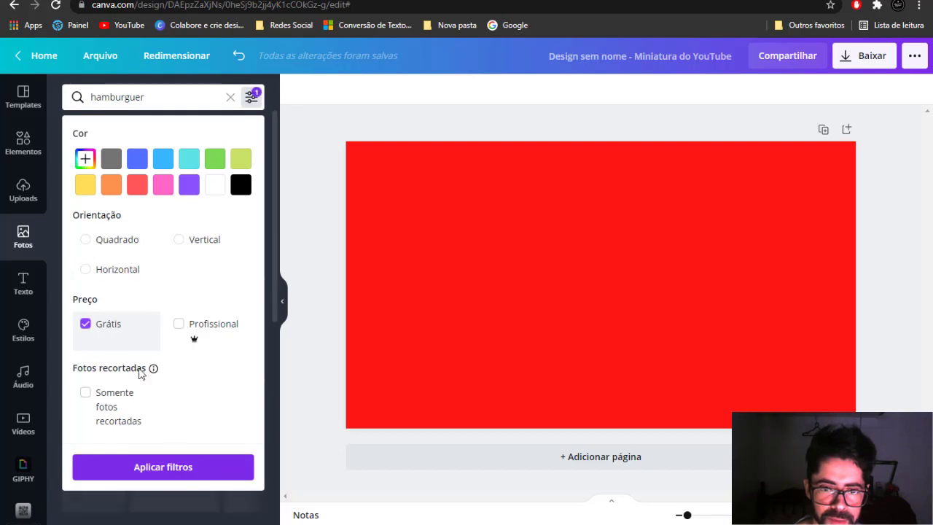
{"action": "left_click", "coordinate": [175, 465]}
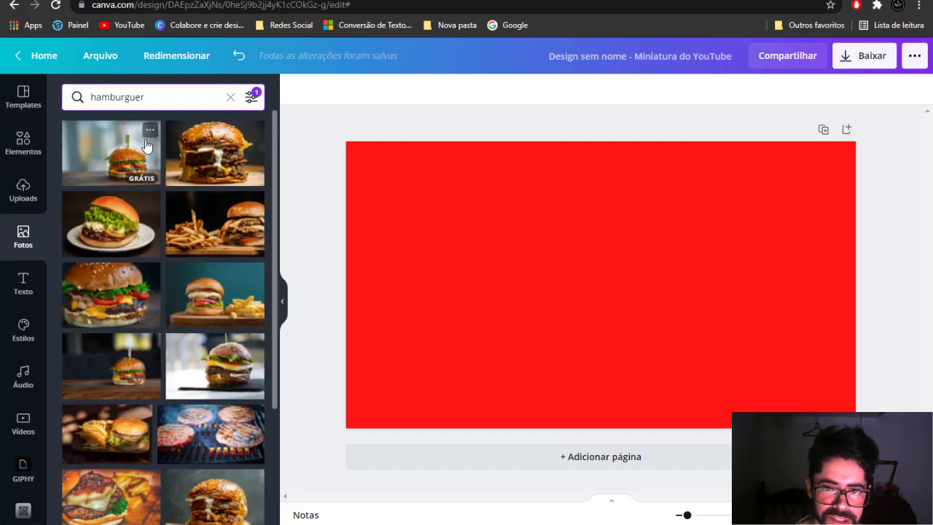
Step: Replace the free-price filter with the cut-out photos only filter (Somente fotos recortadas)
{"action": "left_click", "coordinate": [252, 97]}
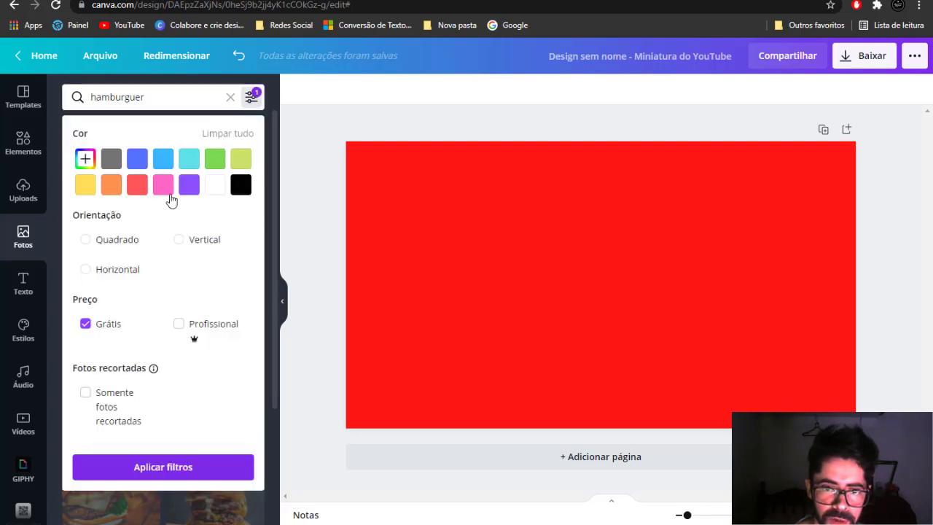
{"action": "left_click", "coordinate": [86, 326]}
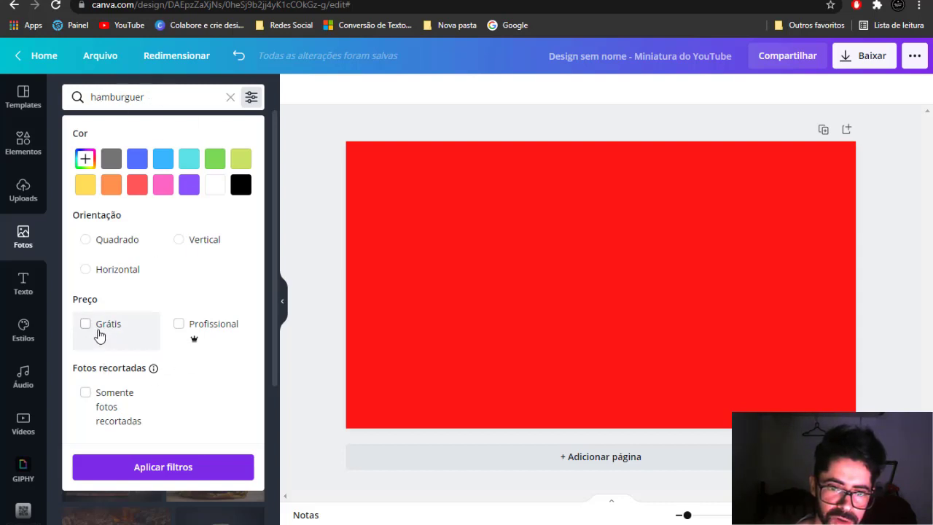
{"action": "left_click", "coordinate": [85, 392]}
{"action": "left_click", "coordinate": [148, 467]}
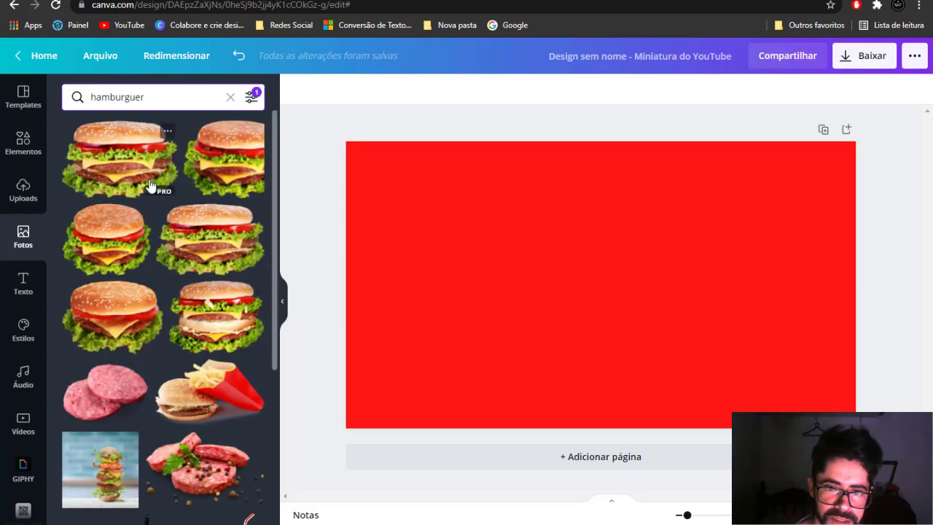
Step: Browse the cut-out hamburger photos and add the first double cheeseburger with lettuce to the red page
{"action": "scroll", "coordinate": [177, 267], "scroll_direction": "down", "scroll_amount": 4}
{"action": "scroll", "coordinate": [177, 324], "scroll_direction": "down", "scroll_amount": 1}
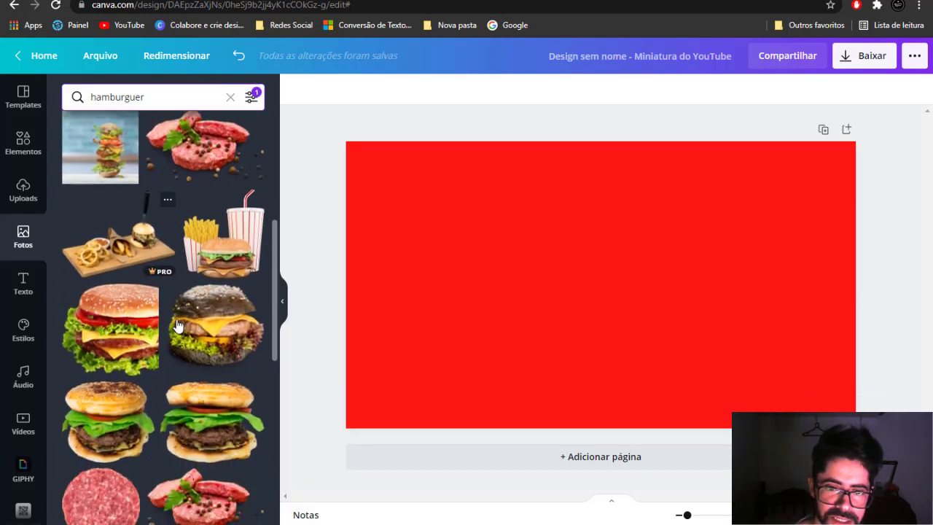
{"action": "scroll", "coordinate": [177, 325], "scroll_direction": "down", "scroll_amount": 1}
{"action": "scroll", "coordinate": [177, 324], "scroll_direction": "up", "scroll_amount": 4}
{"action": "scroll", "coordinate": [177, 325], "scroll_direction": "up", "scroll_amount": 2}
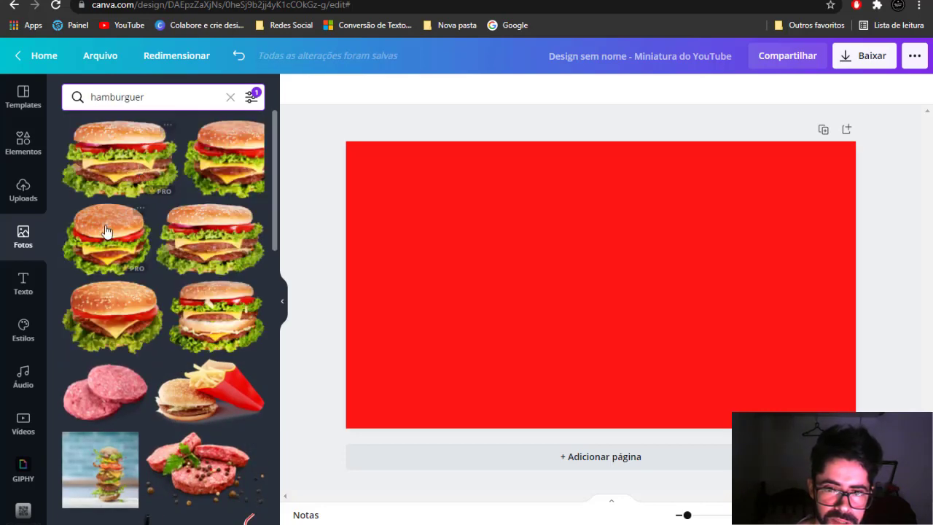
{"action": "left_click", "coordinate": [127, 178]}
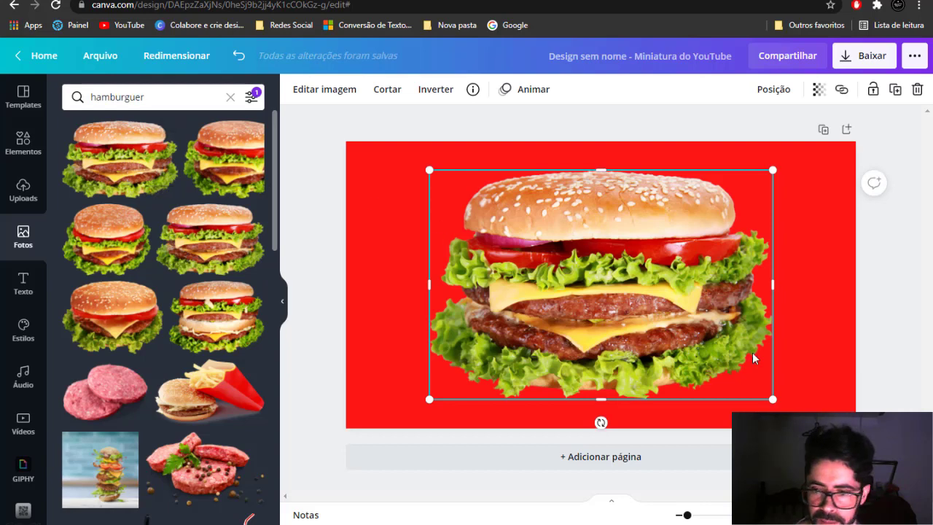
{"action": "left_click", "coordinate": [865, 359]}
Step: Scale down the hamburger image from two opposite corners, keeping it around the middle of the page
{"action": "left_click", "coordinate": [613, 317]}
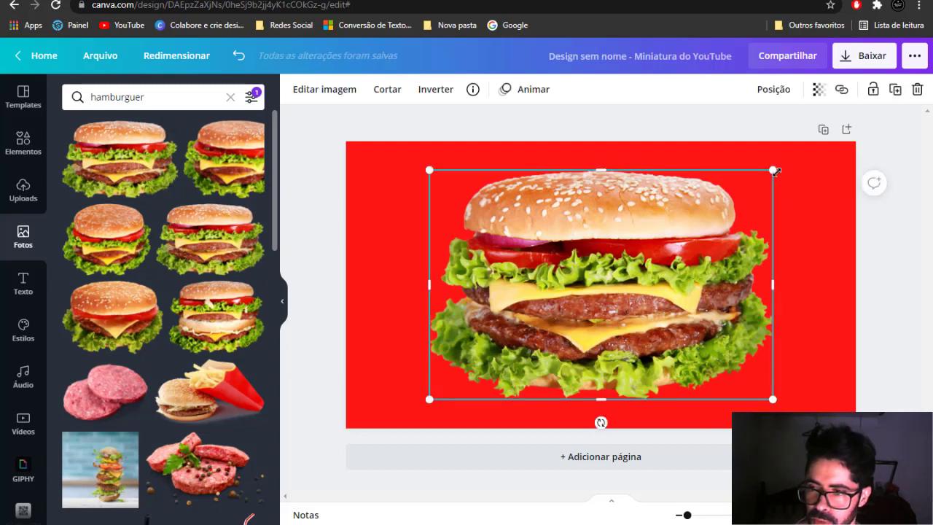
{"action": "left_click_drag", "start_coordinate": [775, 172], "coordinate": [737, 194]}
{"action": "left_click_drag", "start_coordinate": [475, 380], "coordinate": [471, 372]}
{"action": "left_click", "coordinate": [872, 340]}
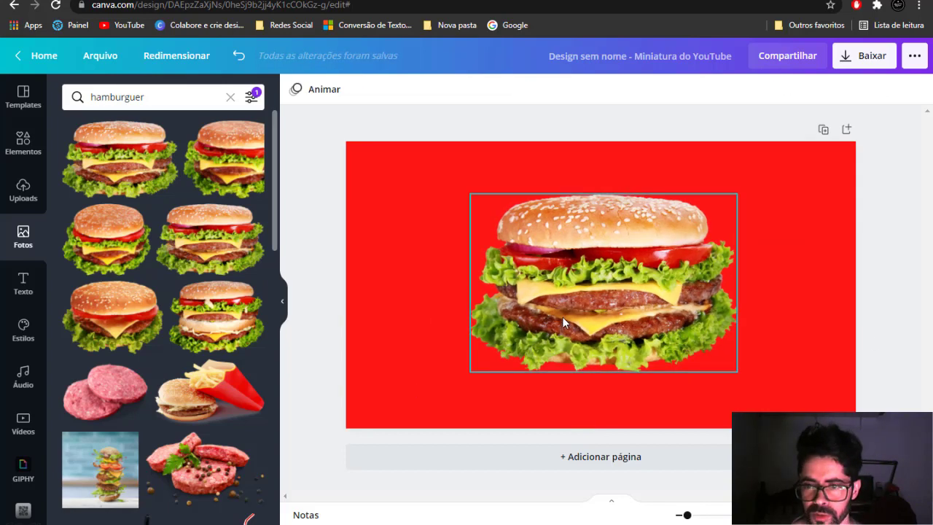
Step: Search Google for "hamburguer png" in a new browser tab and show the image results
{"action": "key", "text": "ctrl+t"}
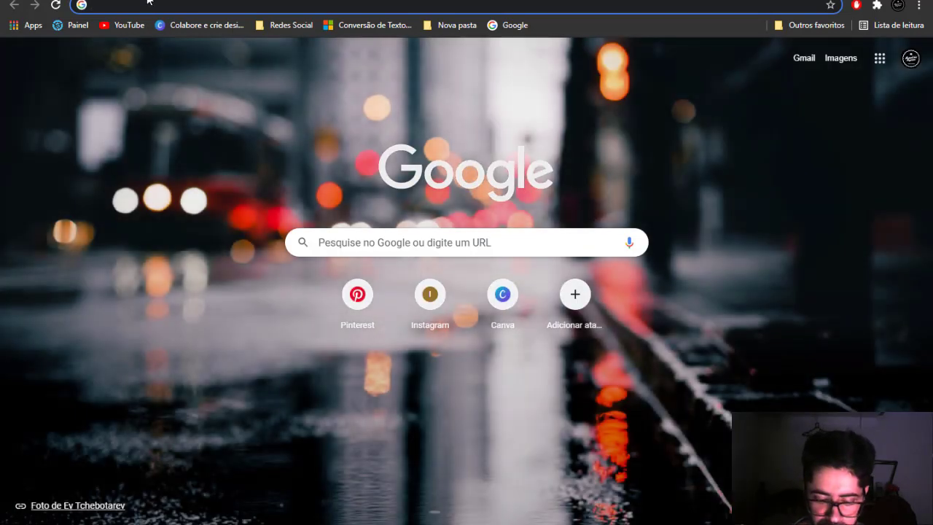
{"action": "type", "text": "HAMBURGUER"}
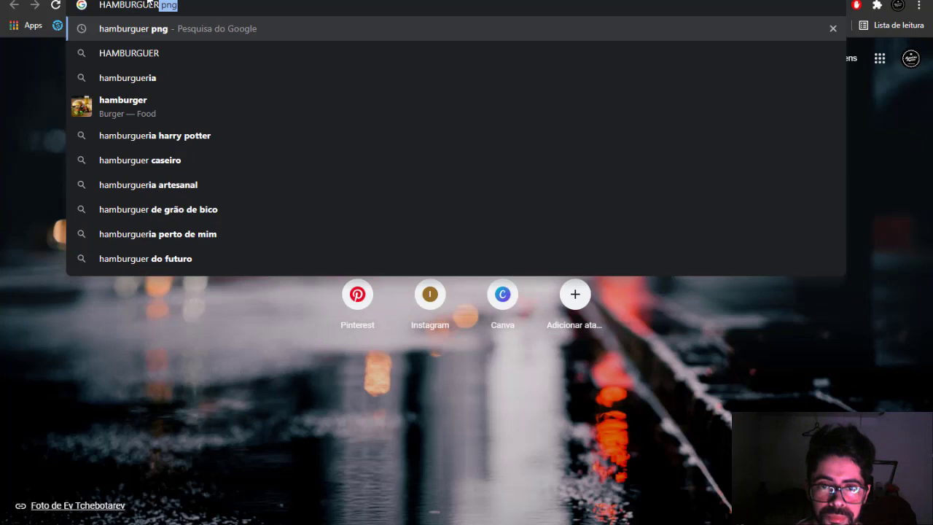
{"action": "key", "text": "Return"}
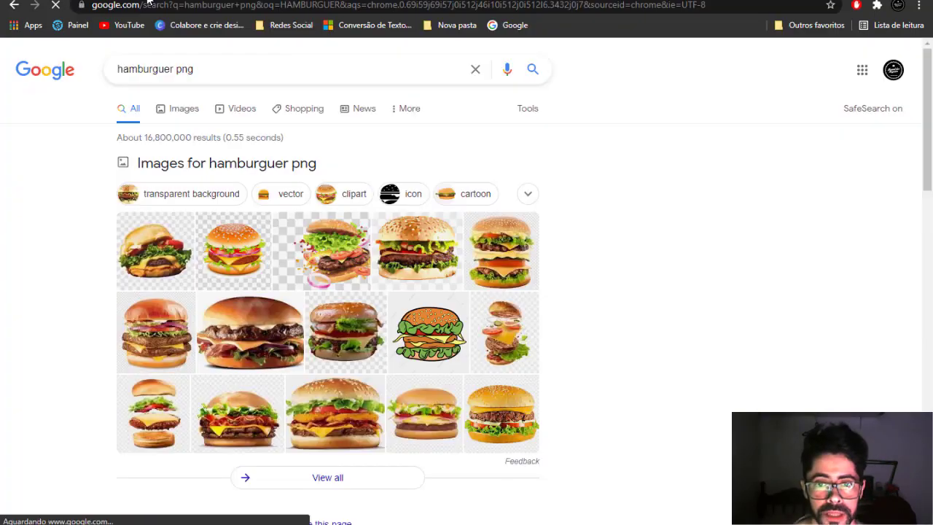
{"action": "left_click", "coordinate": [523, 112]}
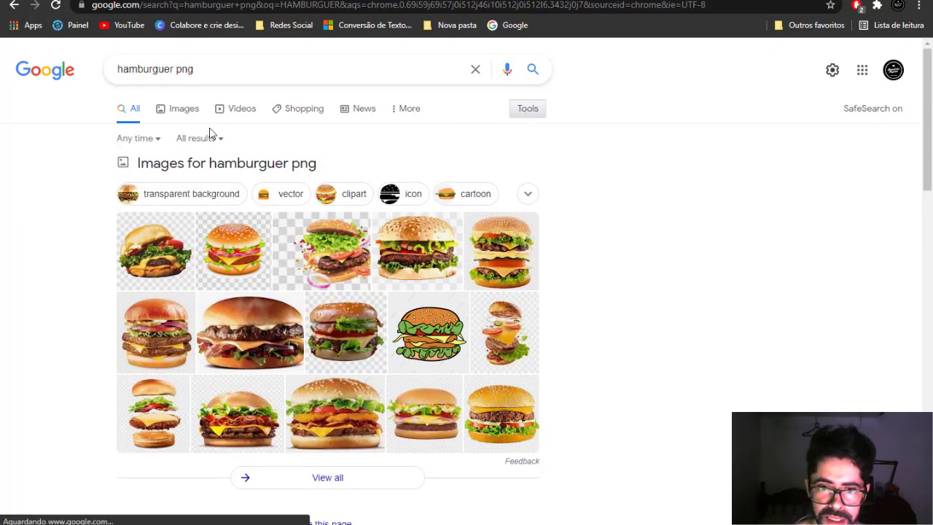
{"action": "left_click", "coordinate": [198, 139]}
{"action": "left_click", "coordinate": [519, 111]}
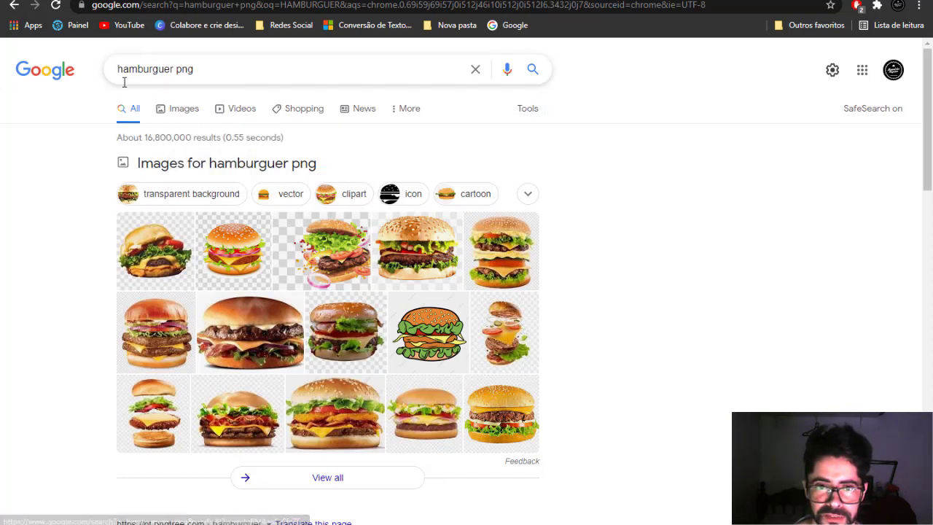
{"action": "left_click", "coordinate": [182, 110]}
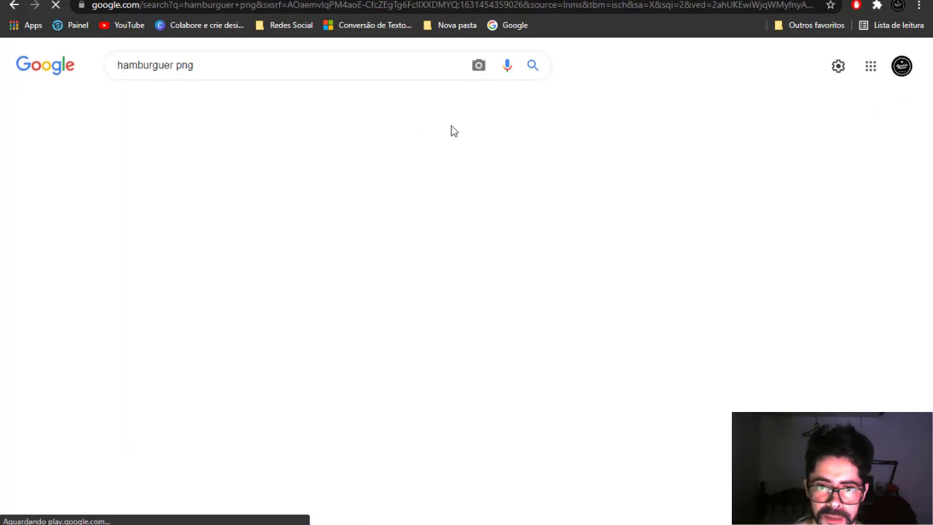
Step: Filter the Google image results by the Transparent colour option and browse the hamburger images
{"action": "left_click", "coordinate": [520, 102]}
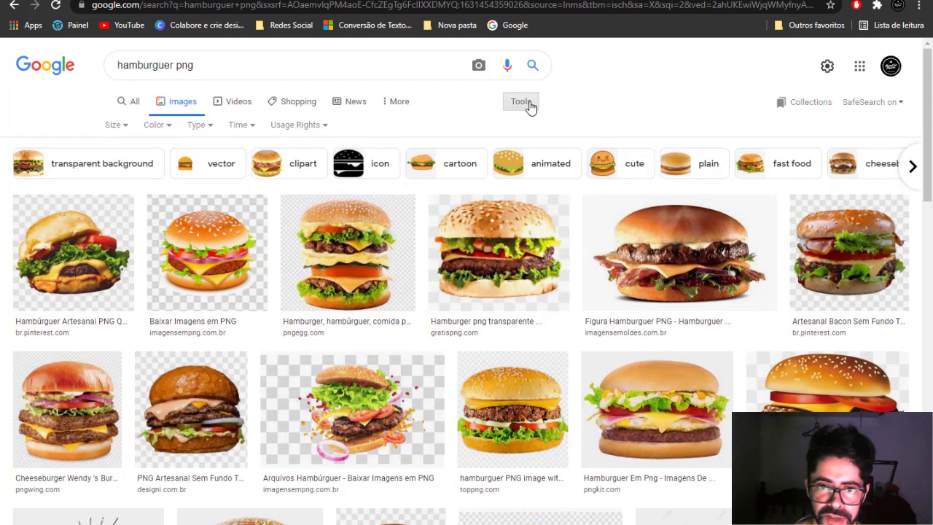
{"action": "left_click", "coordinate": [170, 128]}
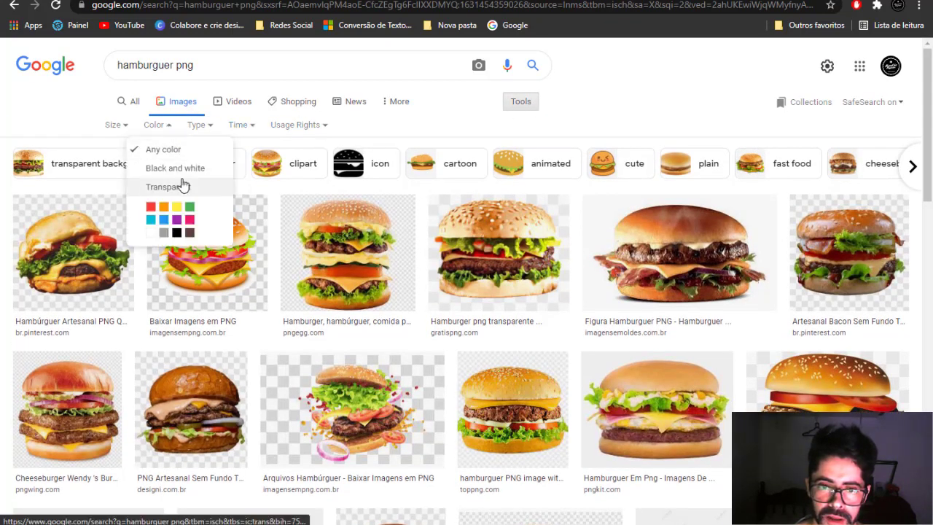
{"action": "left_click", "coordinate": [181, 185]}
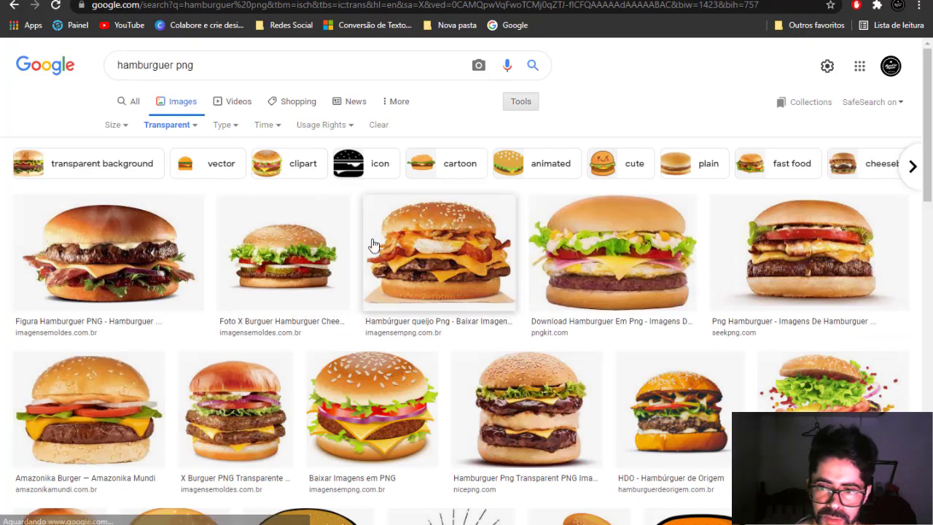
{"action": "scroll", "coordinate": [611, 342], "scroll_direction": "down", "scroll_amount": 2}
{"action": "scroll", "coordinate": [610, 343], "scroll_direction": "down", "scroll_amount": 2}
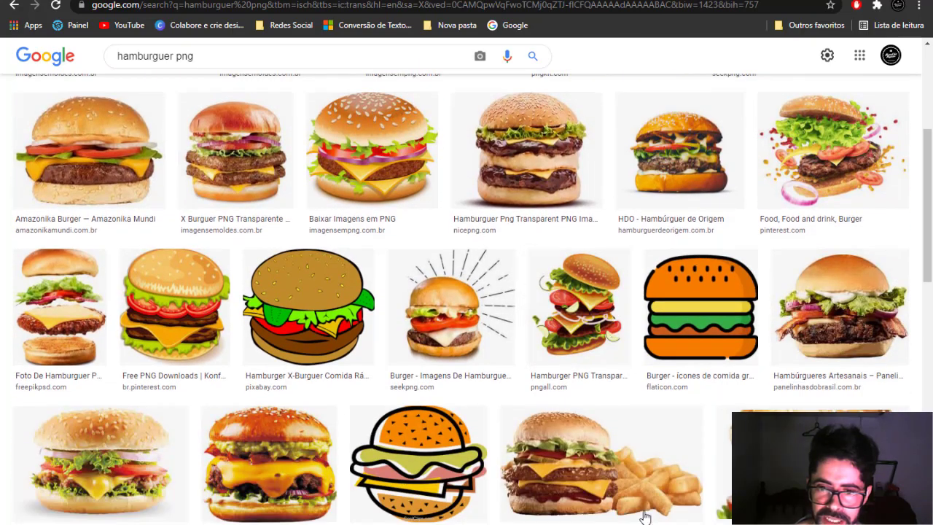
Step: Switch to the Canva design, look at the open remove.bg page, and return to the design
{"action": "left_click", "coordinate": [543, 279]}
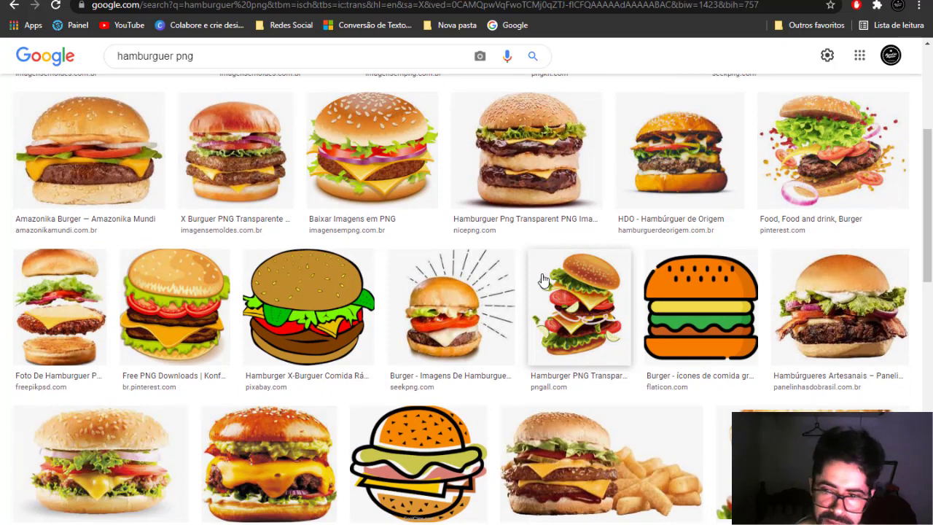
{"action": "key", "text": "ctrl+Tab"}
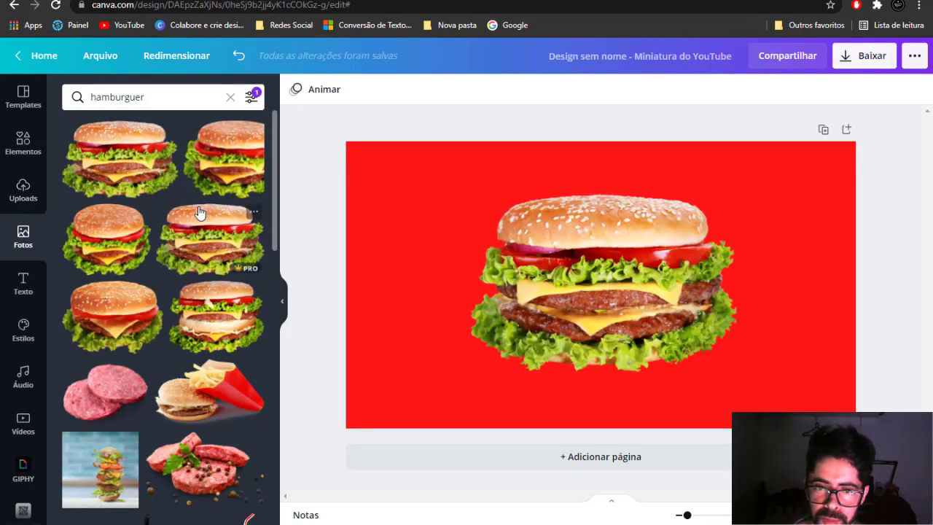
{"action": "scroll", "coordinate": [210, 257], "scroll_direction": "down", "scroll_amount": 1}
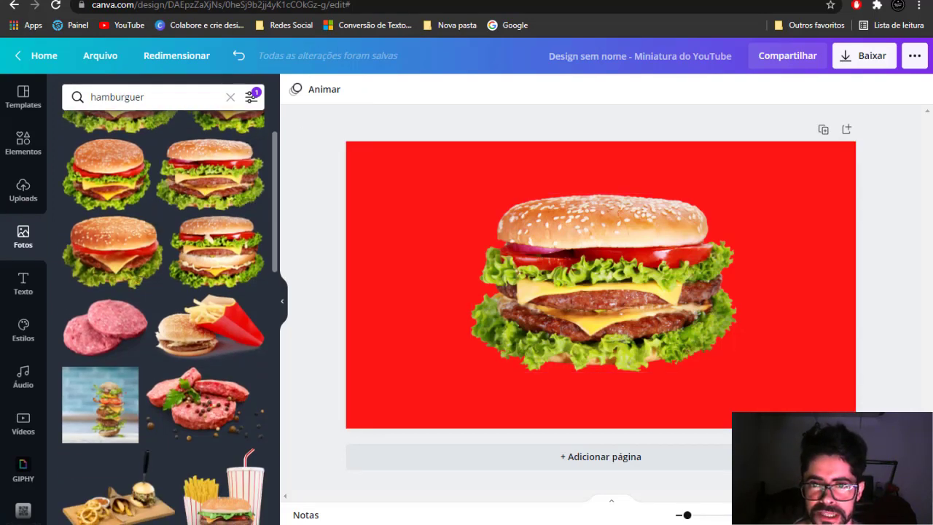
{"action": "key", "text": "ctrl+Tab"}
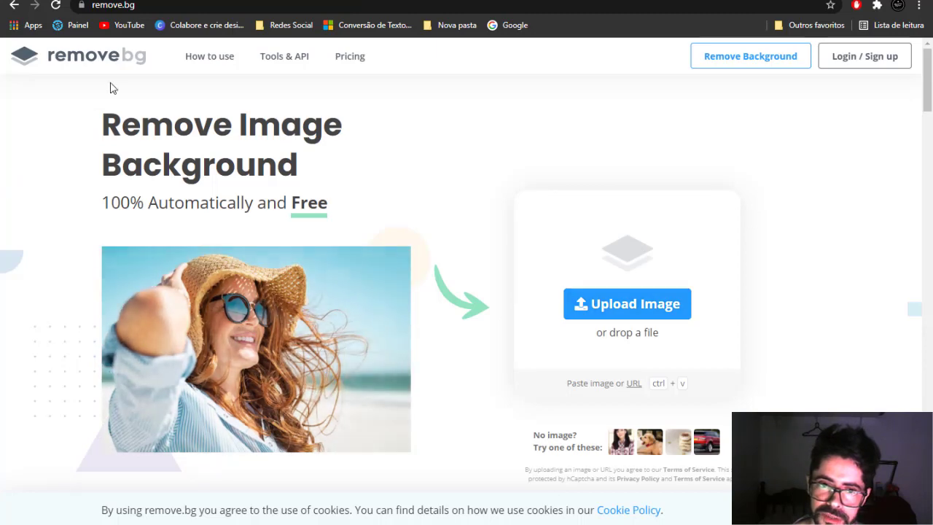
{"action": "key", "text": "ctrl+shift+Tab"}
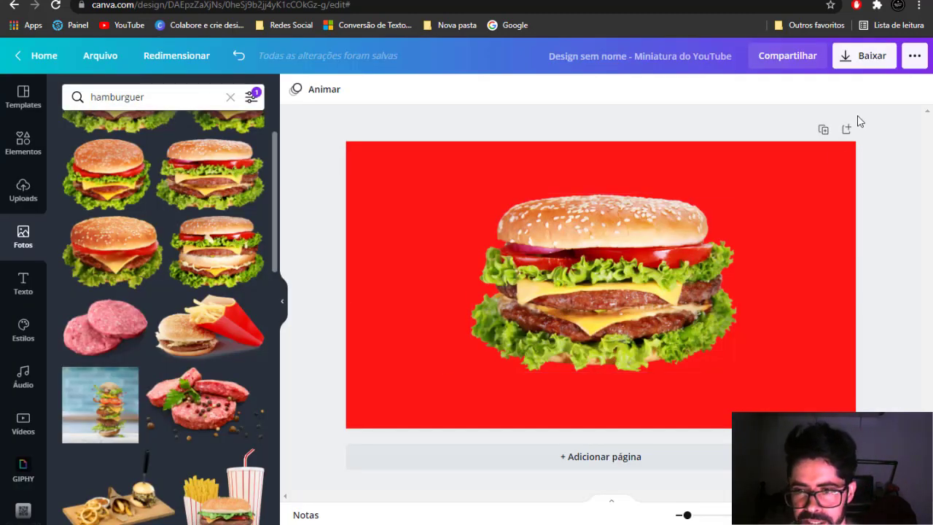
Step: Add the Página levantada shadow effect to the hamburger image
{"action": "left_click", "coordinate": [595, 238]}
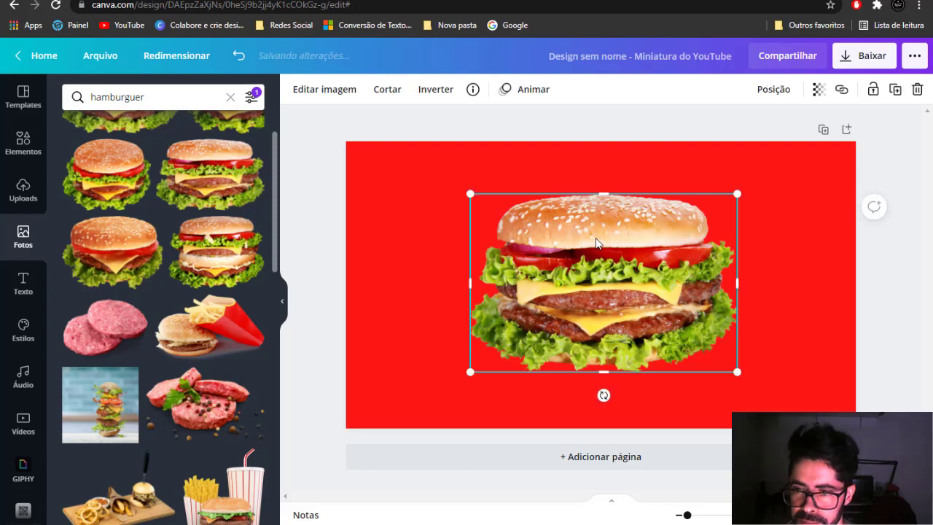
{"action": "left_click", "coordinate": [296, 90]}
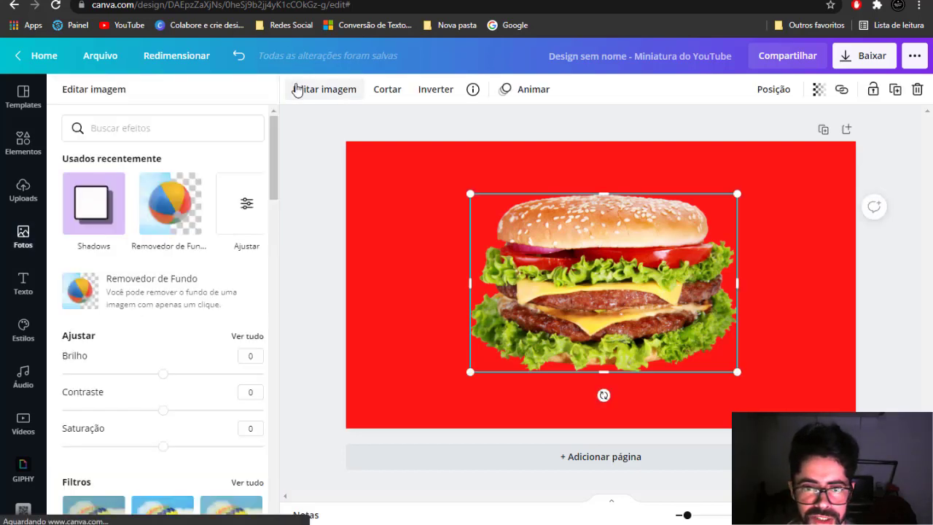
{"action": "scroll", "coordinate": [134, 397], "scroll_direction": "down", "scroll_amount": 3}
{"action": "scroll", "coordinate": [134, 396], "scroll_direction": "down", "scroll_amount": 2}
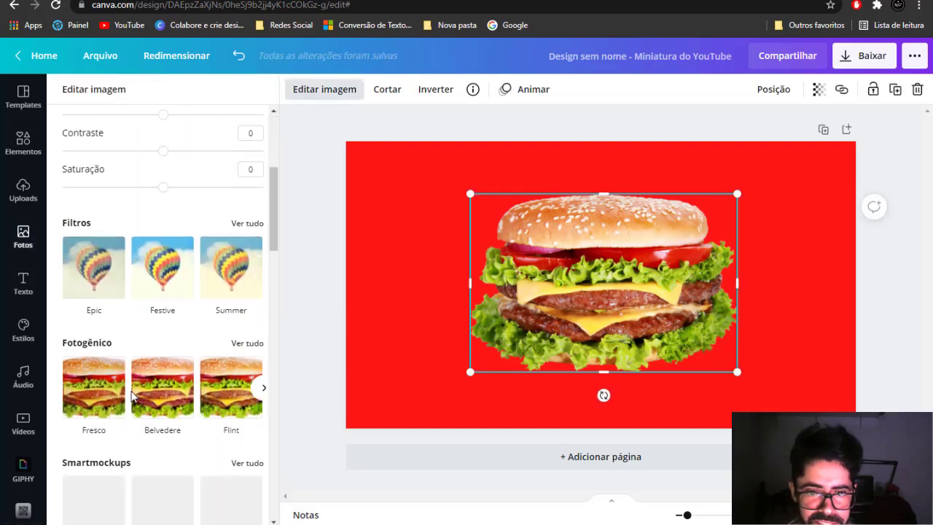
{"action": "scroll", "coordinate": [167, 285], "scroll_direction": "up", "scroll_amount": 2}
{"action": "scroll", "coordinate": [161, 330], "scroll_direction": "down", "scroll_amount": 15}
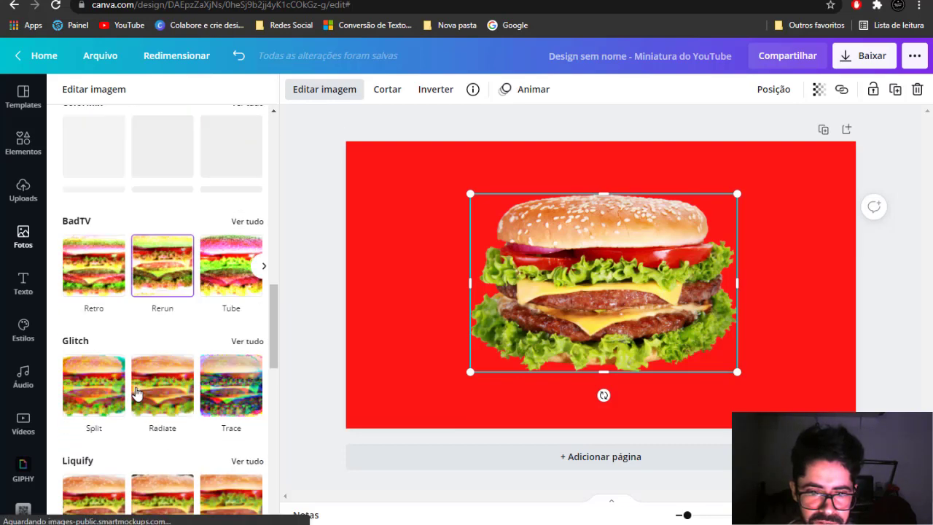
{"action": "scroll", "coordinate": [135, 396], "scroll_direction": "down", "scroll_amount": 2}
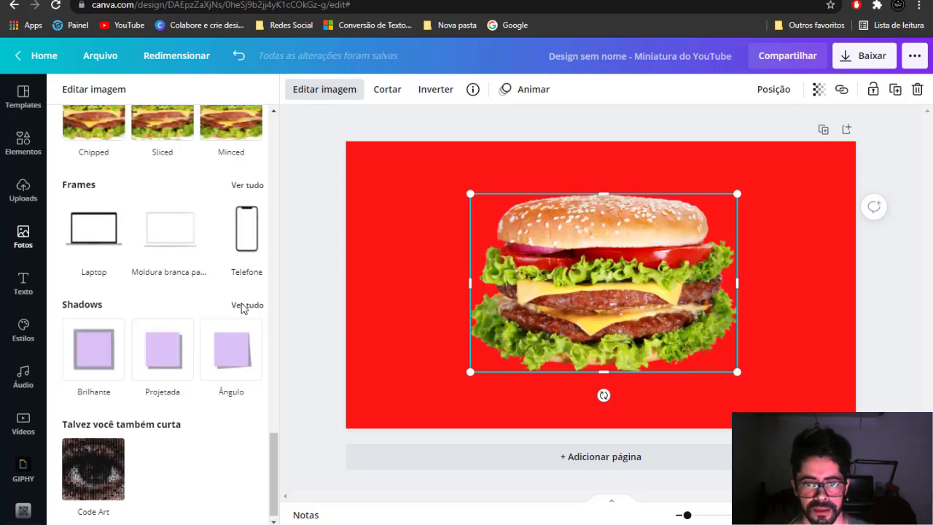
{"action": "left_click", "coordinate": [242, 305]}
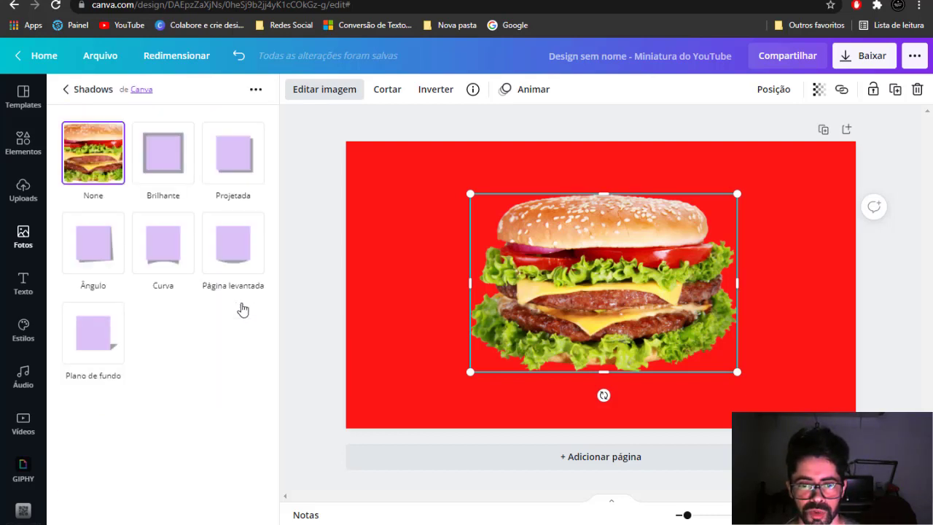
{"action": "left_click", "coordinate": [248, 254]}
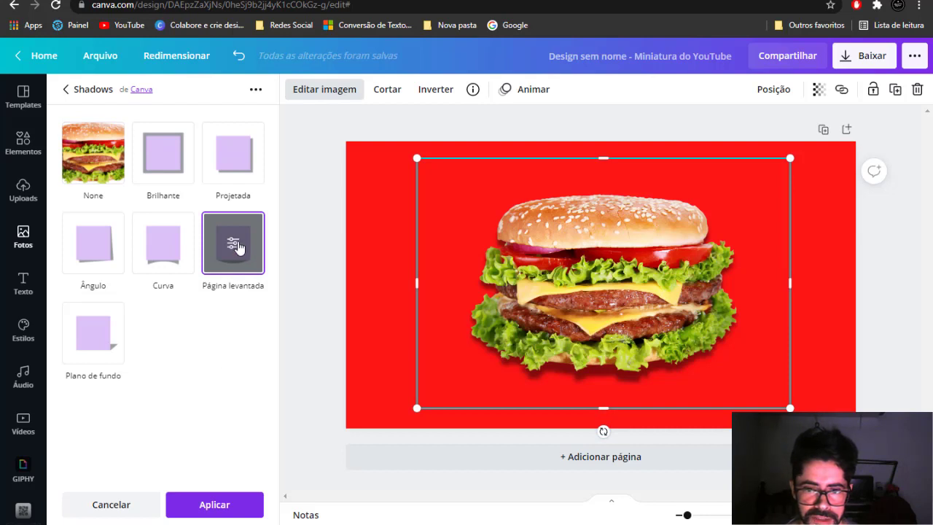
Step: Set the hamburger shadow's distance to 3, transparency to 46 and blur to 7, and apply the effect
{"action": "left_click", "coordinate": [232, 246]}
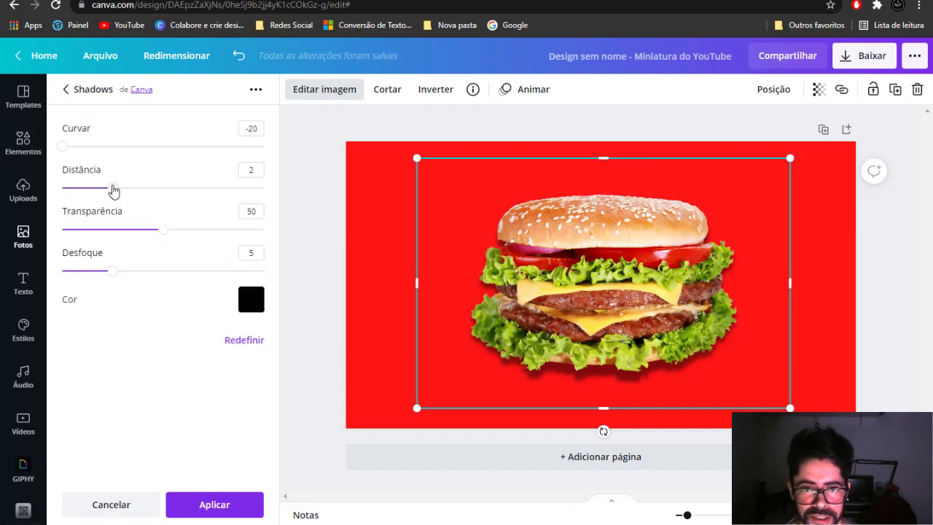
{"action": "left_click_drag", "start_coordinate": [113, 190], "coordinate": [140, 204]}
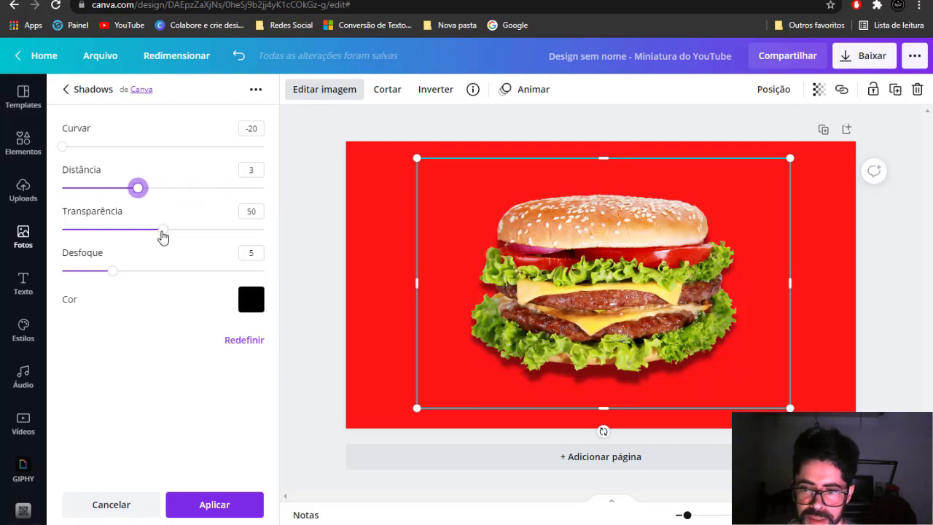
{"action": "mouse_move", "coordinate": [162, 232]}
{"action": "left_mouse_down"}
{"action": "mouse_move", "coordinate": [125, 230]}
{"action": "mouse_move", "coordinate": [156, 230]}
{"action": "left_mouse_up"}
{"action": "left_click_drag", "start_coordinate": [104, 271], "coordinate": [173, 276]}
{"action": "left_click_drag", "start_coordinate": [149, 275], "coordinate": [134, 276]}
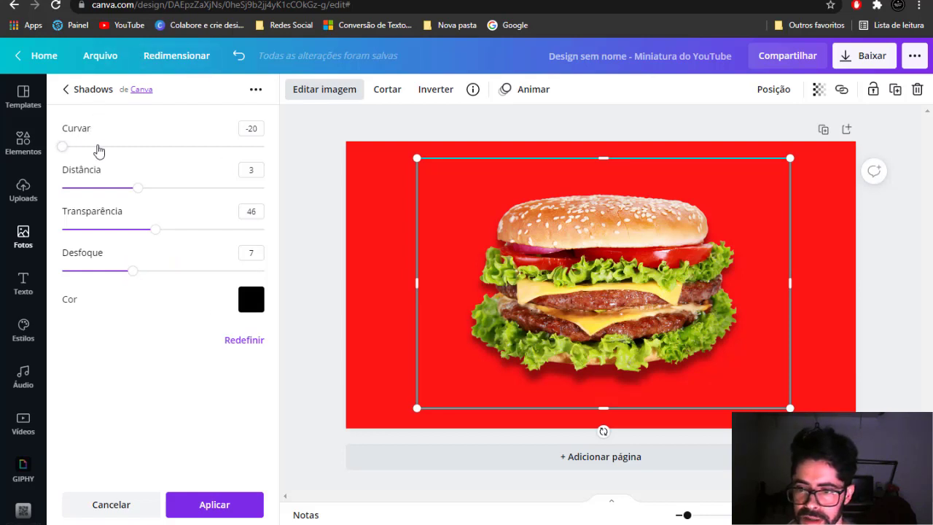
{"action": "left_click_drag", "start_coordinate": [64, 147], "coordinate": [32, 162]}
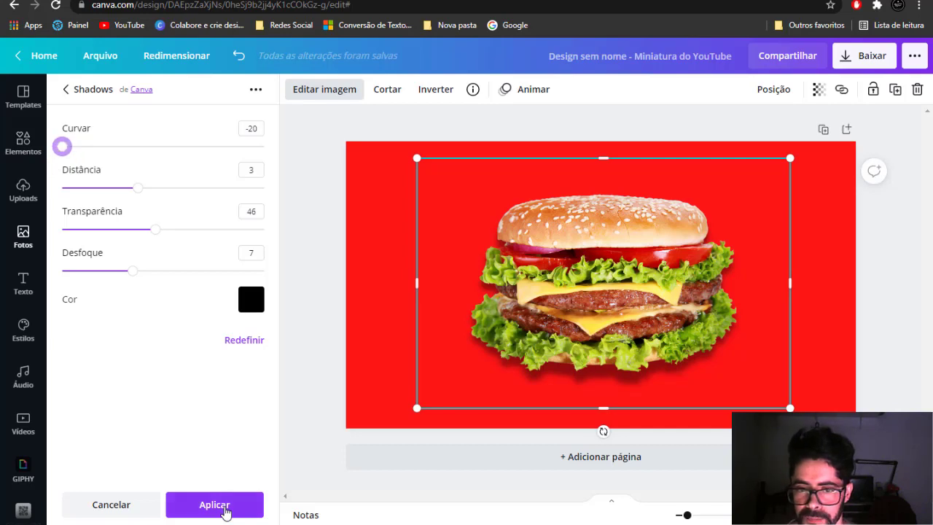
{"action": "left_click", "coordinate": [215, 505]}
{"action": "left_click", "coordinate": [329, 283]}
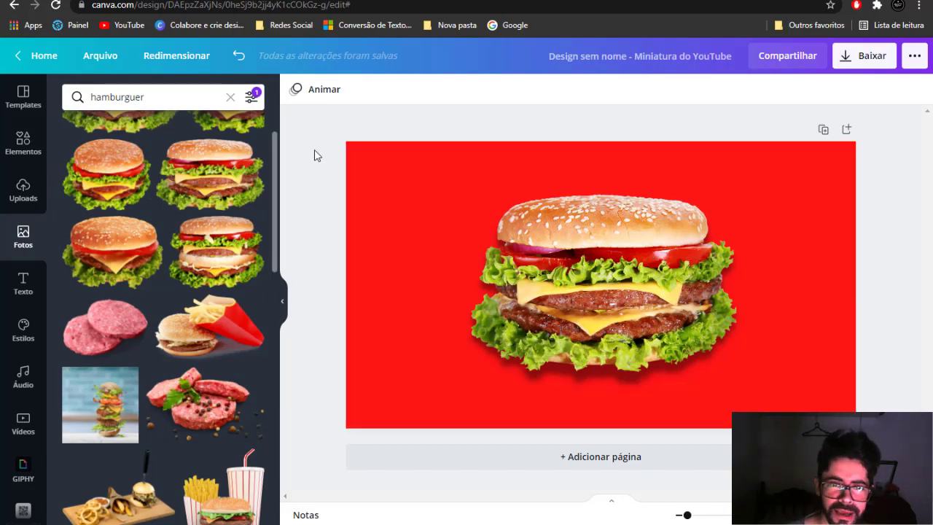
Step: Find elements with the recent search DESFOQUE and add the free orange blurred circle to the page
{"action": "left_click", "coordinate": [20, 150]}
{"action": "left_click", "coordinate": [128, 100]}
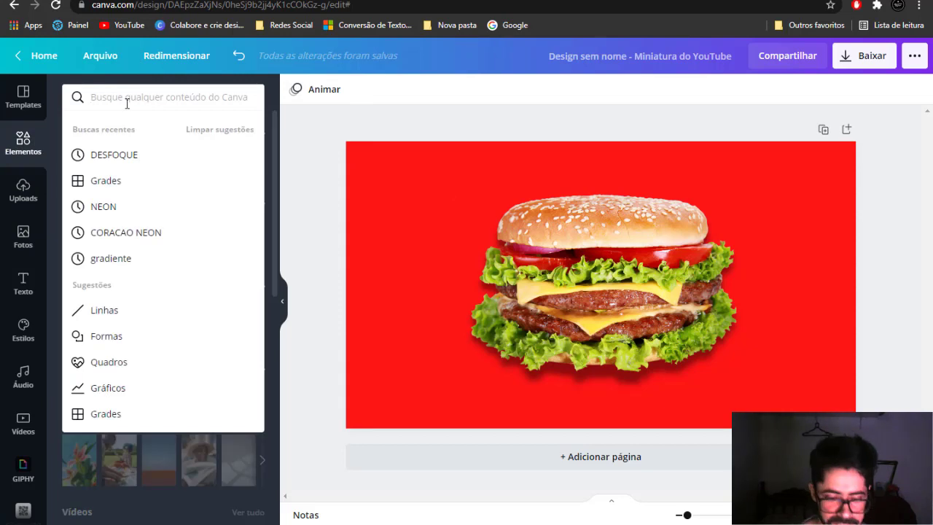
{"action": "left_click", "coordinate": [108, 163]}
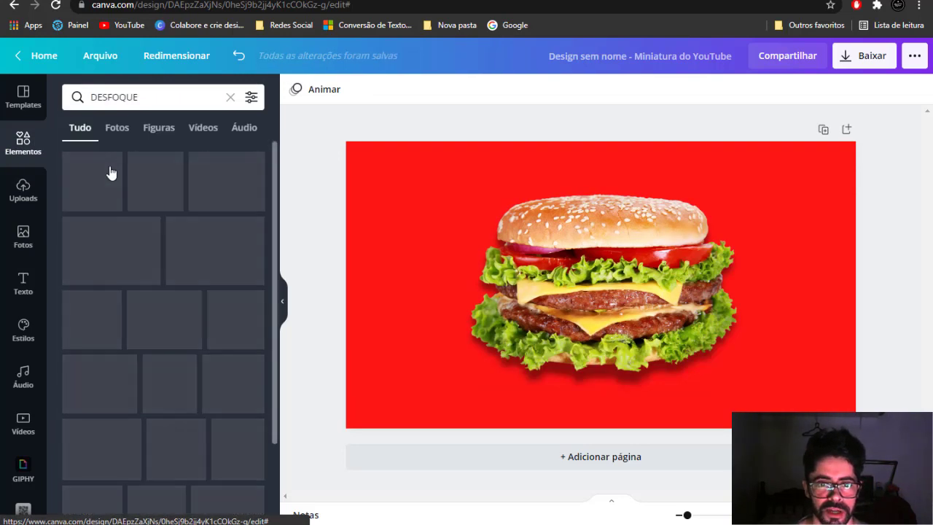
{"action": "scroll", "coordinate": [124, 319], "scroll_direction": "down", "scroll_amount": 1}
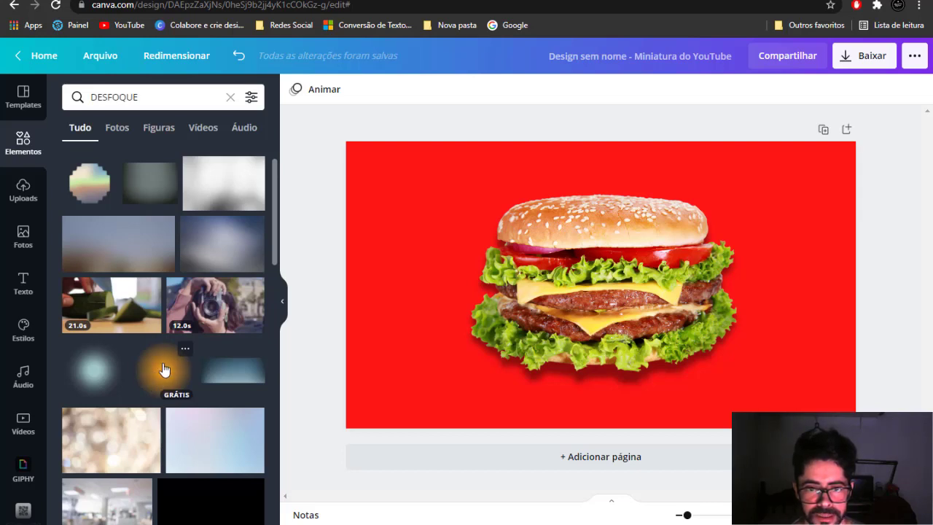
{"action": "left_click", "coordinate": [149, 369]}
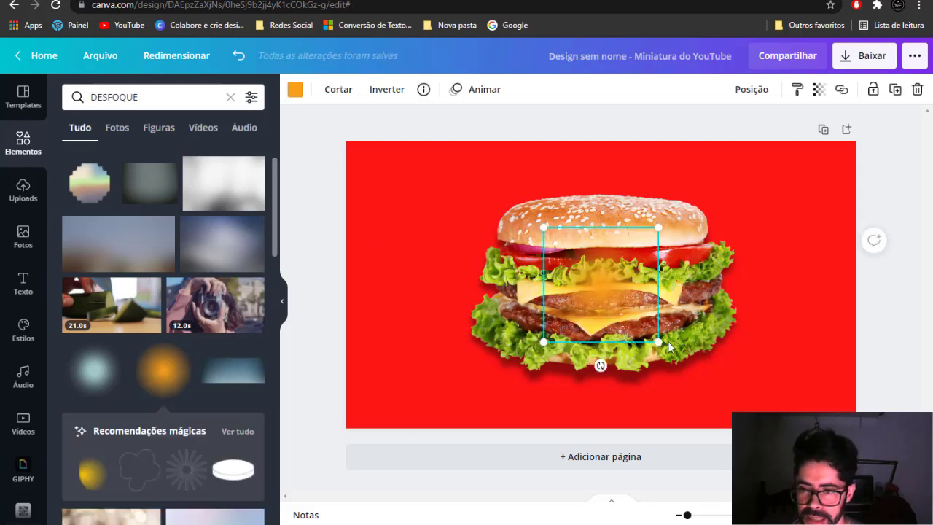
Step: Enlarge the orange blurred circle beyond the page height, centred over the hamburger, and recolour it white
{"action": "left_click_drag", "start_coordinate": [793, 403], "coordinate": [805, 408]}
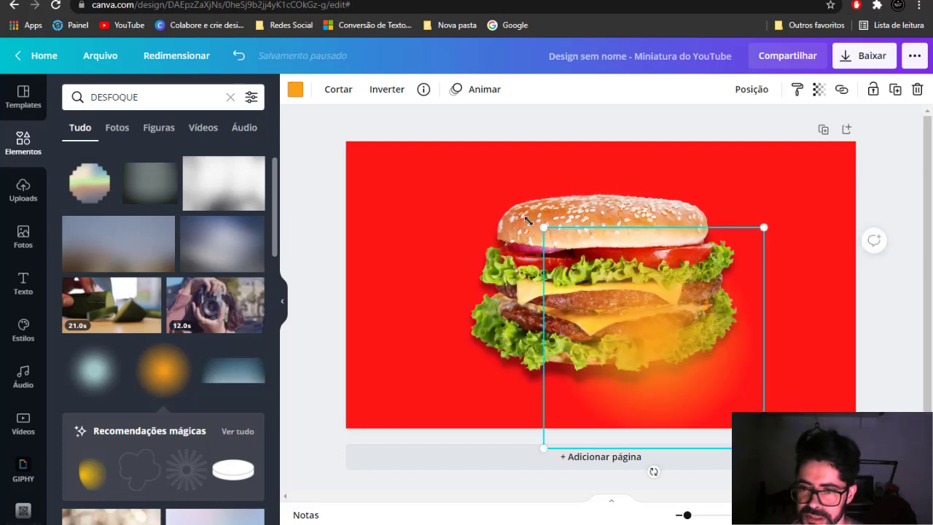
{"action": "left_click_drag", "start_coordinate": [528, 220], "coordinate": [320, 140]}
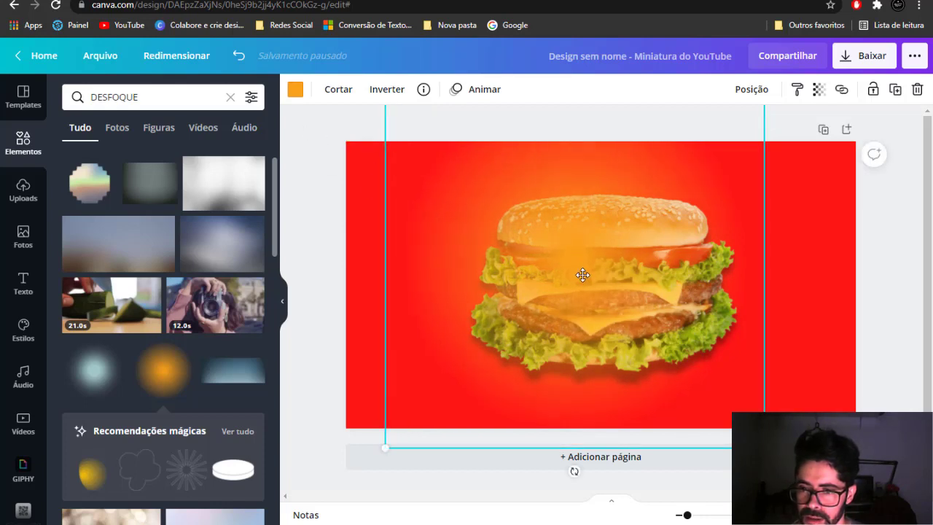
{"action": "mouse_move", "coordinate": [582, 275]}
{"action": "left_mouse_down"}
{"action": "mouse_move", "coordinate": [589, 279]}
{"action": "mouse_move", "coordinate": [588, 264]}
{"action": "left_mouse_up"}
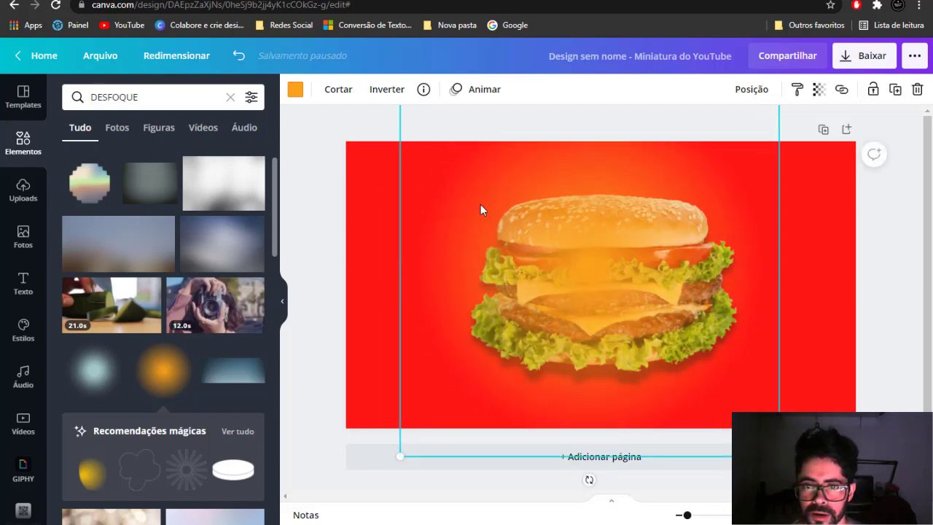
{"action": "left_click", "coordinate": [296, 90]}
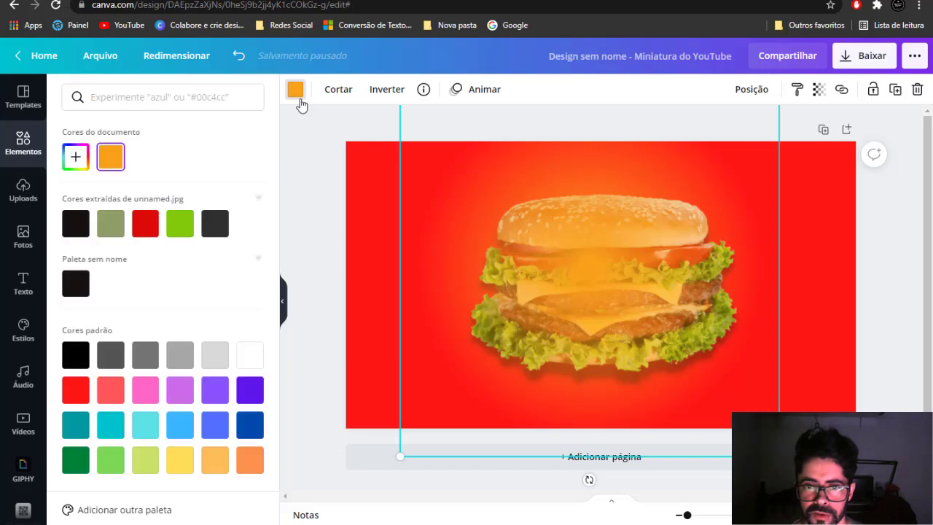
{"action": "left_click", "coordinate": [250, 355]}
Step: Send the white blurred circle backward behind the hamburger and enlarge it slightly from one corner
{"action": "left_click", "coordinate": [755, 90]}
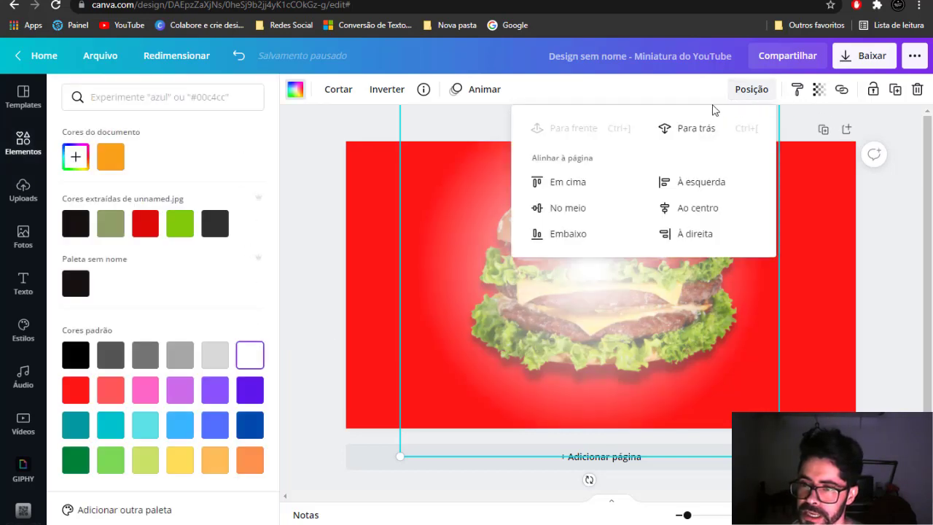
{"action": "left_click", "coordinate": [689, 129]}
{"action": "left_click", "coordinate": [867, 291]}
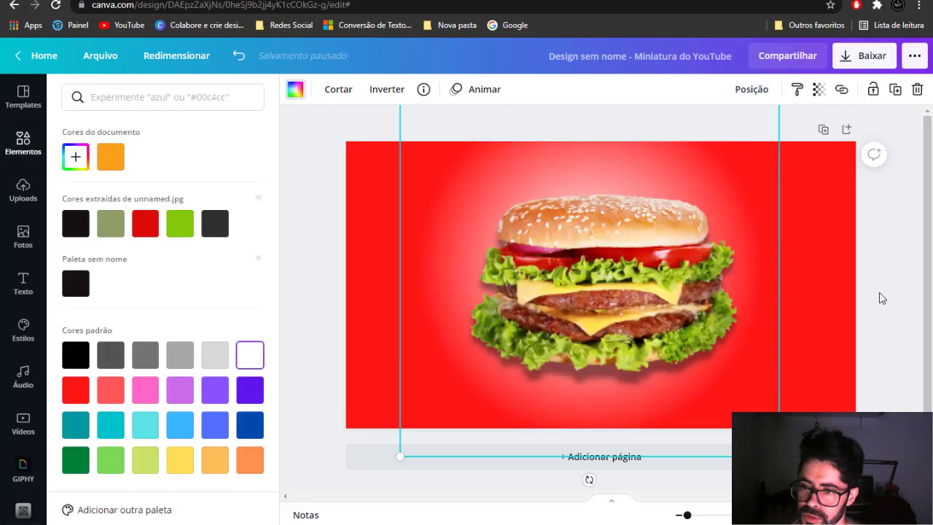
{"action": "left_click_drag", "start_coordinate": [779, 456], "coordinate": [808, 485]}
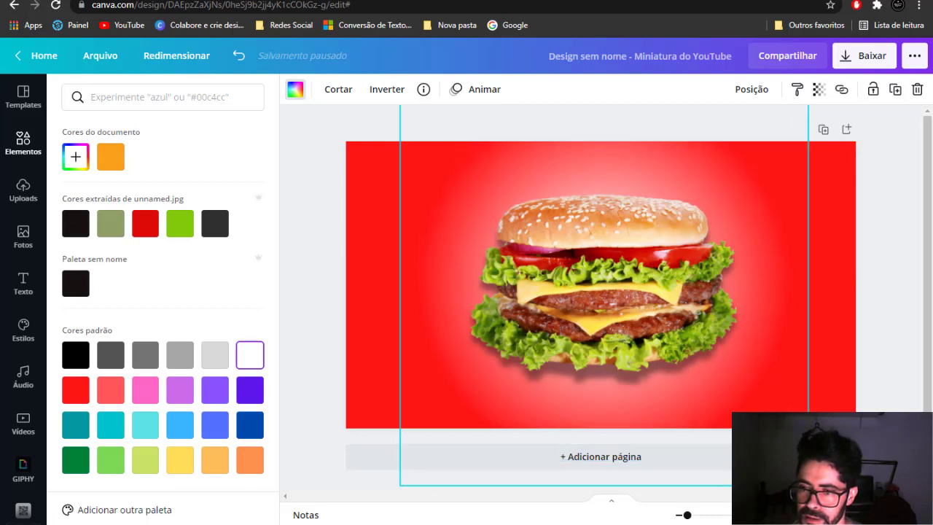
{"action": "left_click", "coordinate": [899, 257]}
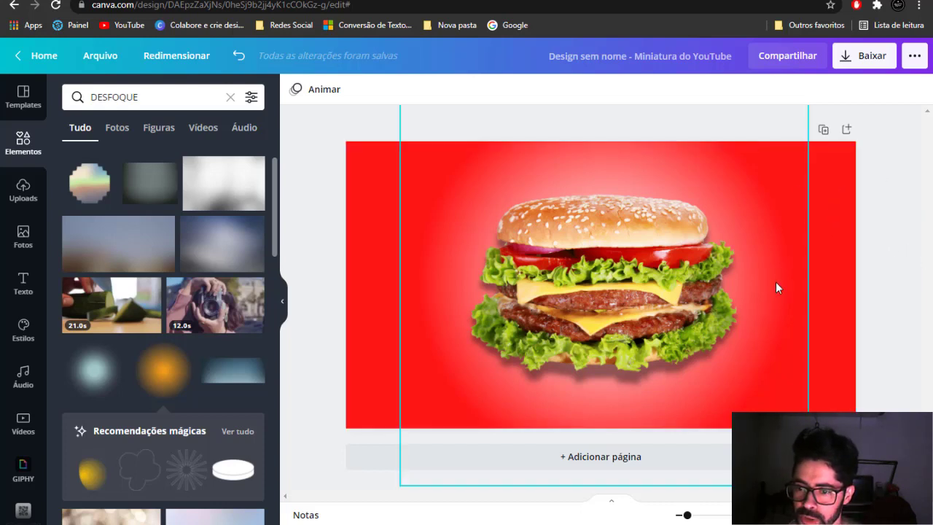
Step: Duplicate the page and delete the hamburger and the white blurred circle from the copy
{"action": "left_click", "coordinate": [824, 132]}
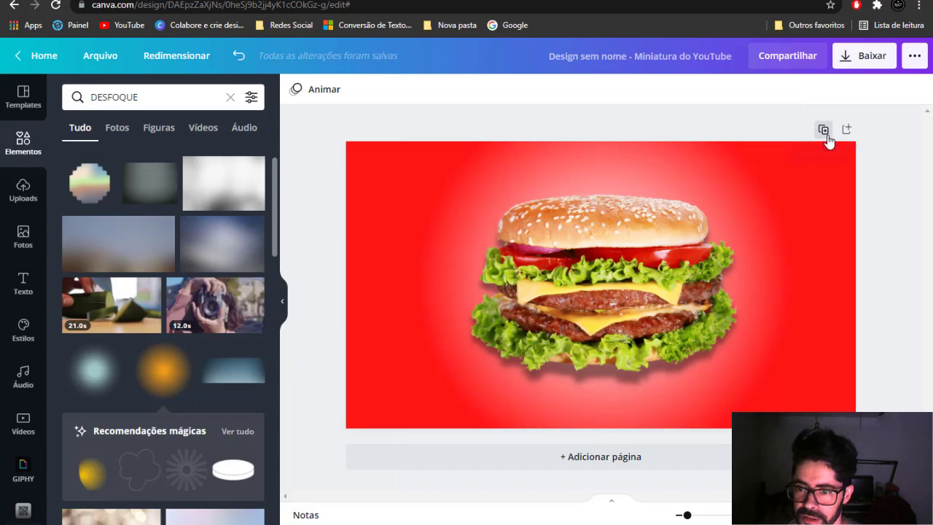
{"action": "left_click", "coordinate": [632, 276]}
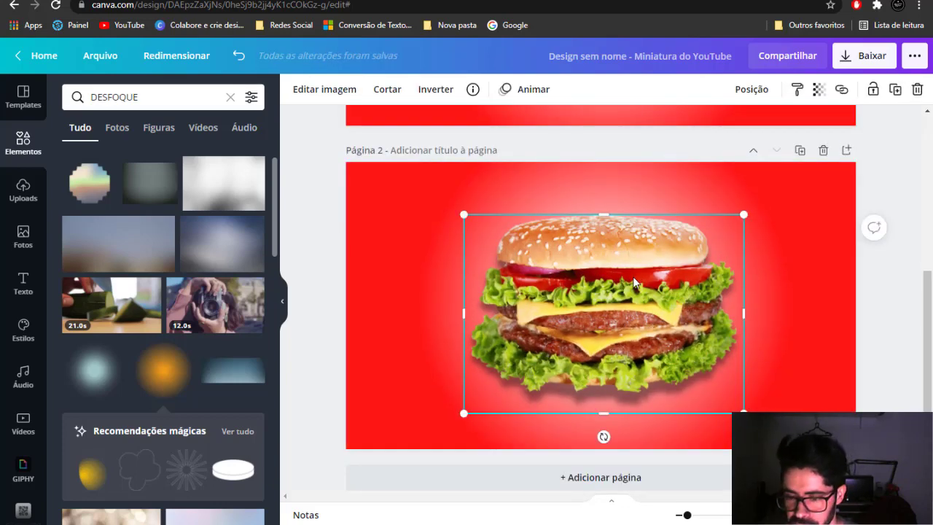
{"action": "key", "text": "Delete"}
{"action": "left_click", "coordinate": [632, 277]}
{"action": "key", "text": "Delete"}
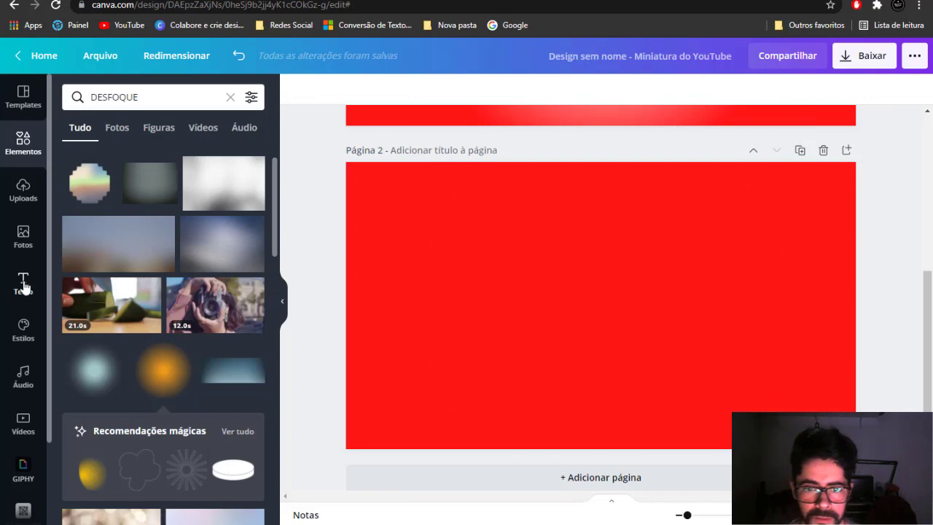
Step: Return to the hamburguer photo results and remove the filter that limits them to cut-out photos
{"action": "left_click", "coordinate": [20, 239]}
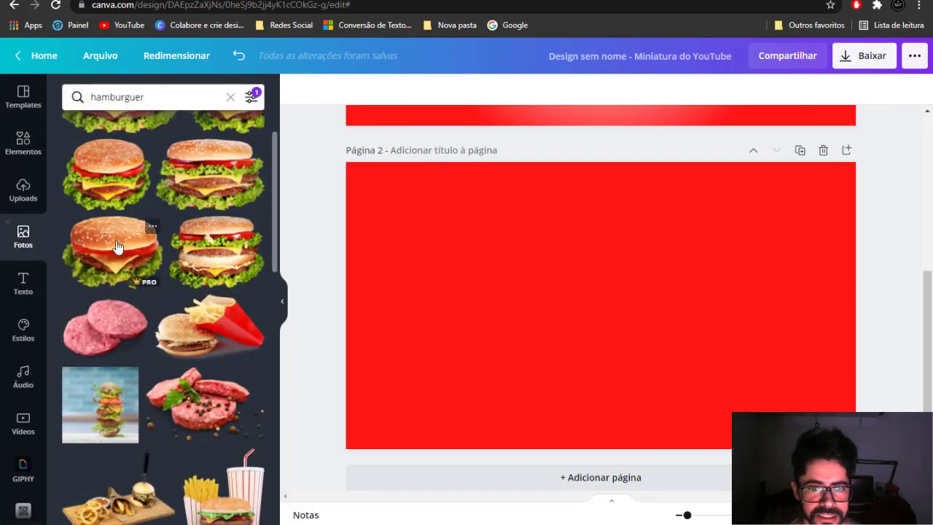
{"action": "left_click", "coordinate": [246, 97]}
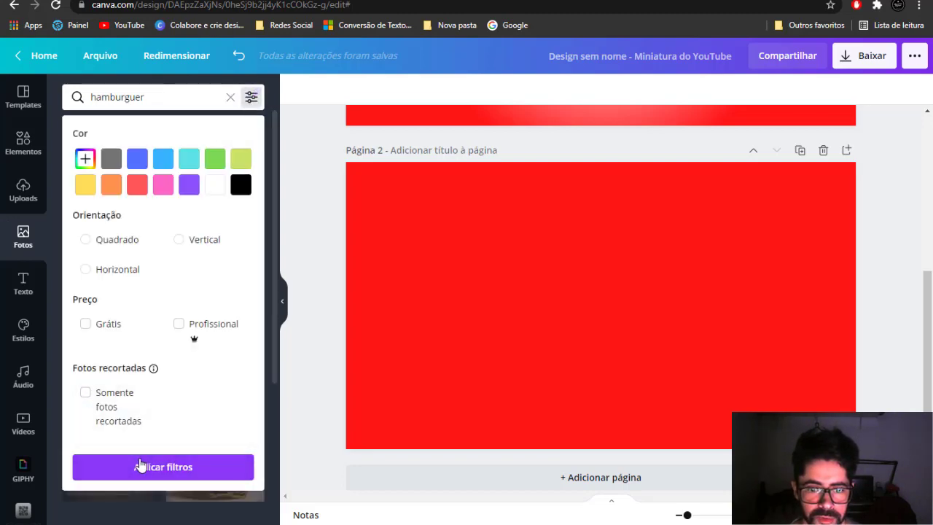
{"action": "left_click", "coordinate": [139, 467]}
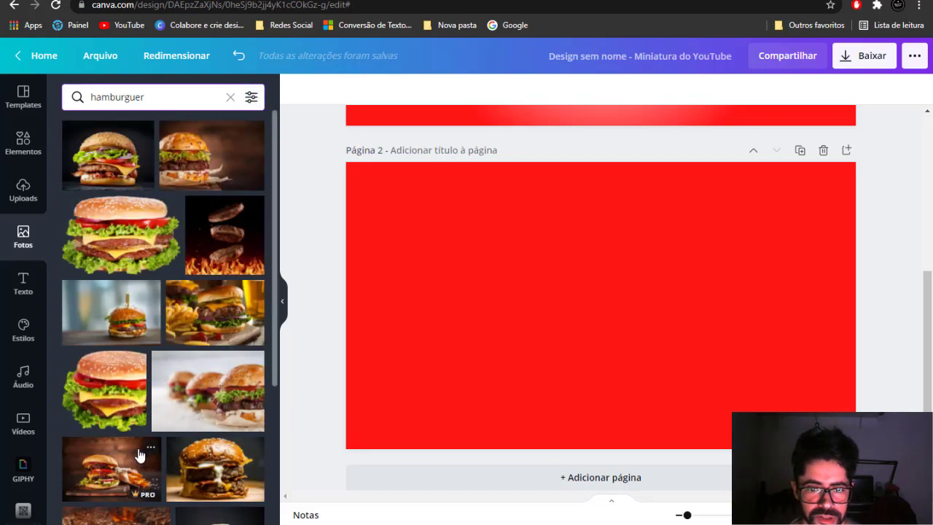
Step: Add the first hamburger photo with a dark background to page 2 and run the background remover on it
{"action": "left_click", "coordinate": [108, 162]}
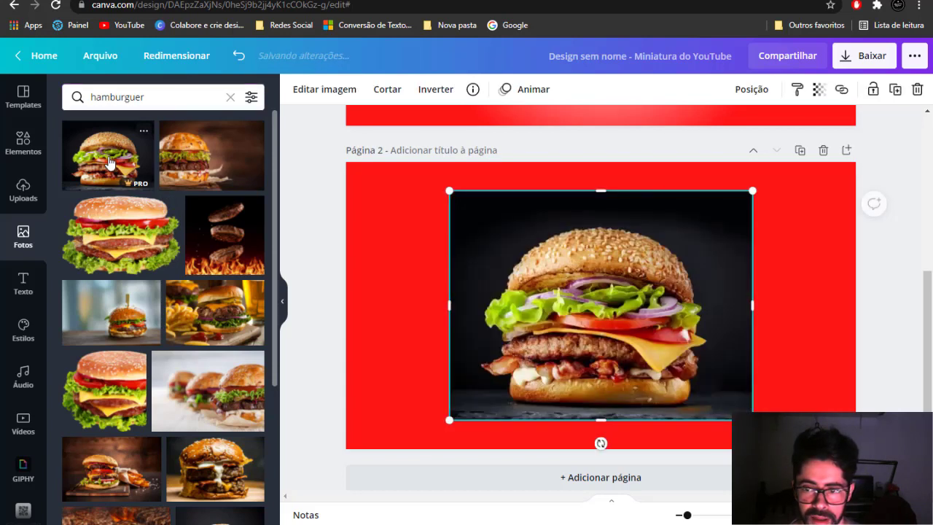
{"action": "left_click", "coordinate": [907, 359]}
{"action": "left_click", "coordinate": [591, 282]}
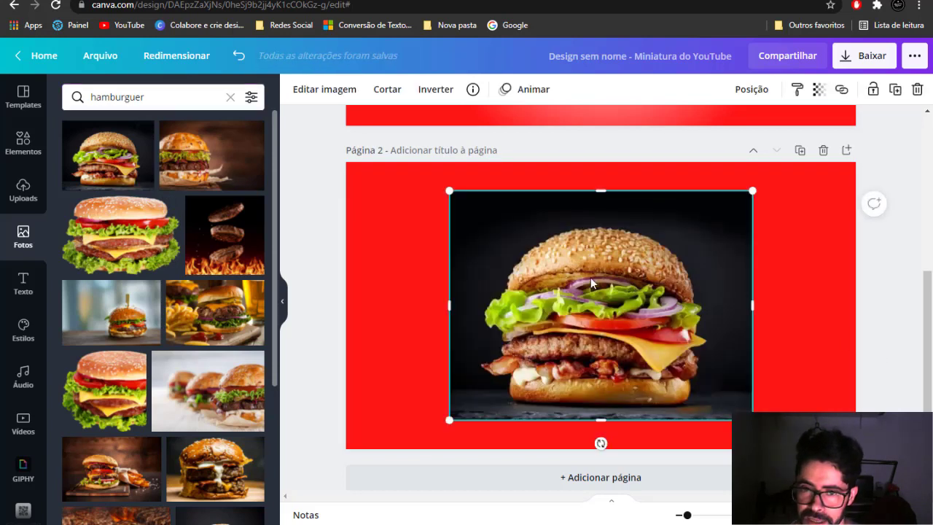
{"action": "left_click", "coordinate": [335, 93]}
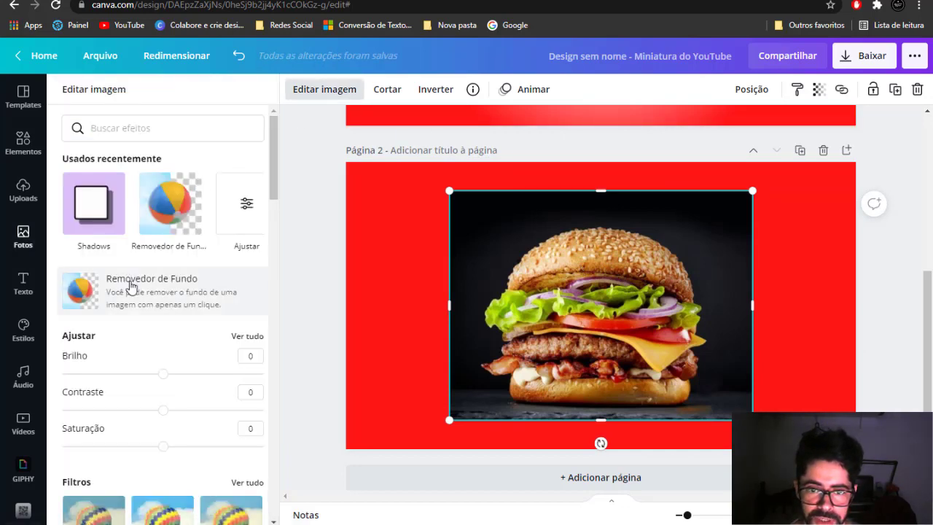
{"action": "left_click", "coordinate": [131, 288]}
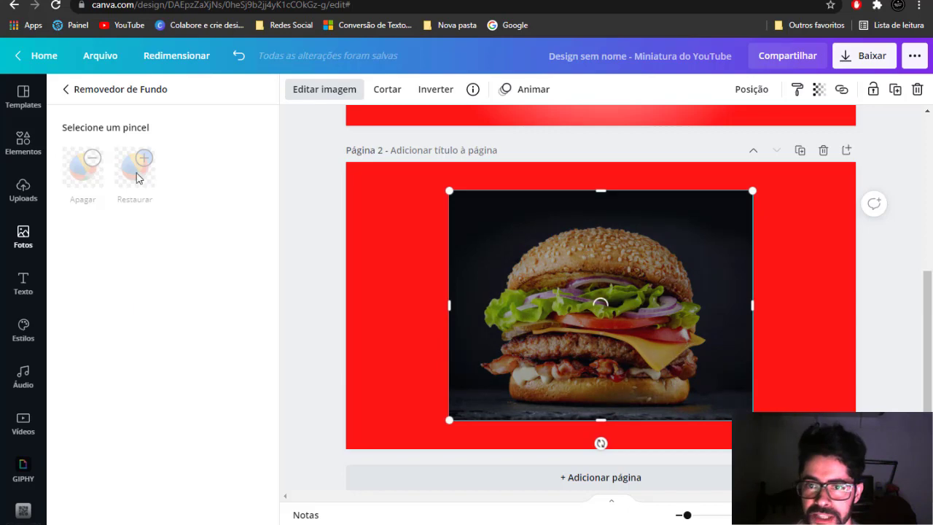
Step: View the remove.bg site and the Google image results for hamburguer png as alternatives, and return to the Canva design
{"action": "key", "text": "ctrl+Tab"}
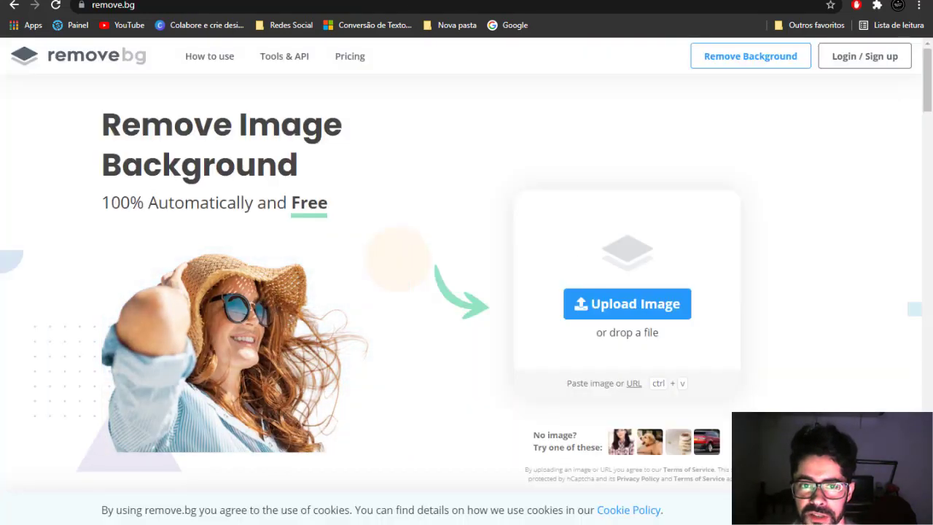
{"action": "key", "text": "ctrl+shift+Tab"}
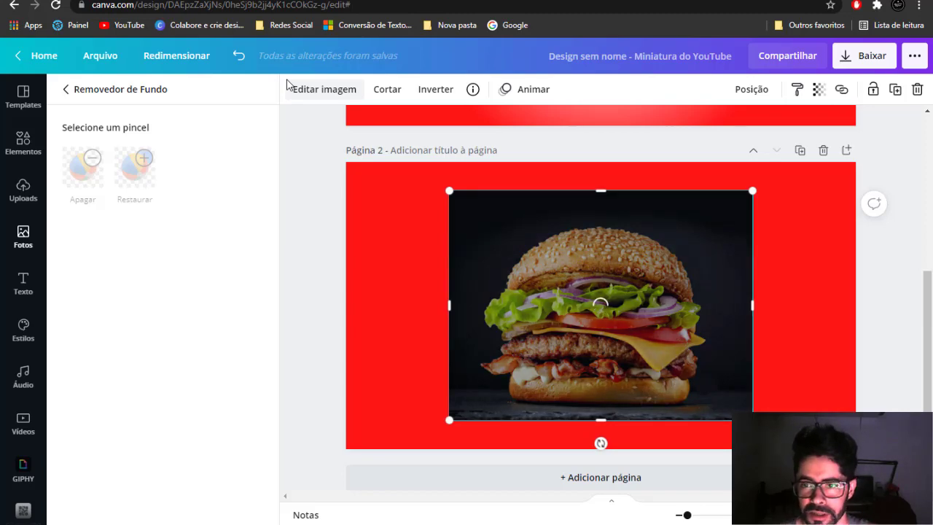
{"action": "key", "text": "ctrl+Tab"}
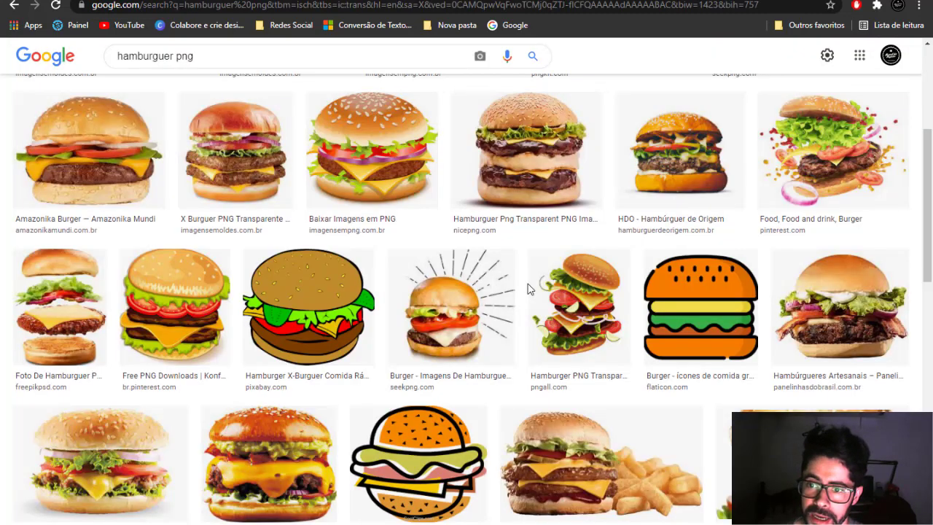
{"action": "scroll", "coordinate": [559, 308], "scroll_direction": "down", "scroll_amount": 1}
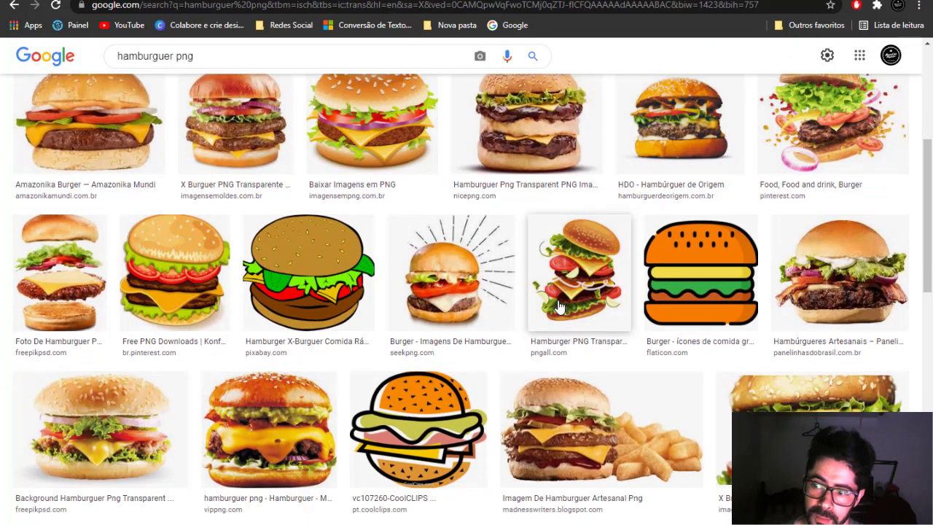
{"action": "scroll", "coordinate": [559, 308], "scroll_direction": "down", "scroll_amount": 1}
{"action": "key", "text": "ctrl+shift+Tab"}
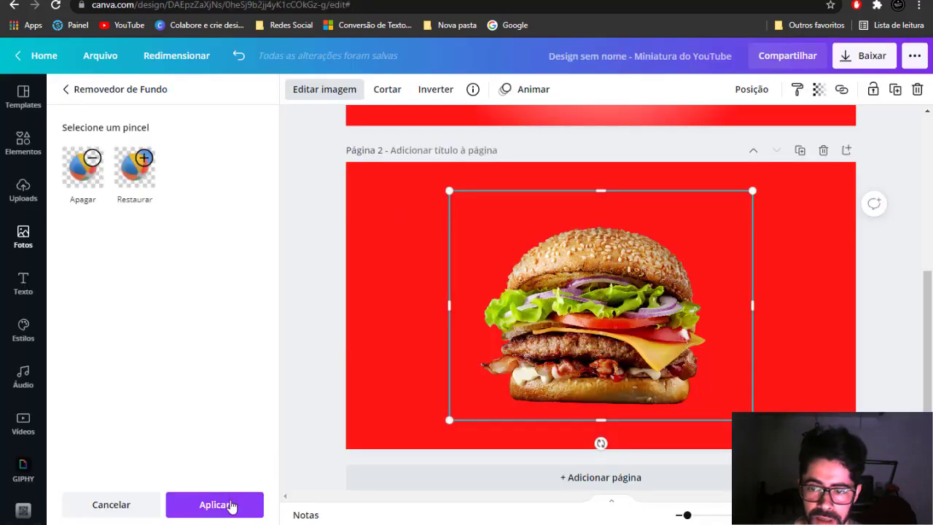
Step: Apply the background removal and move the cut-out hamburger up so its frame meets the page's upper edge, centred horizontally
{"action": "left_click", "coordinate": [230, 506]}
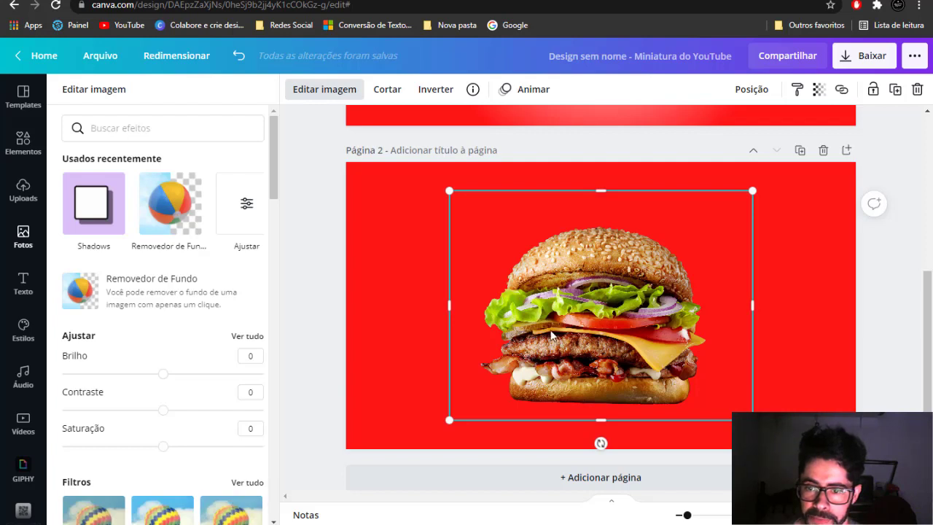
{"action": "left_click", "coordinate": [318, 262]}
{"action": "left_click", "coordinate": [377, 264]}
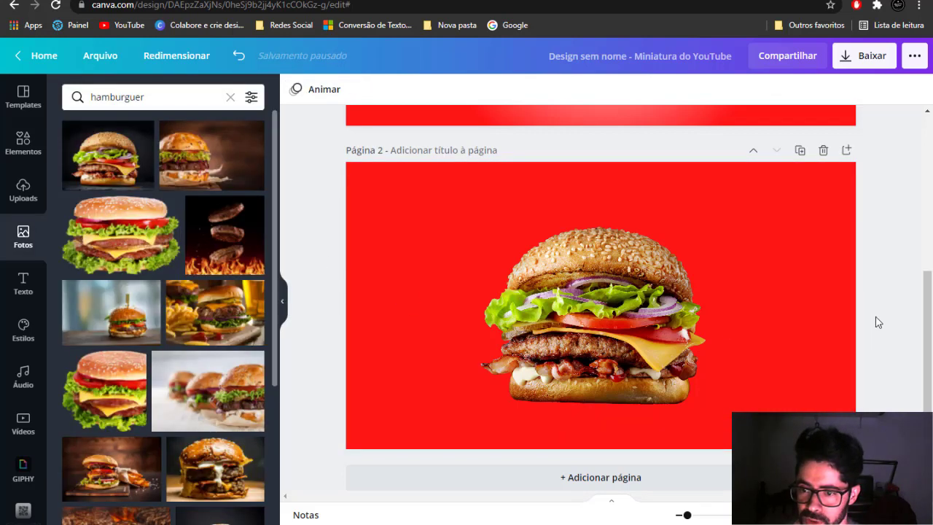
{"action": "left_click", "coordinate": [629, 314]}
{"action": "left_click_drag", "start_coordinate": [628, 300], "coordinate": [678, 300]}
{"action": "left_click", "coordinate": [691, 236]}
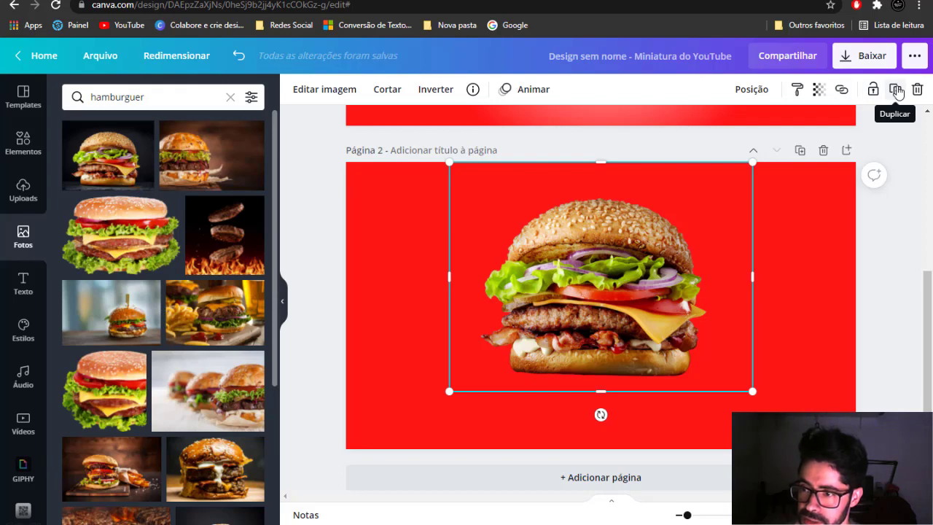
Step: Duplicate the cut-out hamburger and align the copy exactly over the original
{"action": "left_click", "coordinate": [894, 96]}
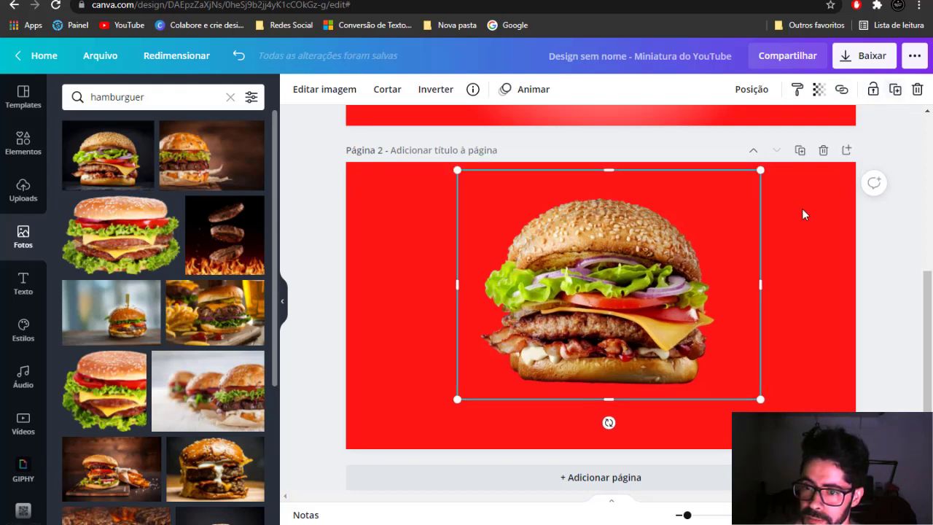
{"action": "left_click_drag", "start_coordinate": [619, 285], "coordinate": [636, 293]}
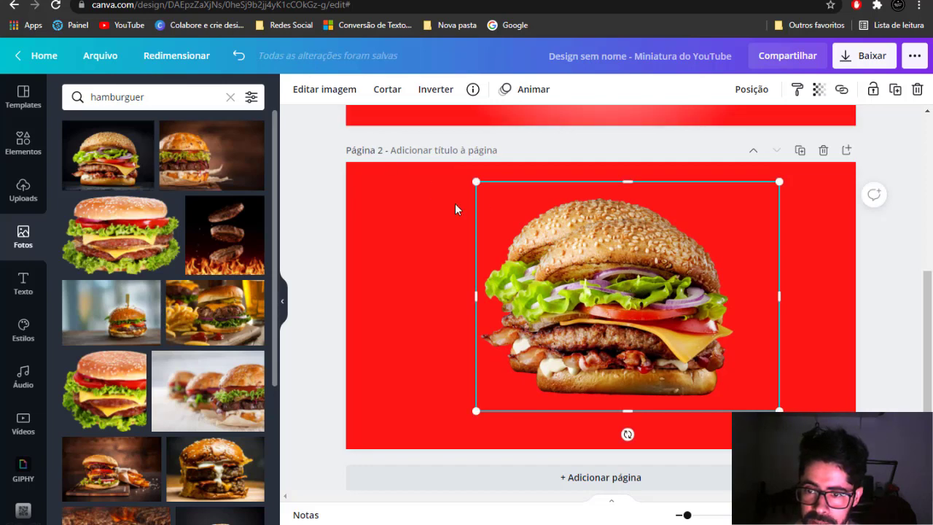
{"action": "left_click_drag", "start_coordinate": [565, 258], "coordinate": [540, 239]}
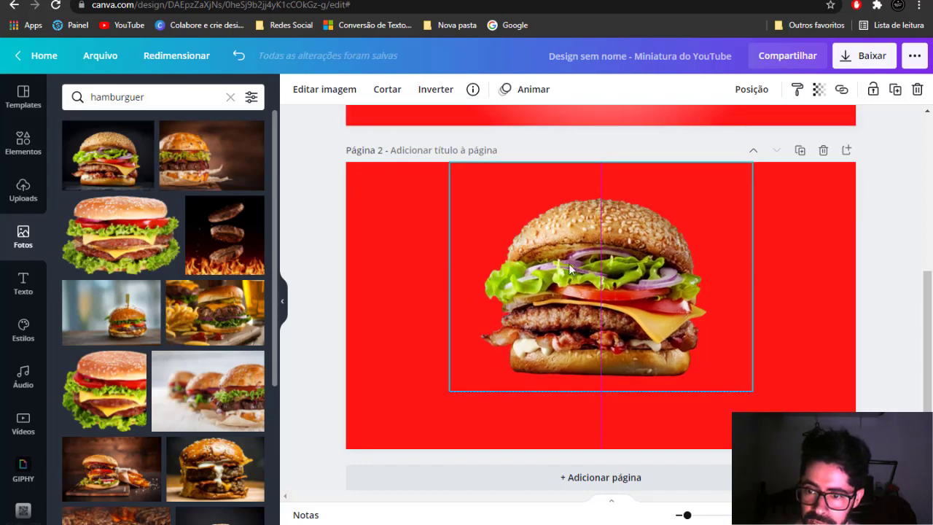
{"action": "left_click_drag", "start_coordinate": [569, 268], "coordinate": [575, 270]}
Step: Give the hamburger copy the Fuchsia duotone effect and open the effect's colour controls
{"action": "left_click", "coordinate": [314, 93]}
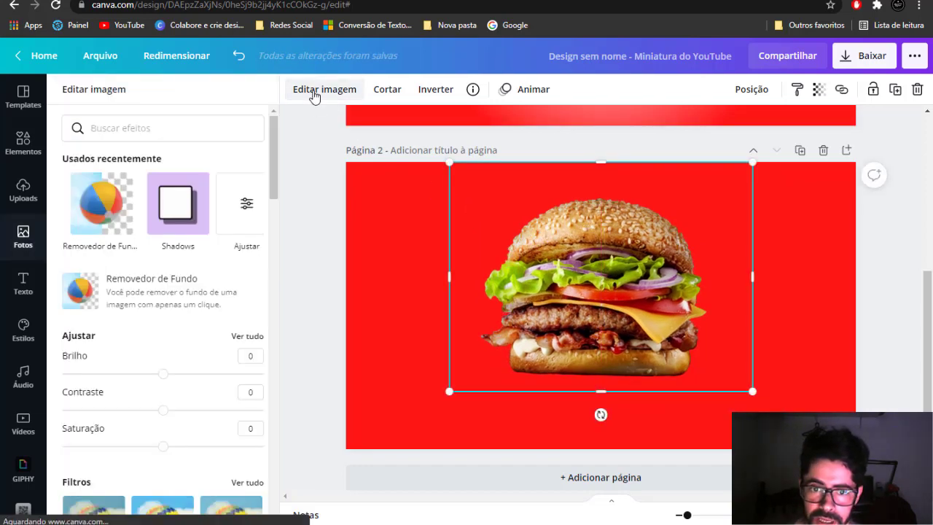
{"action": "scroll", "coordinate": [197, 275], "scroll_direction": "down", "scroll_amount": 1}
{"action": "scroll", "coordinate": [196, 276], "scroll_direction": "down", "scroll_amount": 6}
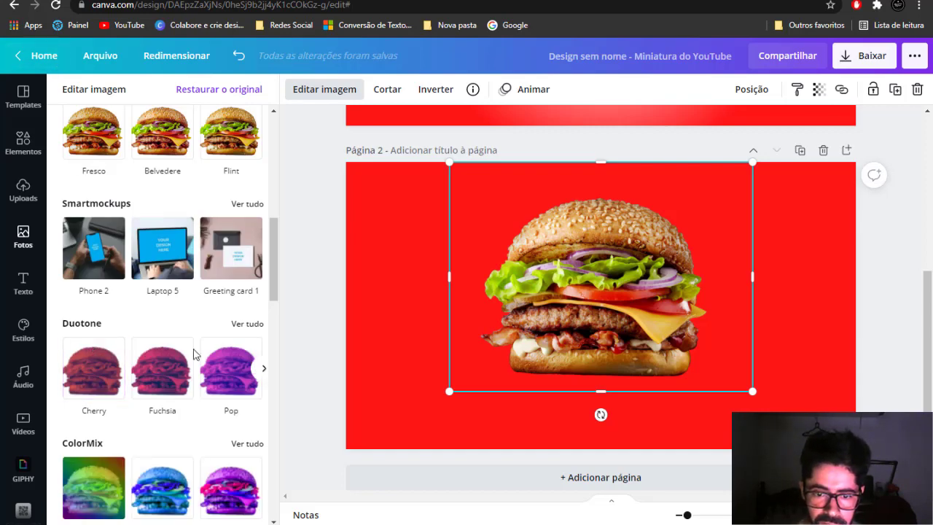
{"action": "left_click", "coordinate": [166, 373]}
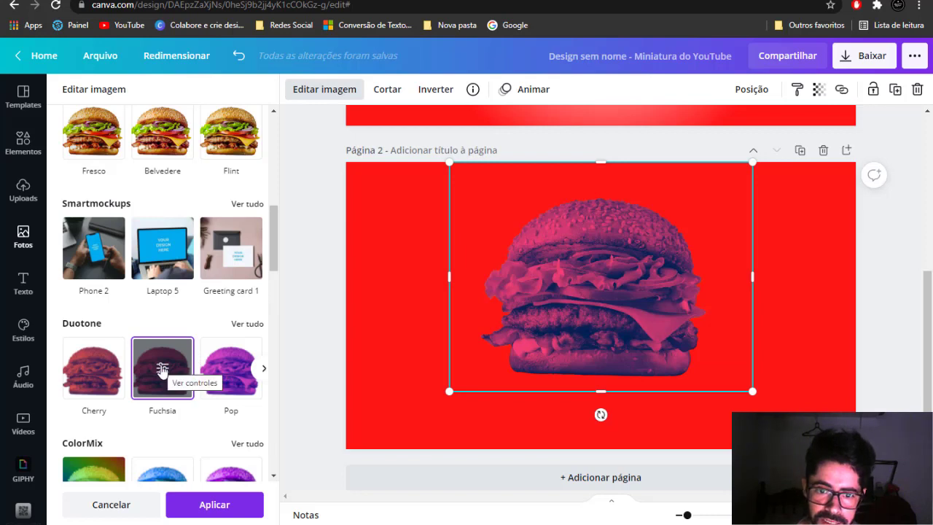
{"action": "left_click", "coordinate": [164, 370]}
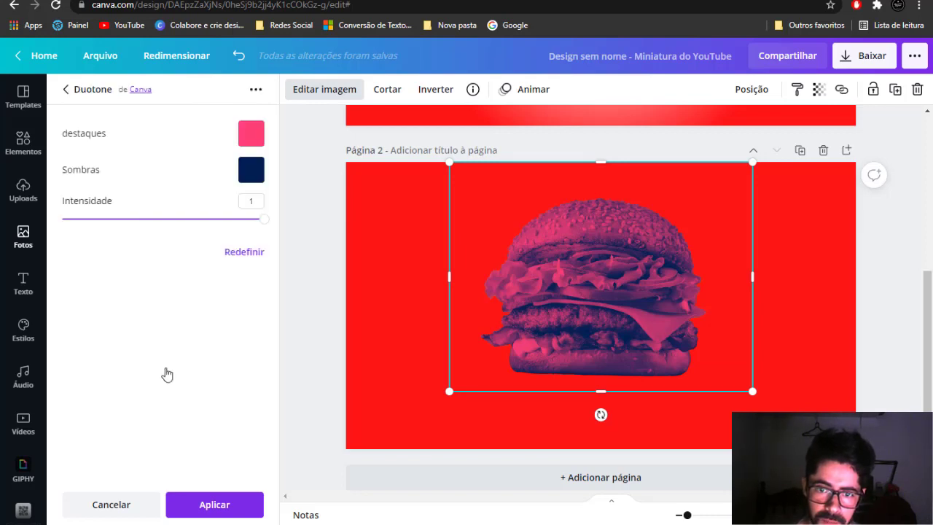
Step: Set both the duotone highlights and shadows to the near-black extracted colour and apply the effect
{"action": "left_click", "coordinate": [251, 134]}
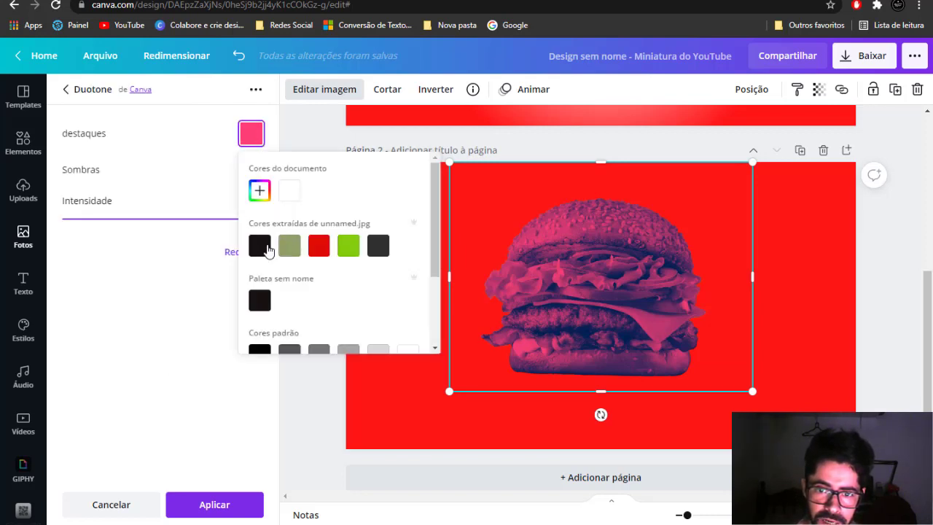
{"action": "left_click", "coordinate": [261, 247]}
{"action": "left_click", "coordinate": [235, 194]}
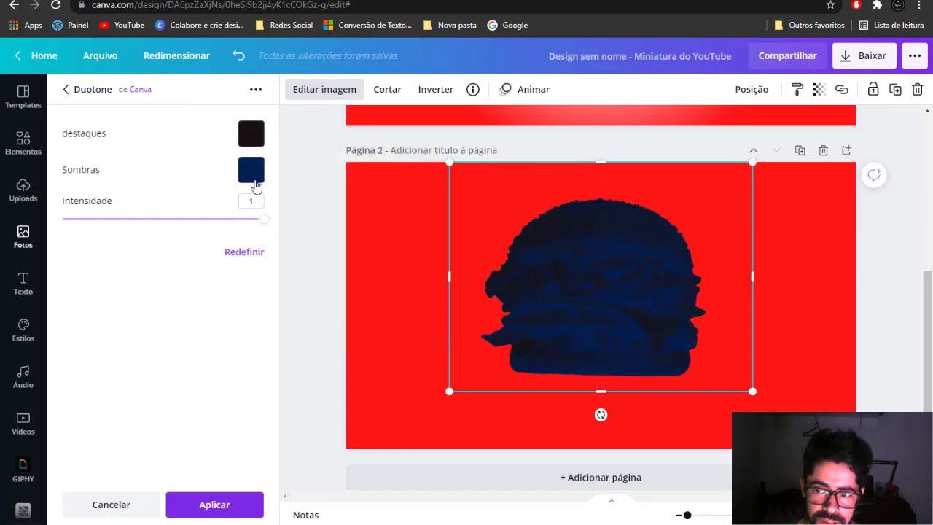
{"action": "left_click", "coordinate": [251, 170]}
{"action": "left_click", "coordinate": [262, 284]}
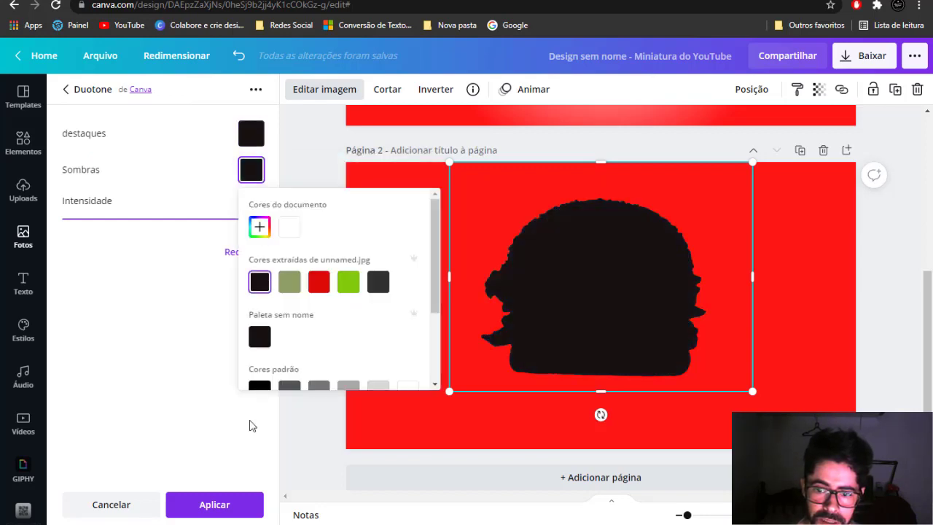
{"action": "left_click", "coordinate": [233, 503]}
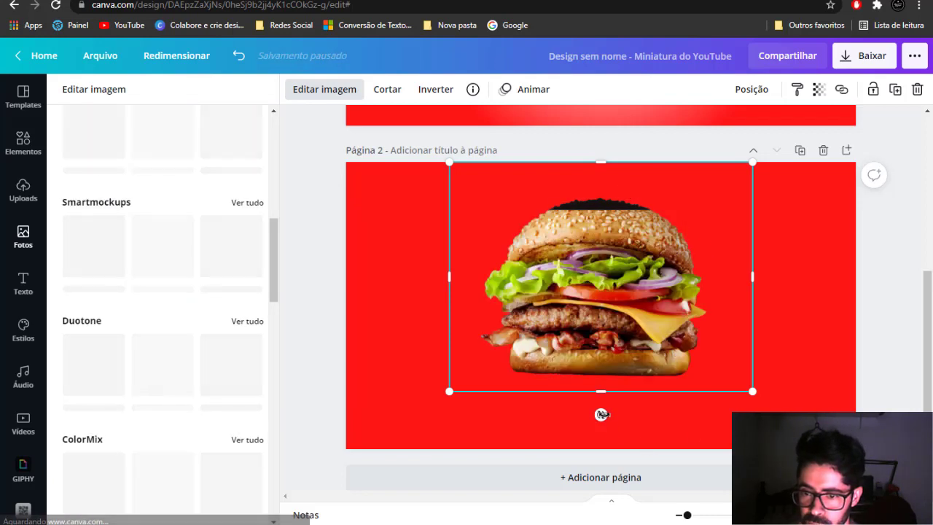
Step: Tilt the black silhouette counter-clockwise, send it behind the hamburger, and offset it slightly down and to the left
{"action": "left_click_drag", "start_coordinate": [600, 414], "coordinate": [644, 407]}
{"action": "left_click_drag", "start_coordinate": [578, 375], "coordinate": [593, 391]}
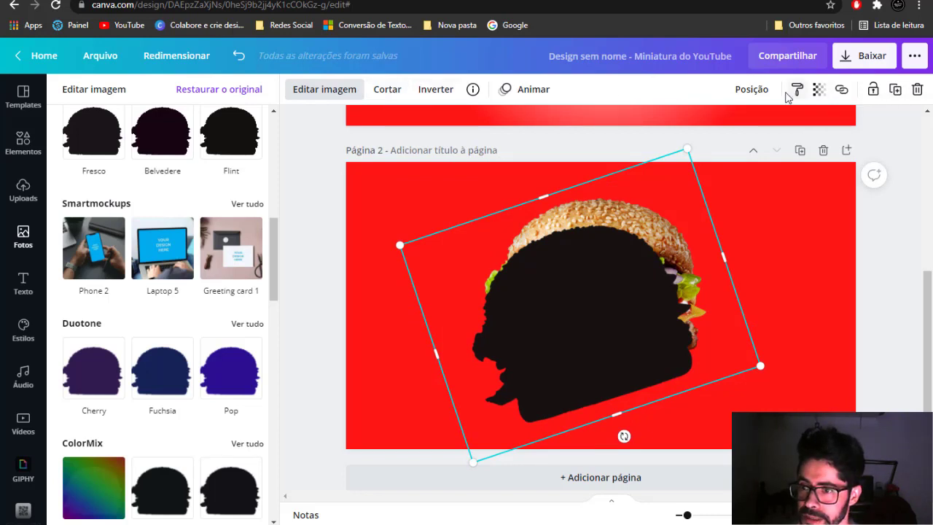
{"action": "left_click", "coordinate": [762, 92]}
{"action": "left_click", "coordinate": [689, 130]}
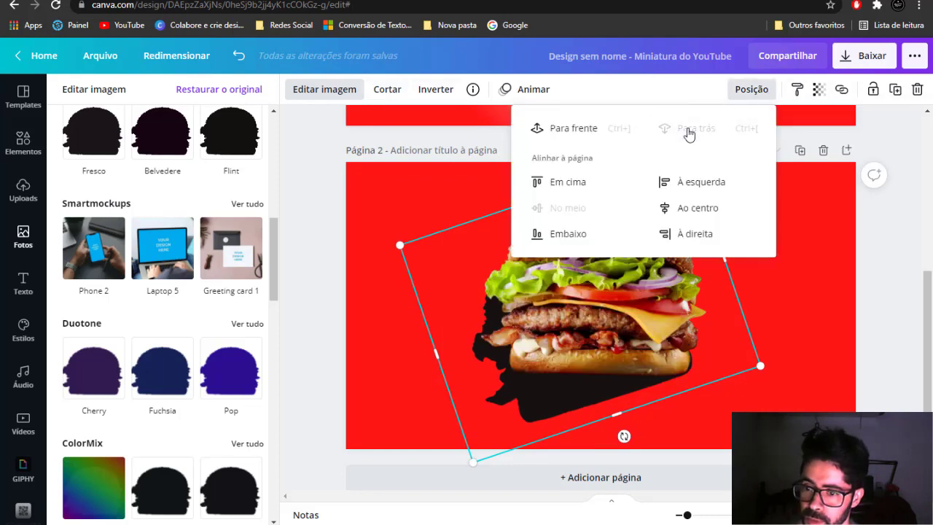
{"action": "left_click_drag", "start_coordinate": [622, 436], "coordinate": [597, 407]}
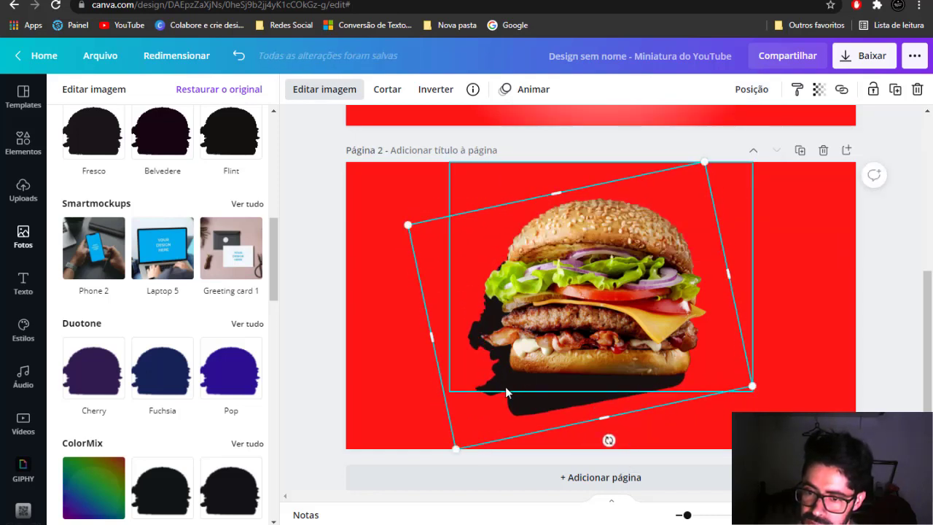
{"action": "left_click_drag", "start_coordinate": [481, 402], "coordinate": [480, 389]}
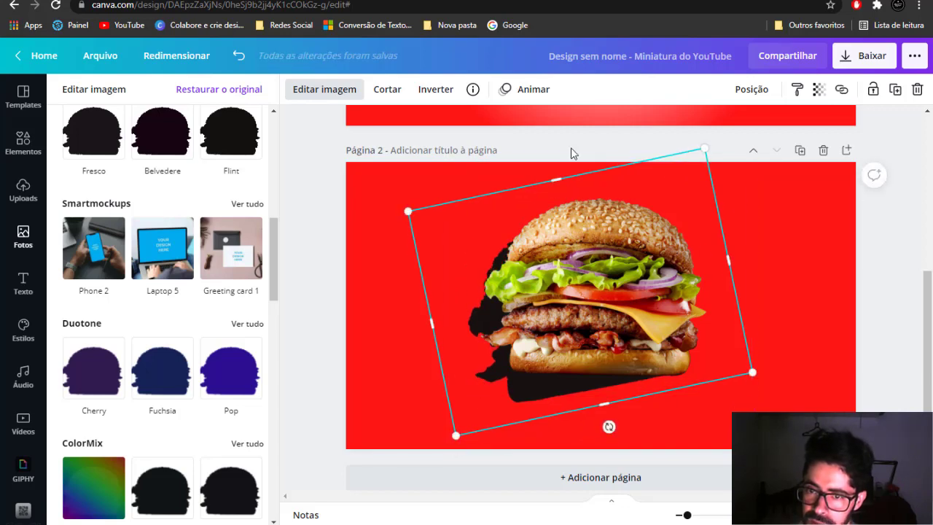
Step: Set the black silhouette's blur (Desfoque) to 55 in the full image adjustments
{"action": "left_click", "coordinate": [293, 90]}
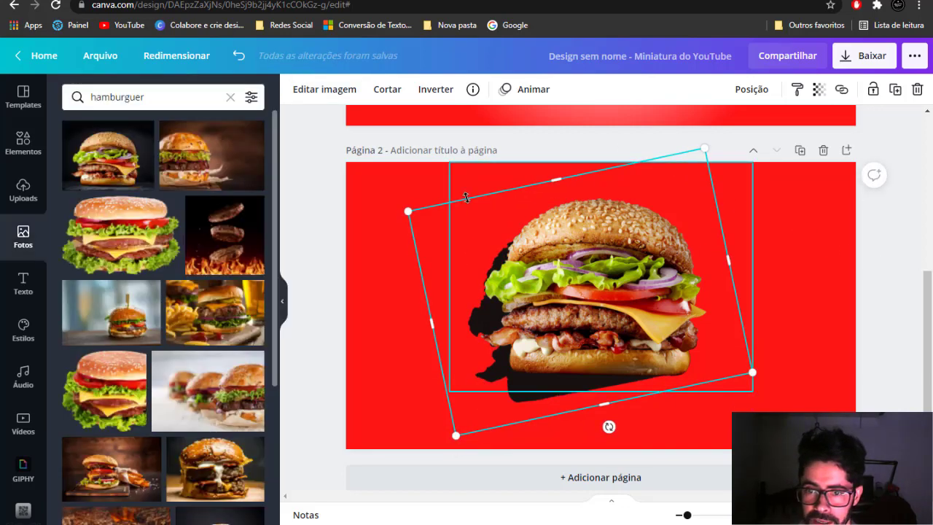
{"action": "left_click", "coordinate": [312, 90]}
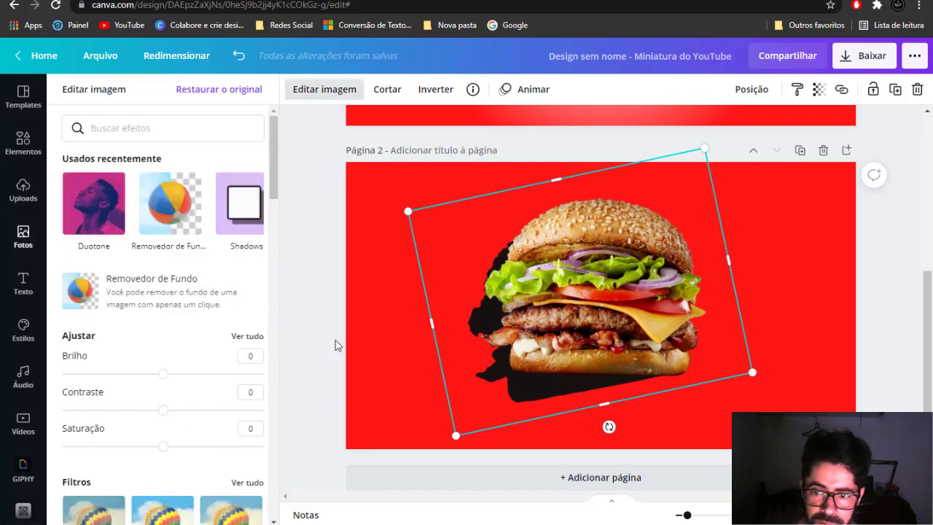
{"action": "scroll", "coordinate": [177, 433], "scroll_direction": "down", "scroll_amount": 3}
{"action": "scroll", "coordinate": [183, 360], "scroll_direction": "up", "scroll_amount": 2}
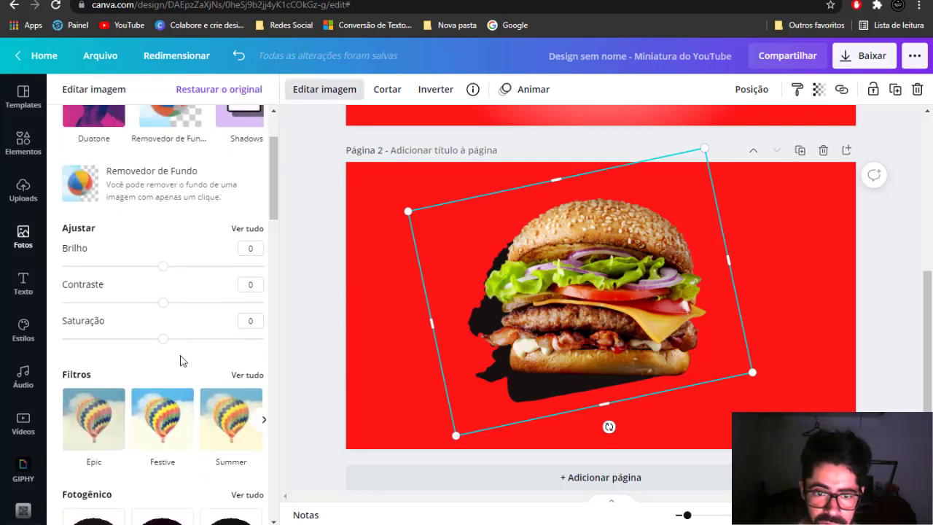
{"action": "left_click", "coordinate": [246, 271]}
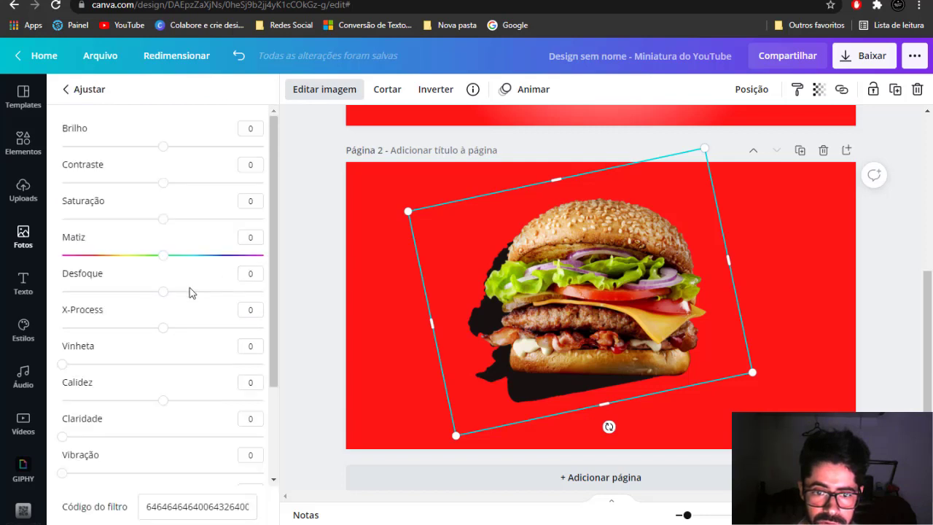
{"action": "left_click_drag", "start_coordinate": [162, 294], "coordinate": [220, 293]}
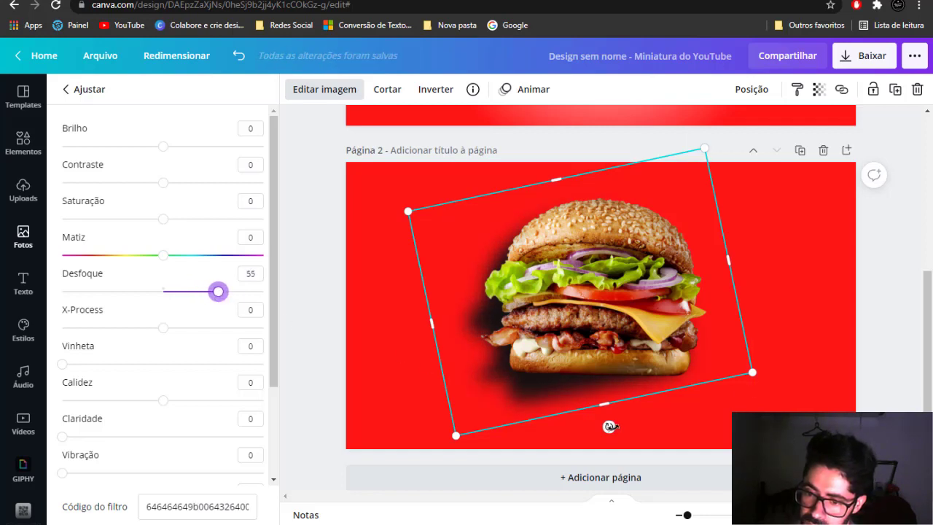
Step: Reduce the blurred shadow's tilt slightly and set its transparency to 73
{"action": "left_click_drag", "start_coordinate": [607, 427], "coordinate": [599, 427]}
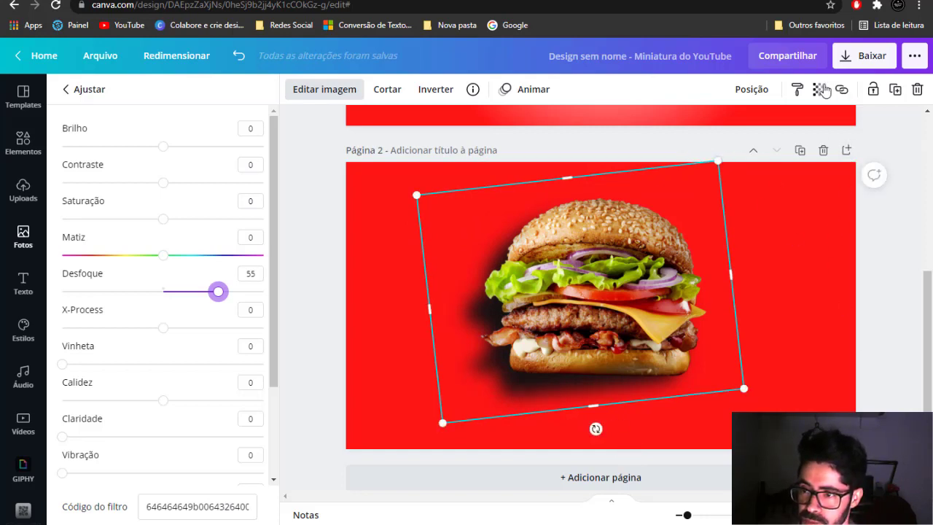
{"action": "left_click", "coordinate": [821, 89]}
{"action": "left_click_drag", "start_coordinate": [772, 129], "coordinate": [755, 131]}
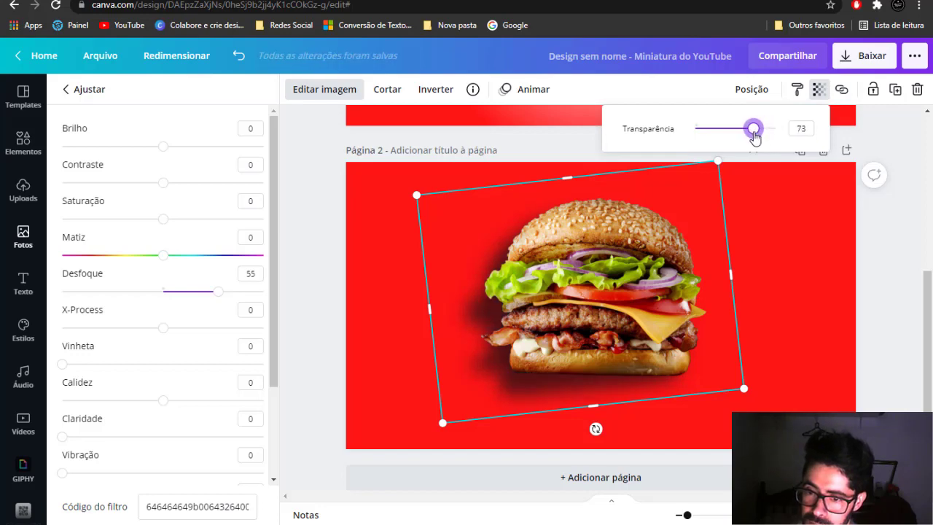
{"action": "left_click", "coordinate": [868, 297]}
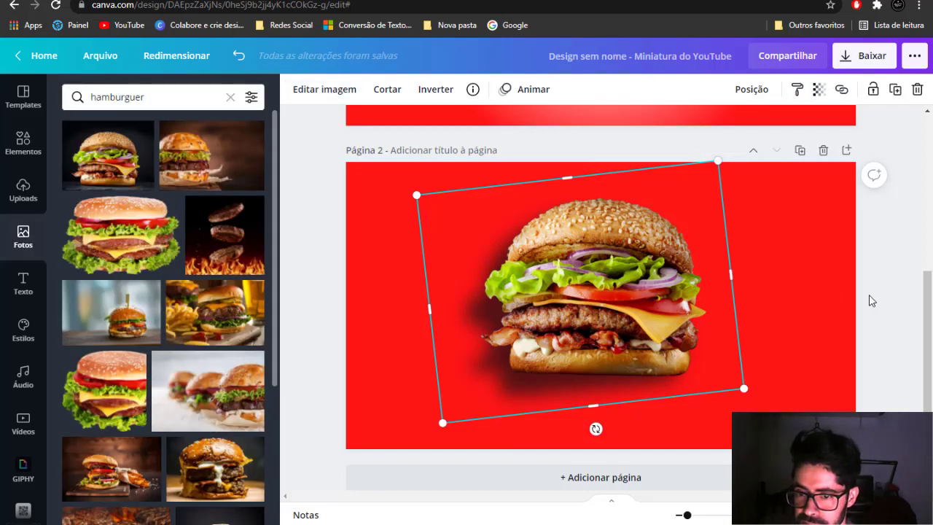
{"action": "left_click", "coordinate": [862, 294]}
{"action": "scroll", "coordinate": [861, 293], "scroll_direction": "up", "scroll_amount": 2}
{"action": "scroll", "coordinate": [861, 294], "scroll_direction": "down", "scroll_amount": 3}
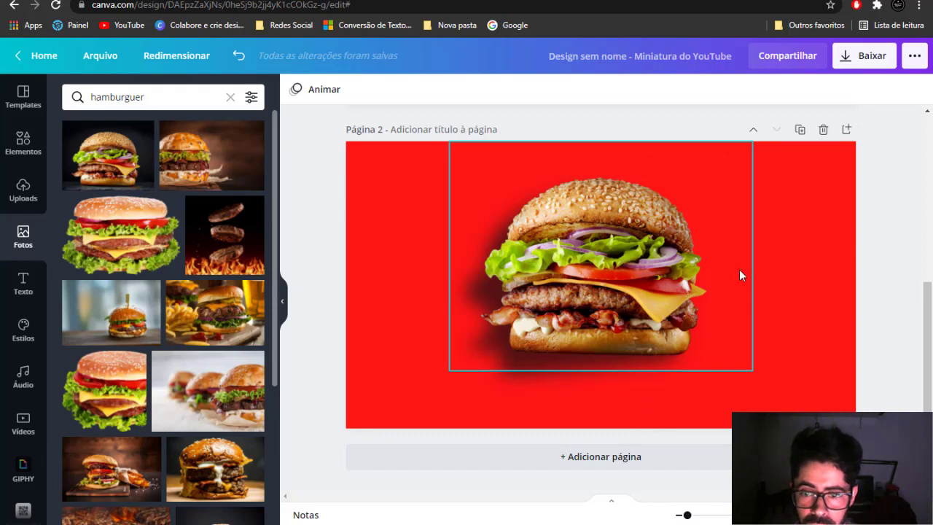
{"action": "scroll", "coordinate": [110, 386], "scroll_direction": "down", "scroll_amount": 1}
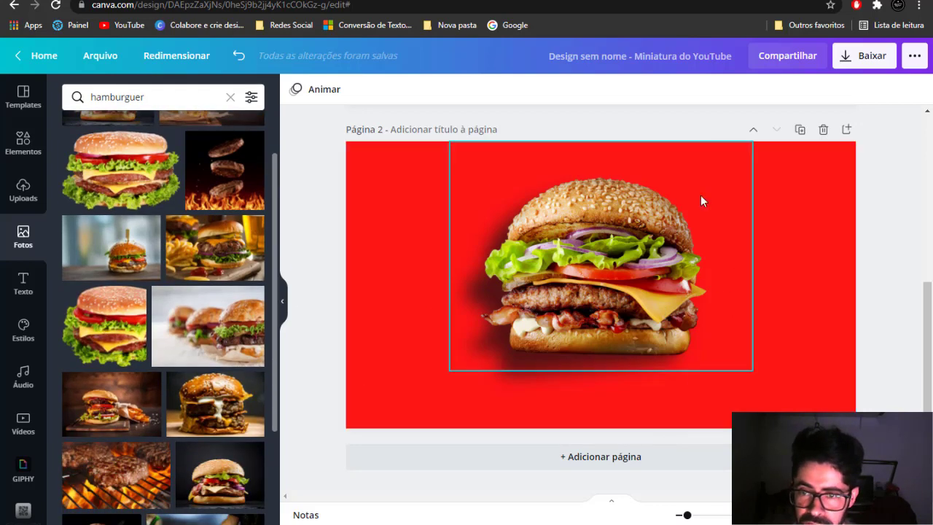
Step: Switch to the Google results for hamburger PNGs and search all results for "hamburguer" without "png"
{"action": "left_click", "coordinate": [364, 0]}
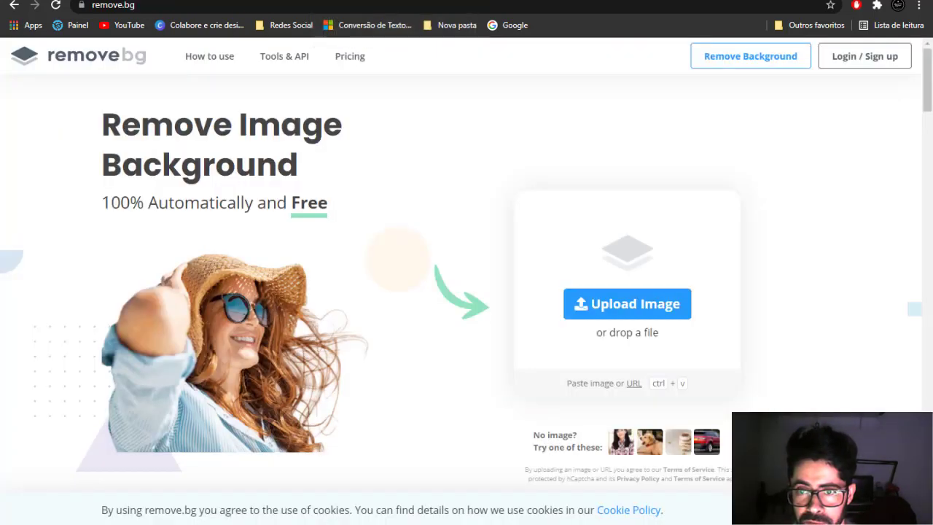
{"action": "left_click", "coordinate": [510, 0]}
{"action": "scroll", "coordinate": [421, 209], "scroll_direction": "up", "scroll_amount": 3}
{"action": "scroll", "coordinate": [421, 209], "scroll_direction": "up", "scroll_amount": 1}
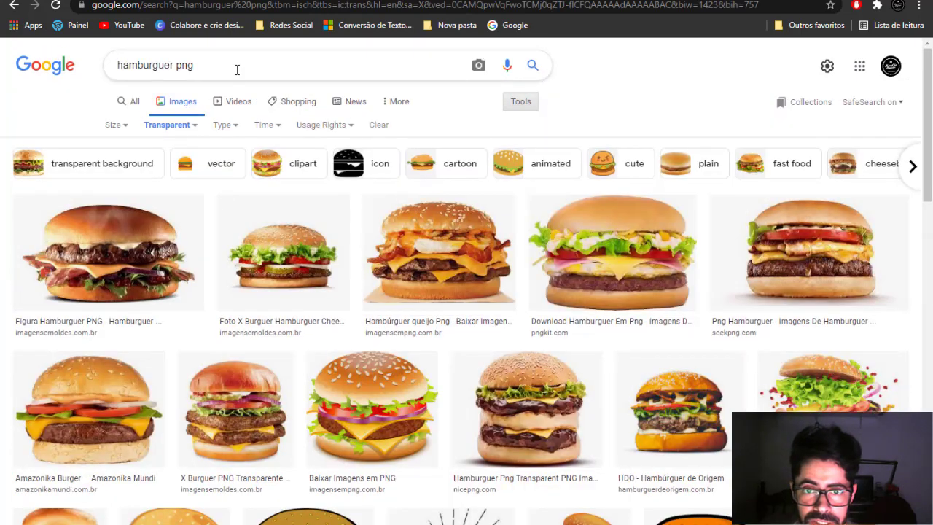
{"action": "left_click_drag", "start_coordinate": [237, 69], "coordinate": [178, 65]}
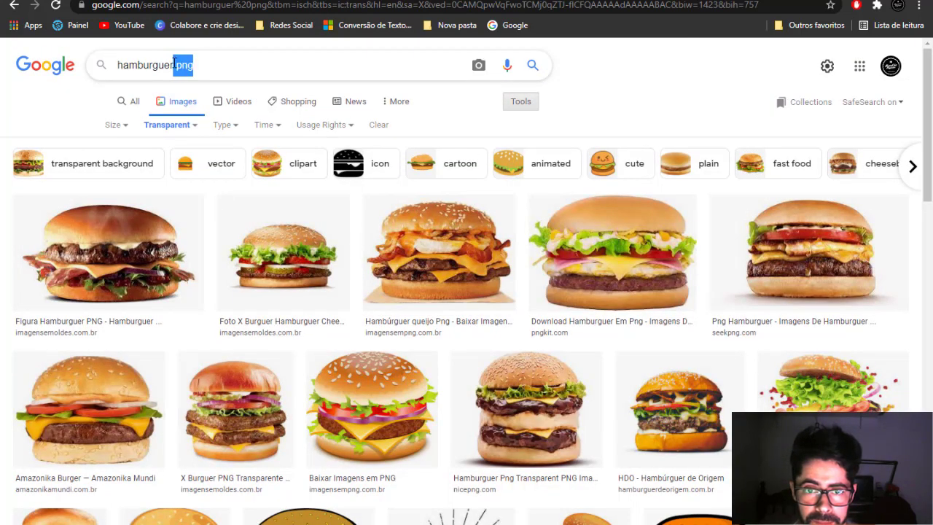
{"action": "left_click", "coordinate": [136, 99]}
{"action": "left_click", "coordinate": [252, 62]}
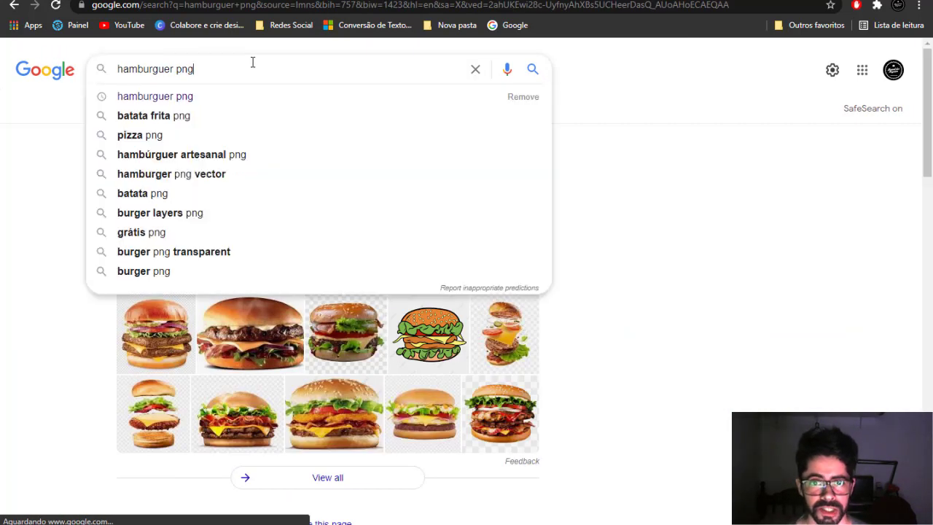
{"action": "left_click_drag", "start_coordinate": [196, 69], "coordinate": [177, 71]}
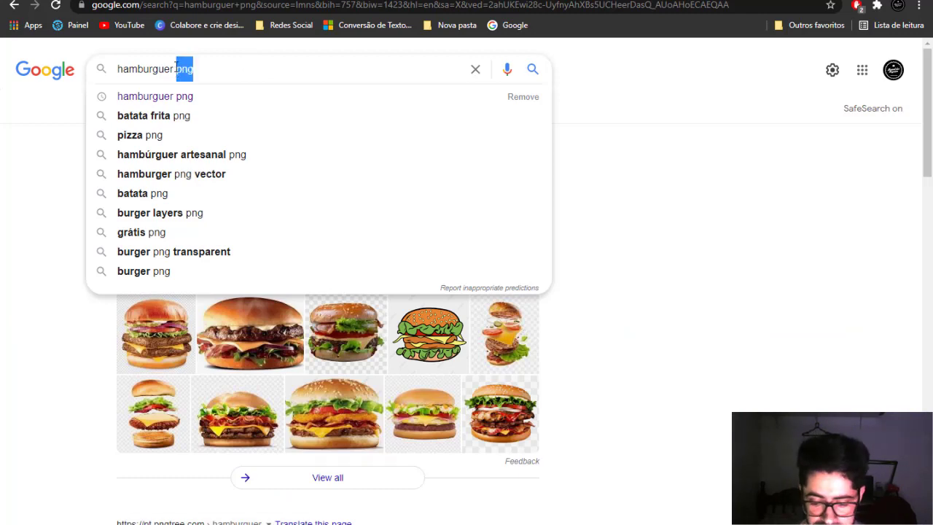
{"action": "key", "text": "BackSpace"}
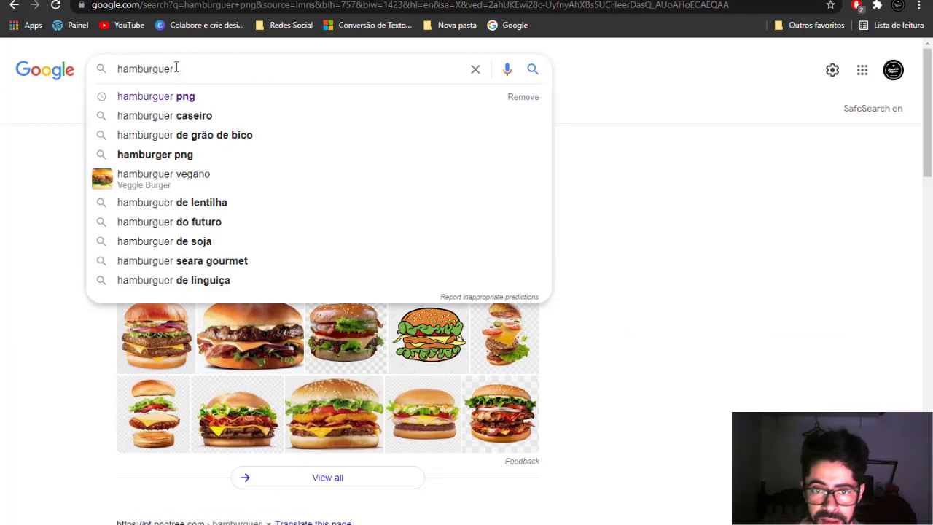
{"action": "key", "text": "Return"}
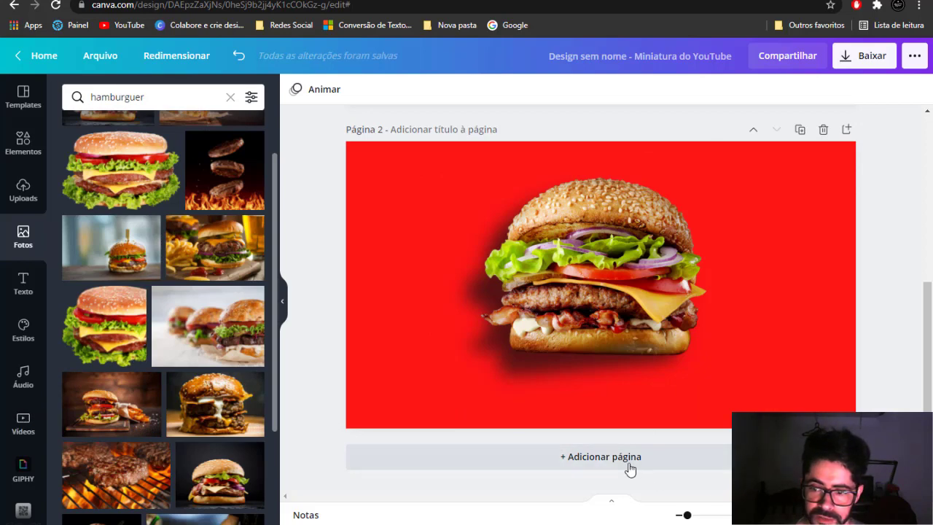
Step: Return to the Canva design and add a third page below page 2
{"action": "scroll", "coordinate": [630, 466], "scroll_direction": "up", "scroll_amount": 3}
{"action": "scroll", "coordinate": [631, 296], "scroll_direction": "down", "scroll_amount": 3}
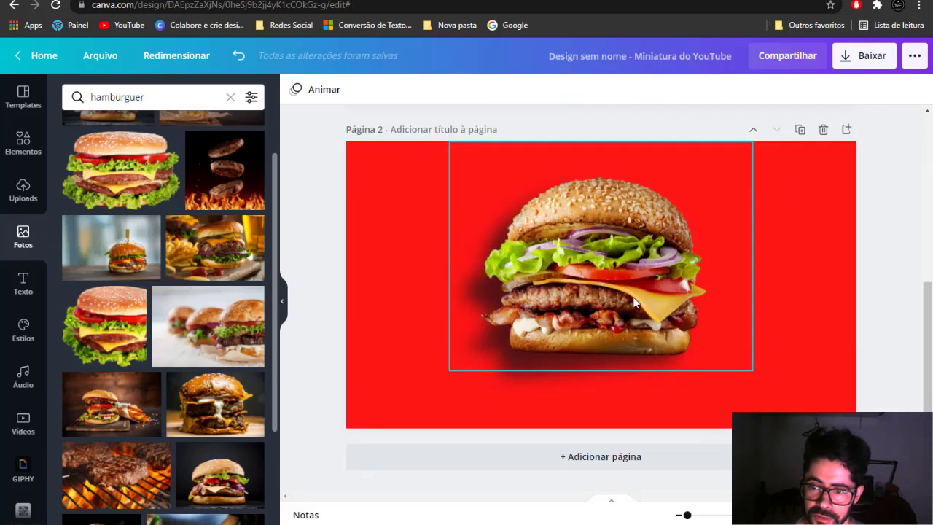
{"action": "left_click", "coordinate": [601, 453]}
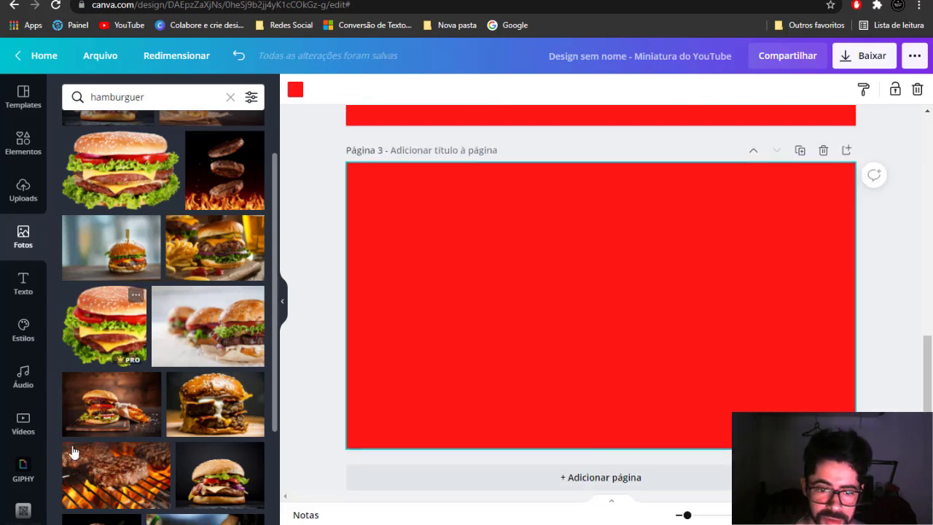
Step: Open the Pixabay integration among Canva's additional apps and search it for "HAMBURGUER"
{"action": "scroll", "coordinate": [31, 470], "scroll_direction": "down", "scroll_amount": 2}
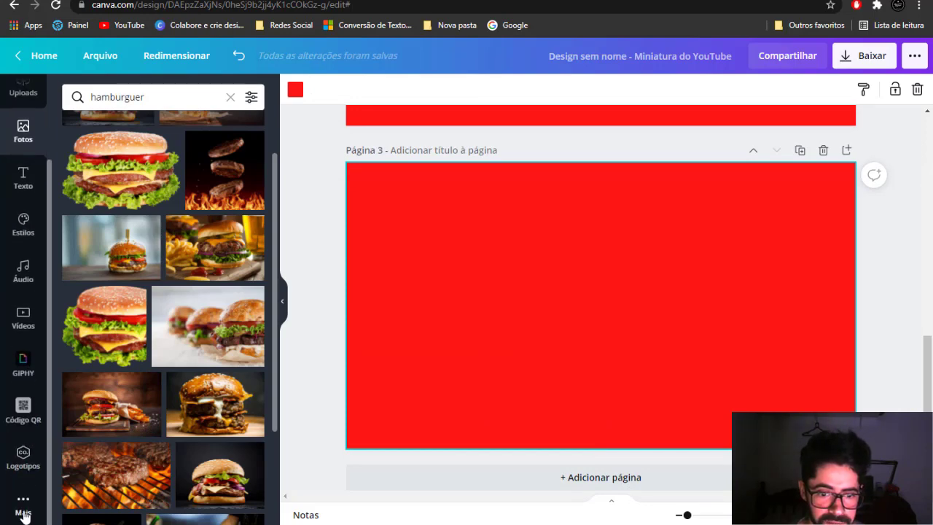
{"action": "left_click", "coordinate": [23, 507]}
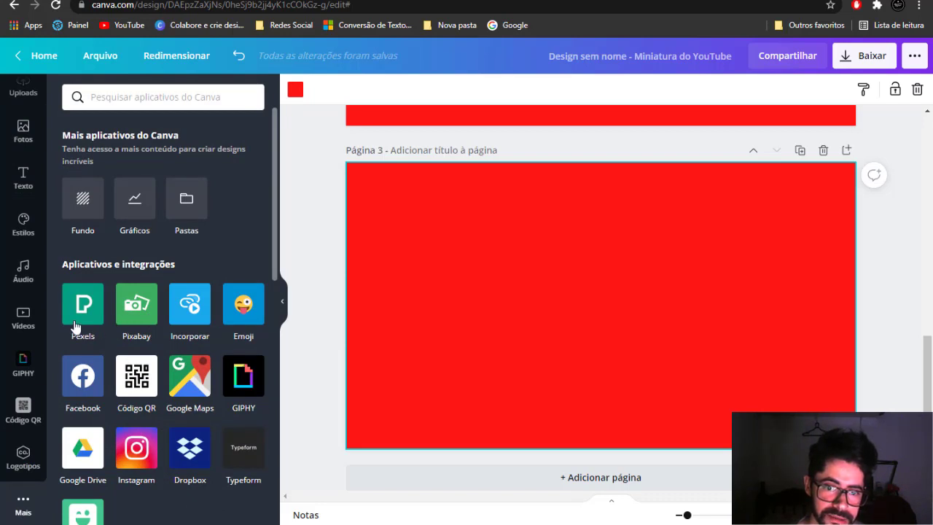
{"action": "left_click", "coordinate": [147, 312]}
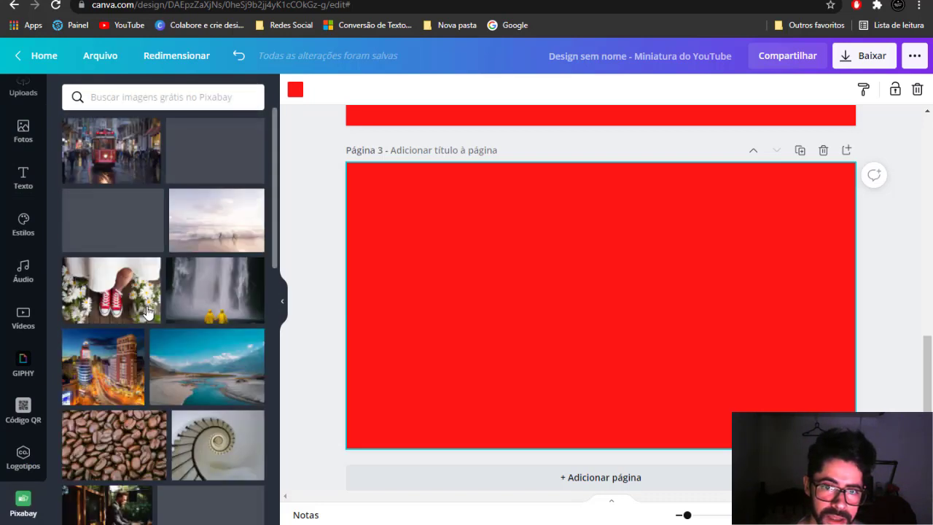
{"action": "left_click", "coordinate": [140, 89]}
{"action": "type", "text": "HA"}
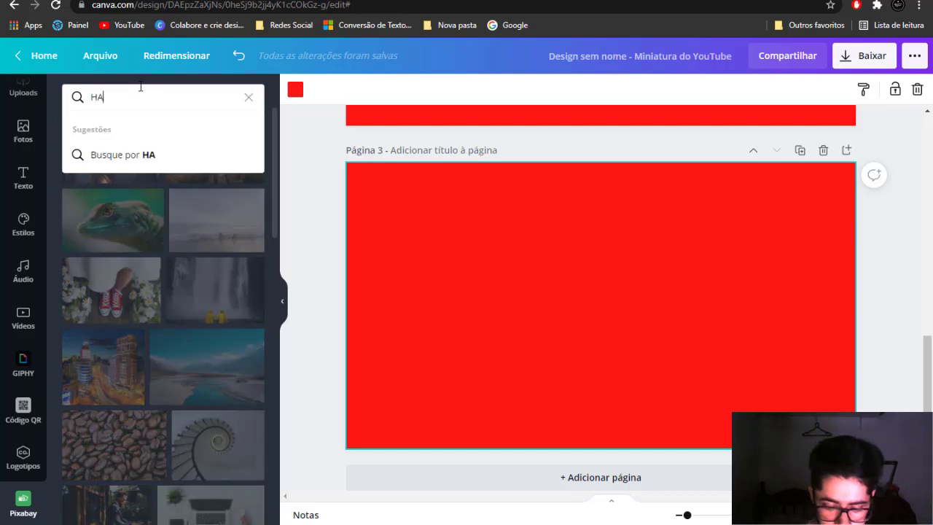
{"action": "type", "text": "MBURGUE"}
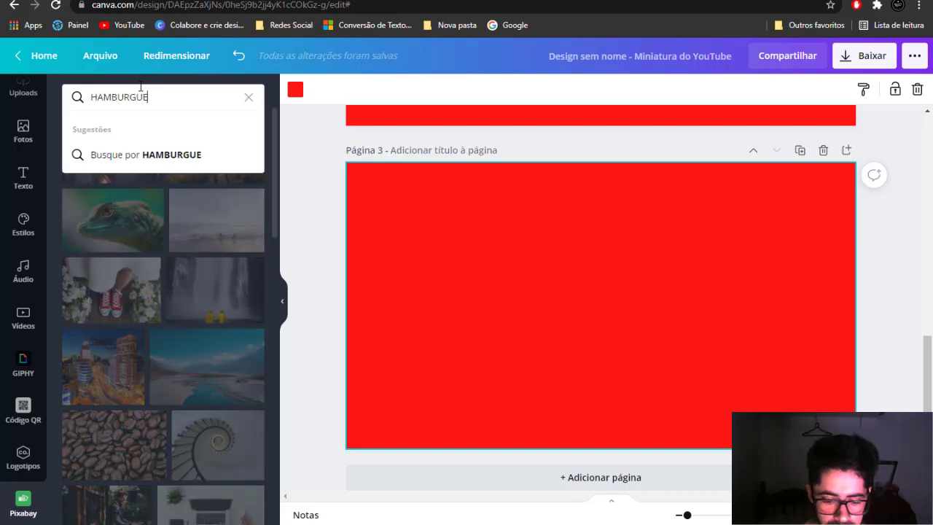
{"action": "type", "text": "R"}
{"action": "key", "text": "Return"}
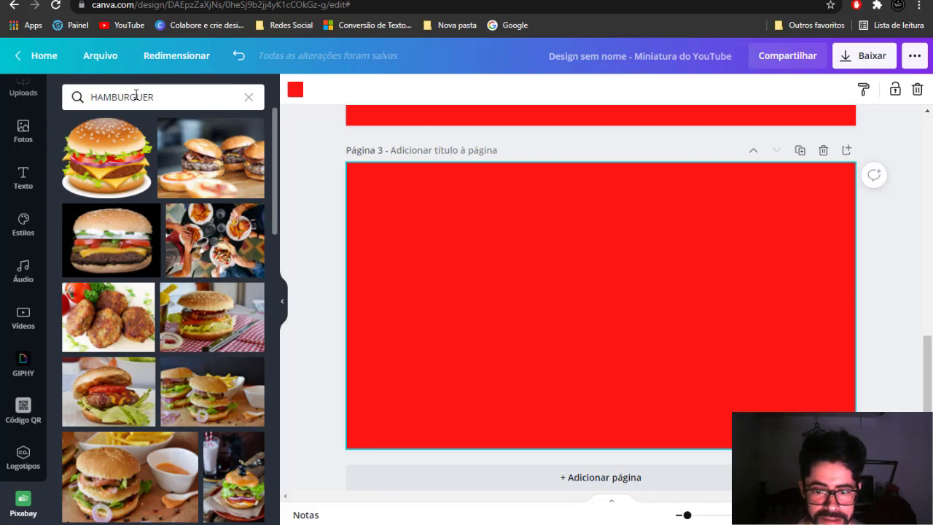
{"action": "scroll", "coordinate": [188, 270], "scroll_direction": "down", "scroll_amount": 5}
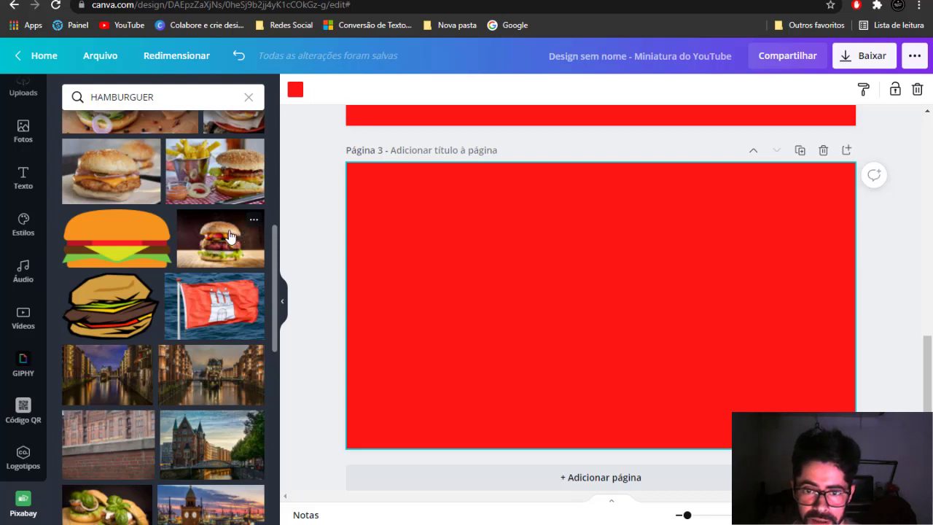
{"action": "left_click", "coordinate": [229, 236]}
{"action": "left_click", "coordinate": [254, 223]}
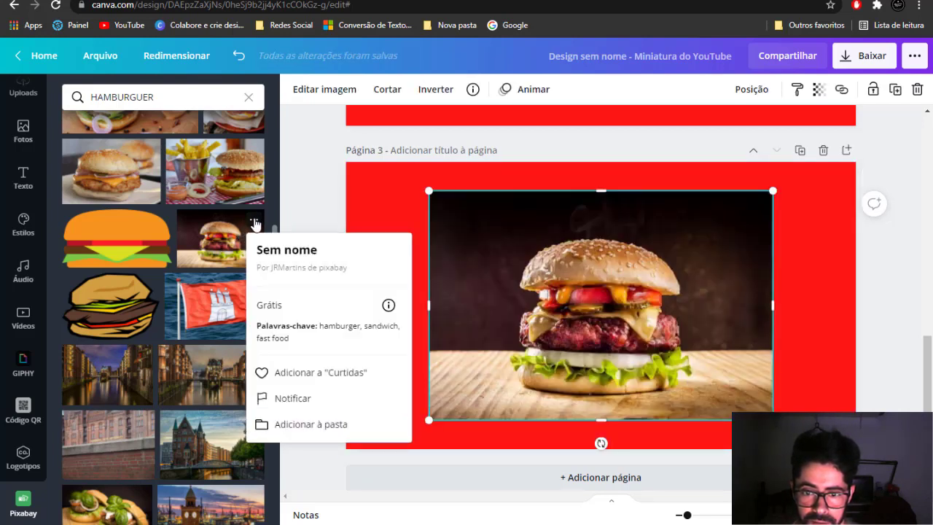
{"action": "left_click_drag", "start_coordinate": [587, 299], "coordinate": [592, 276]}
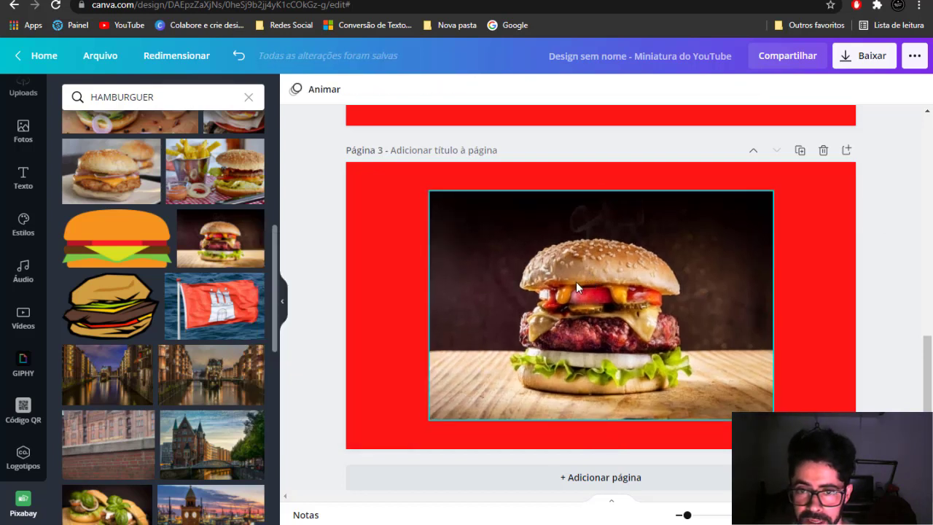
{"action": "left_click_drag", "start_coordinate": [606, 276], "coordinate": [590, 298]}
{"action": "key", "text": "Delete"}
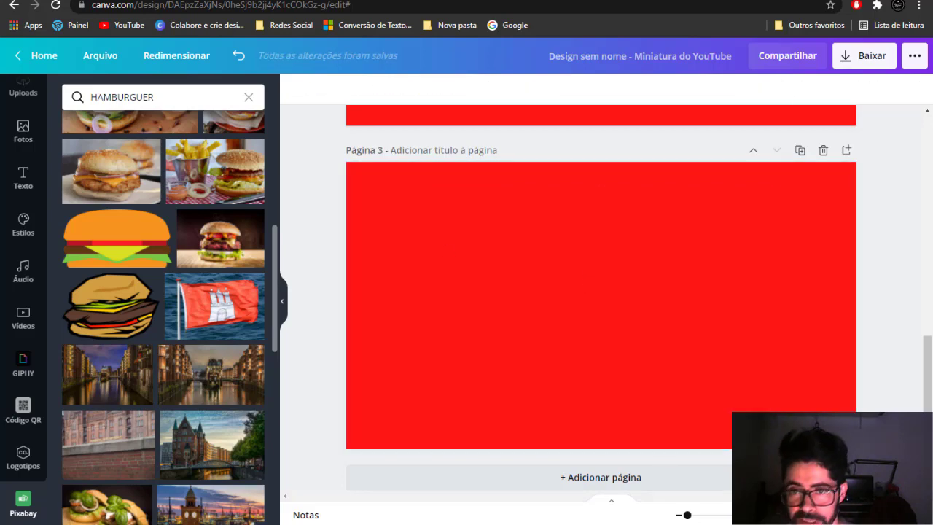
Step: Switch to Google, search for "hamburguer PIXEBAY" and open the Pixabay page of free hamburguer images
{"action": "key", "text": "ctrl+Tab"}
{"action": "left_click", "coordinate": [181, 63]}
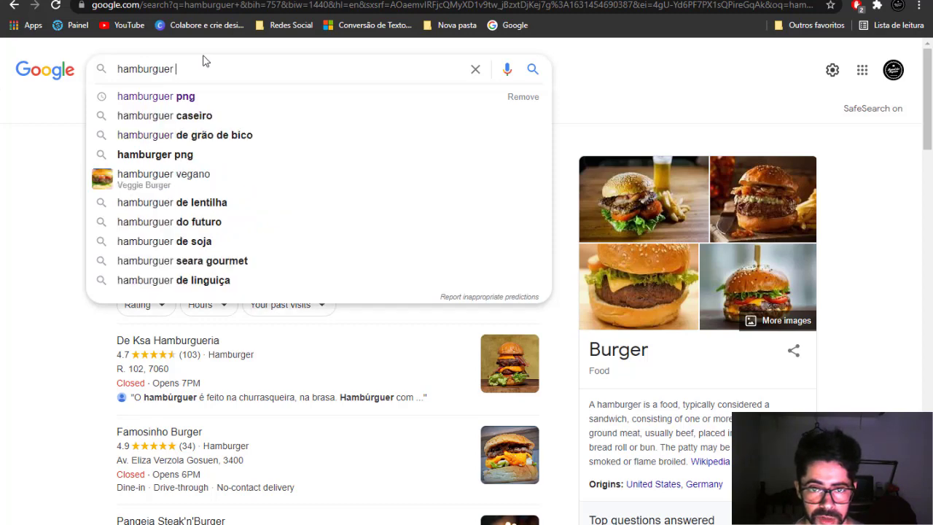
{"action": "type", "text": "PIXE"}
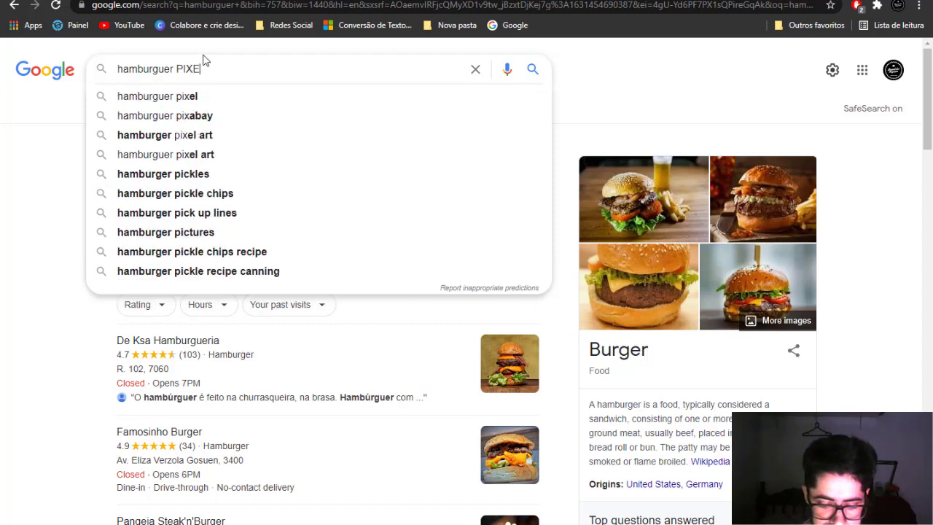
{"action": "type", "text": "BAY"}
{"action": "key", "text": "Return"}
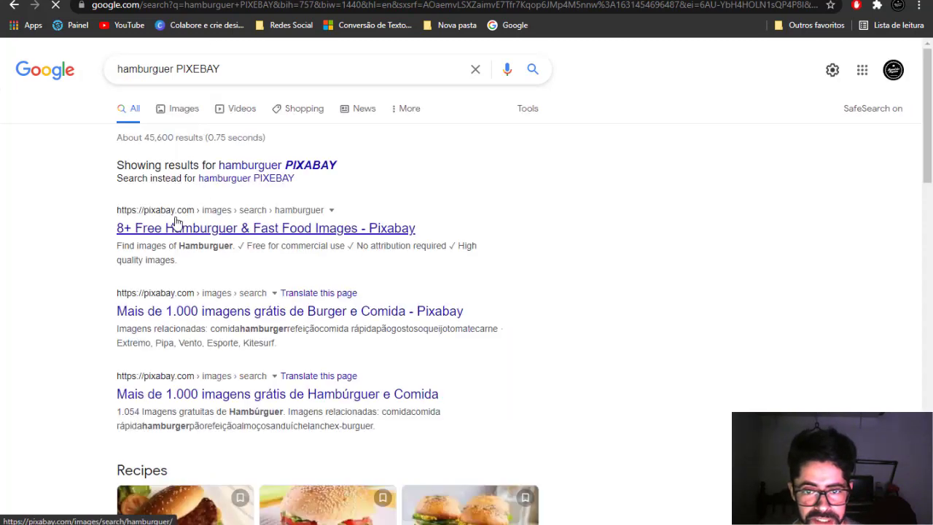
{"action": "left_click", "coordinate": [123, 225]}
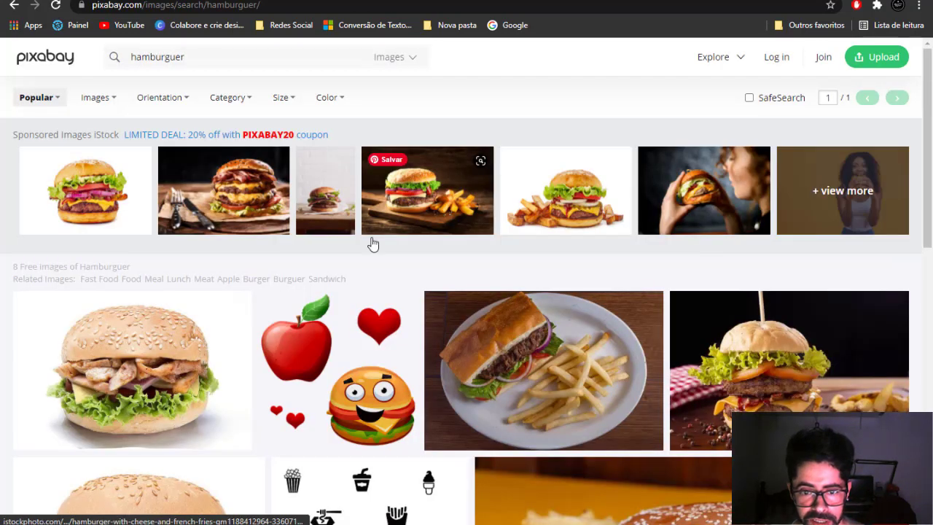
Step: Browse the free Pixabay images and open the photo of the shredded-meat burger with lettuce on a white background
{"action": "scroll", "coordinate": [15, 359], "scroll_direction": "down", "scroll_amount": 2}
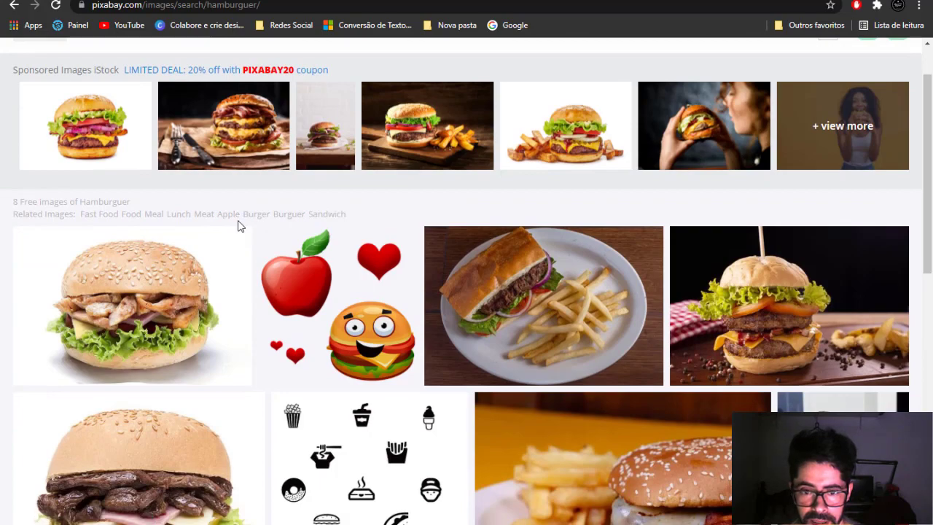
{"action": "scroll", "coordinate": [325, 226], "scroll_direction": "up", "scroll_amount": 1}
{"action": "scroll", "coordinate": [324, 226], "scroll_direction": "down", "scroll_amount": 5}
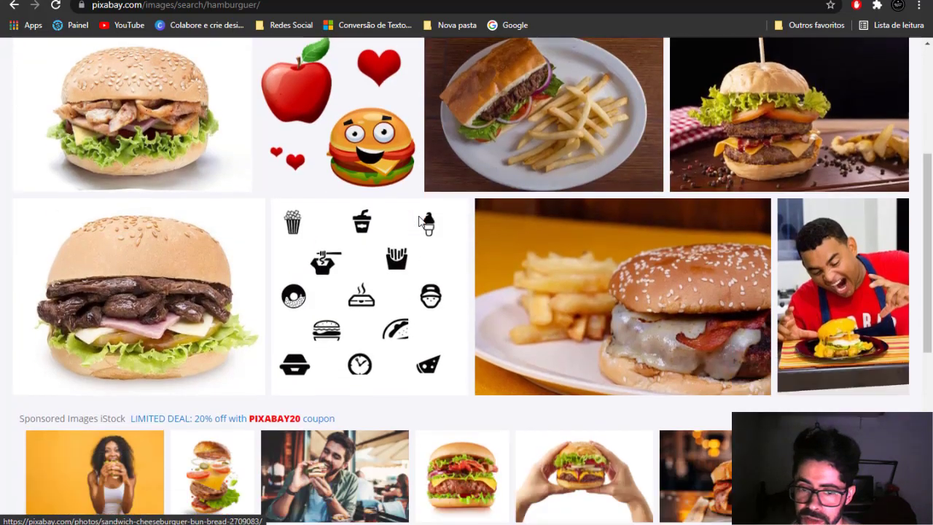
{"action": "scroll", "coordinate": [290, 210], "scroll_direction": "down", "scroll_amount": 3}
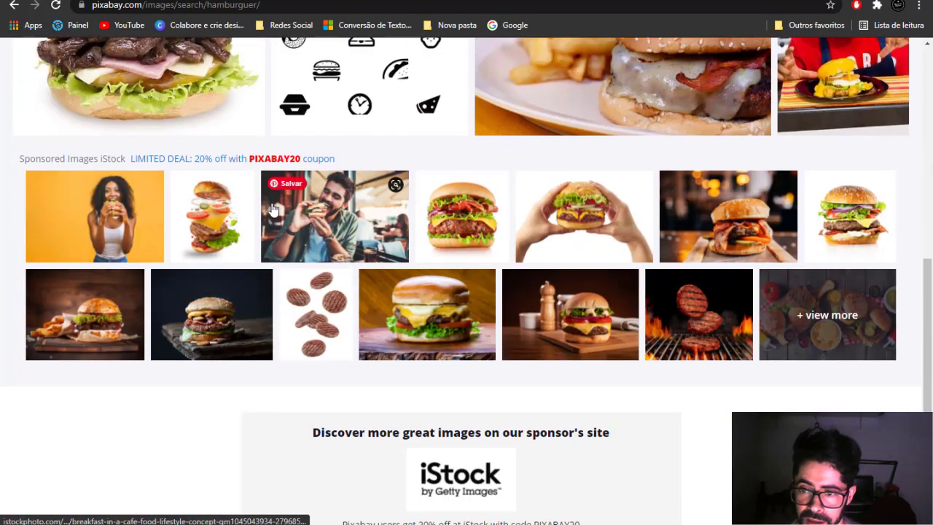
{"action": "scroll", "coordinate": [273, 209], "scroll_direction": "up", "scroll_amount": 7}
{"action": "scroll", "coordinate": [760, 275], "scroll_direction": "down", "scroll_amount": 2}
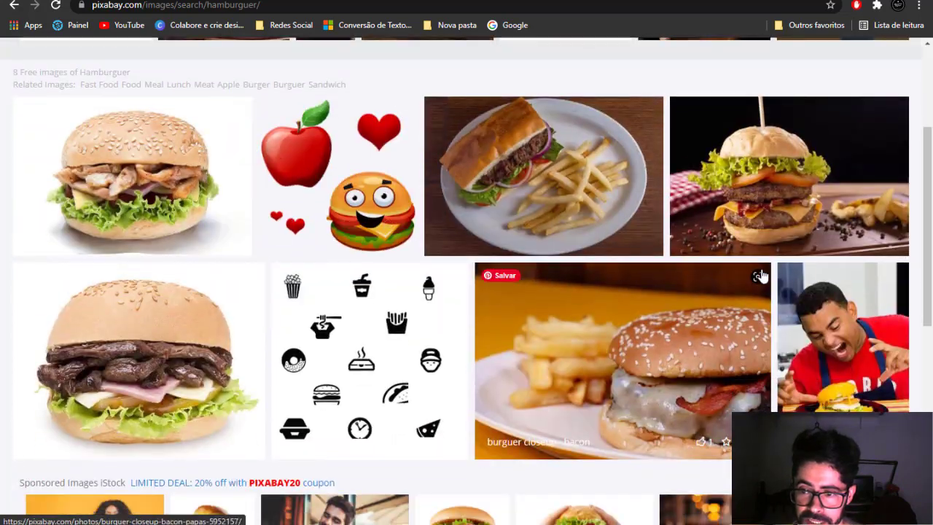
{"action": "left_click", "coordinate": [168, 168]}
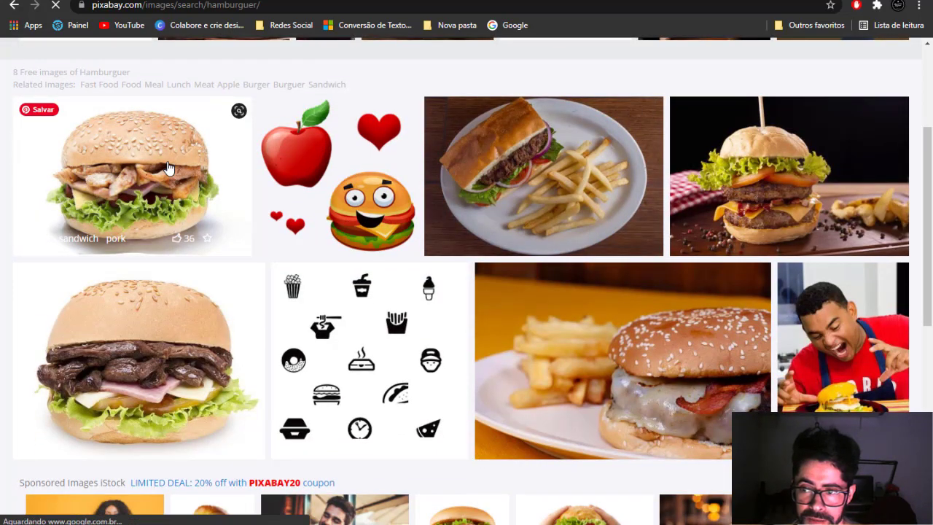
Step: Download the sesame-bun burger photo from Pixabay as a 1920×1280 JPG, completing the traffic-light captcha
{"action": "left_click", "coordinate": [794, 305]}
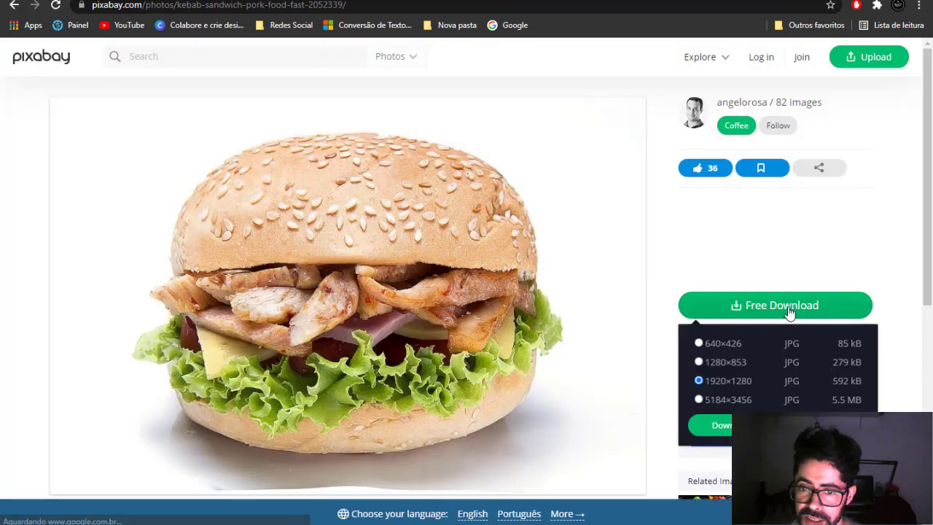
{"action": "left_click", "coordinate": [712, 421]}
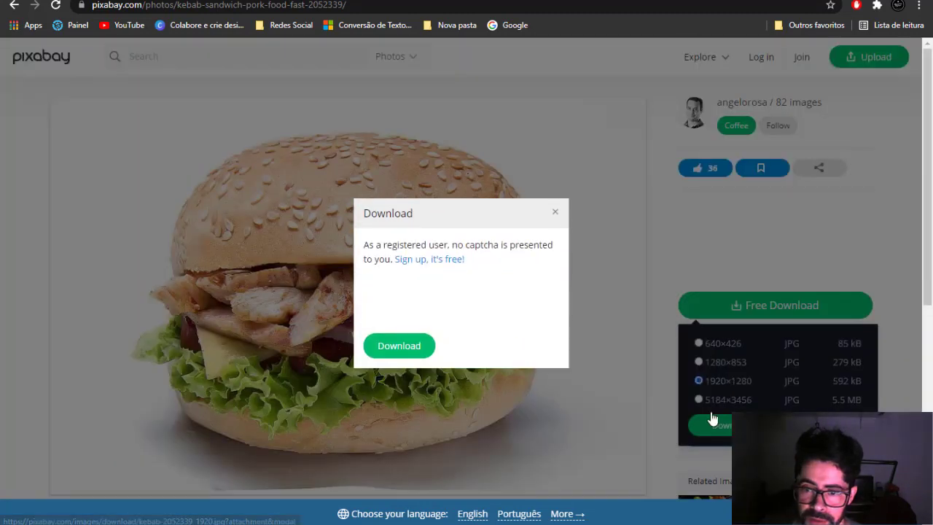
{"action": "left_click", "coordinate": [382, 299]}
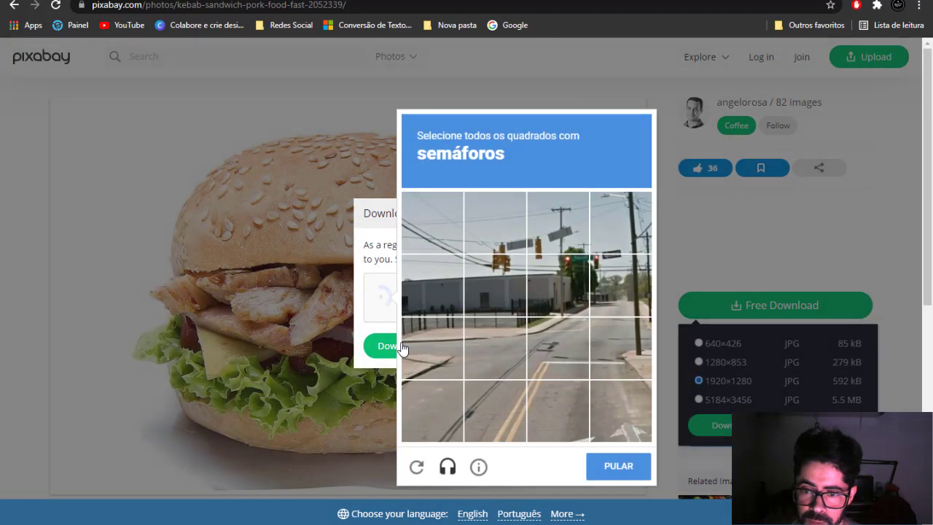
{"action": "left_click", "coordinate": [379, 302]}
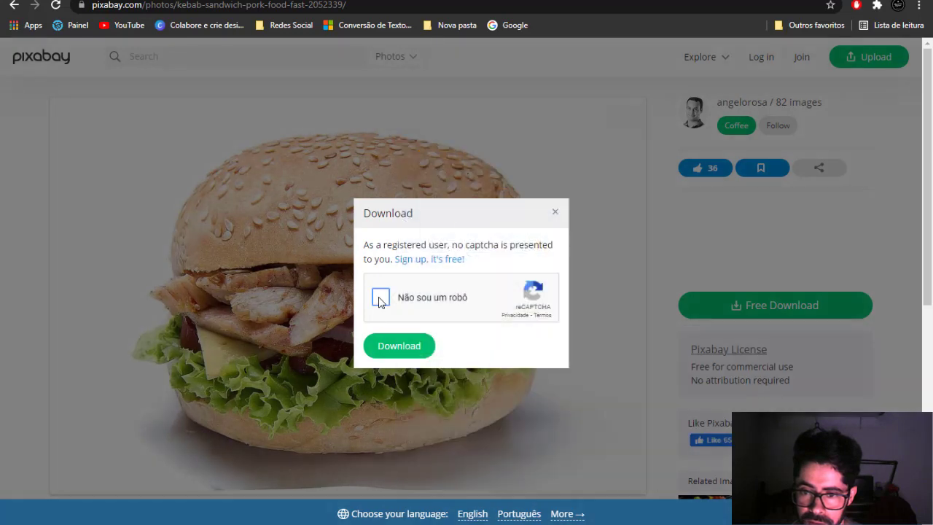
{"action": "left_click", "coordinate": [381, 299]}
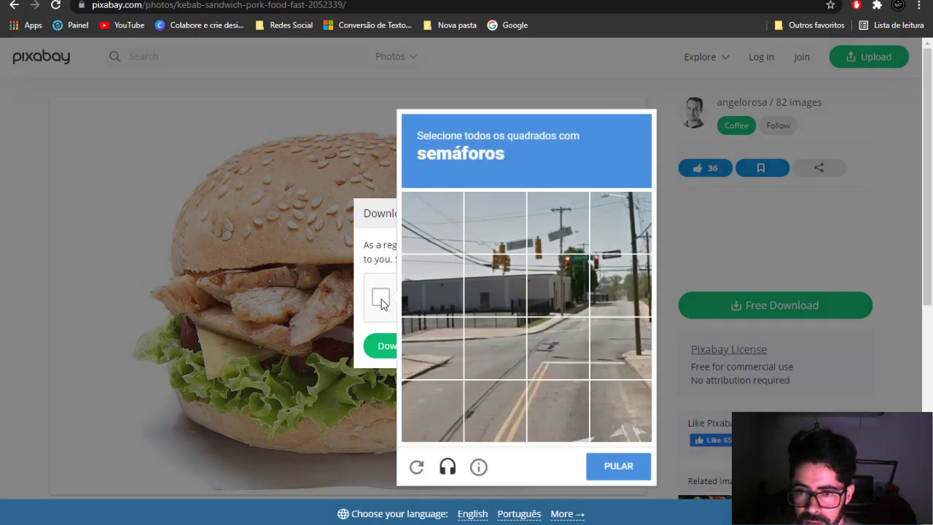
{"action": "left_click", "coordinate": [619, 268]}
{"action": "left_click", "coordinate": [568, 270]}
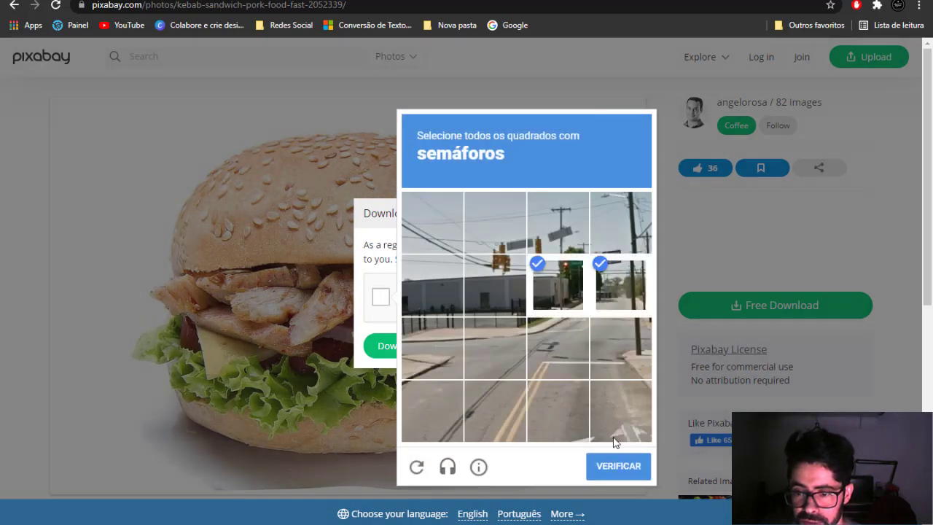
{"action": "left_click", "coordinate": [636, 466]}
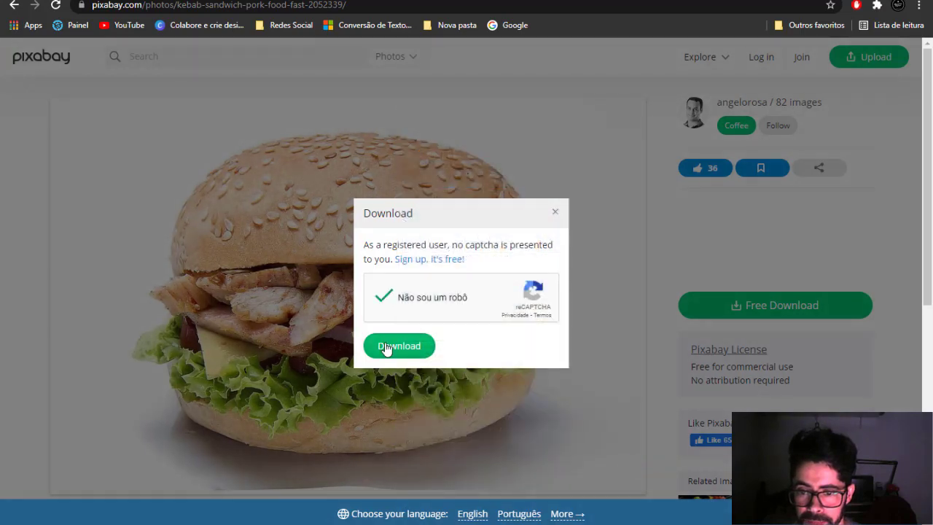
{"action": "left_click", "coordinate": [385, 347]}
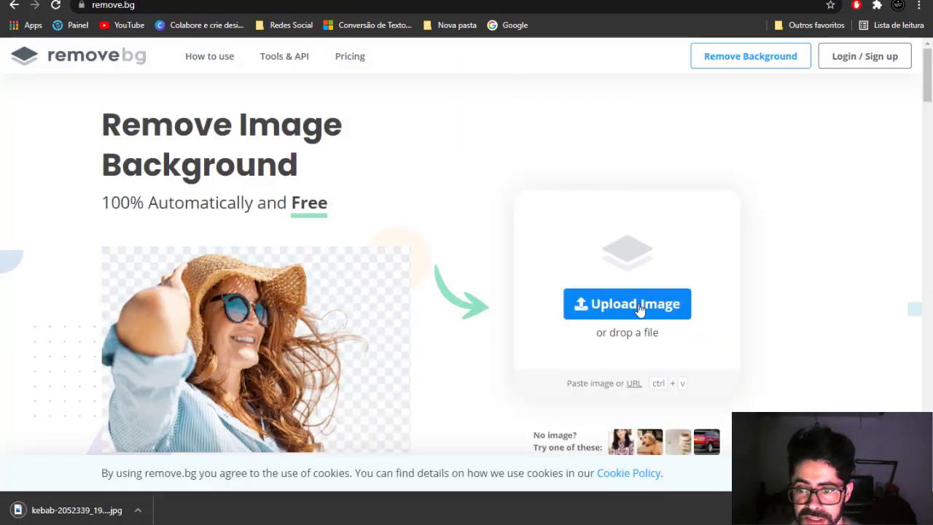
Step: Switch to remove.bg, upload the downloaded kebab photo to remove its background, and download the preview-size cut-out
{"action": "left_click", "coordinate": [639, 309]}
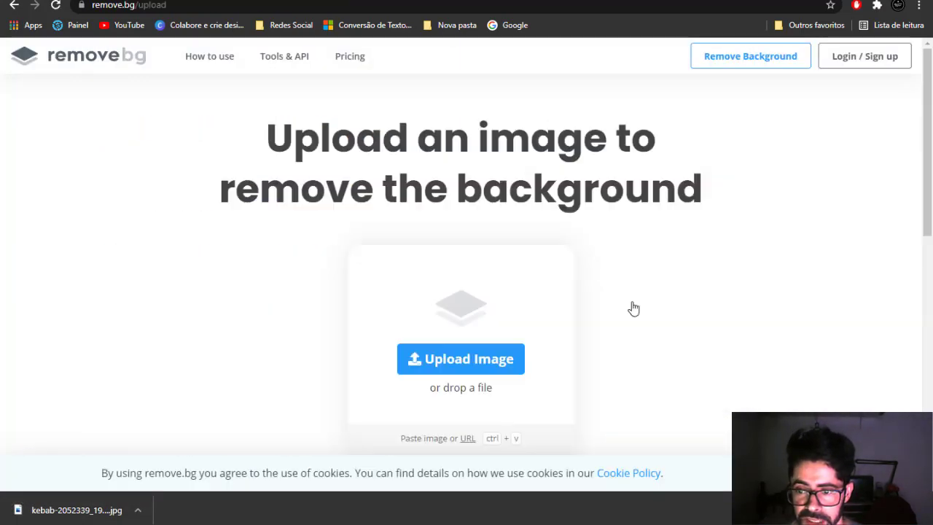
{"action": "double_click", "coordinate": [151, 93]}
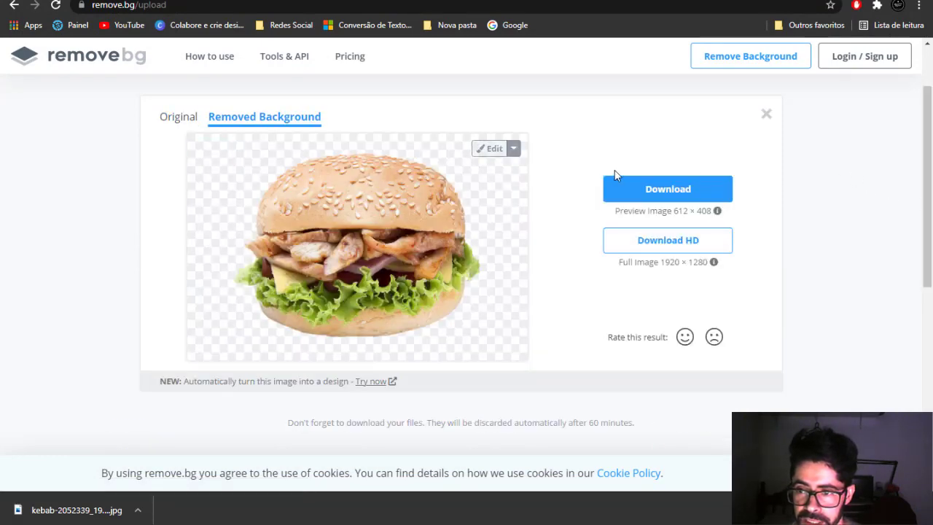
{"action": "left_click", "coordinate": [659, 189]}
Step: Return to the Canva design, upload the background-free burger PNG and place it on page 3
{"action": "key", "text": "ctrl+Tab"}
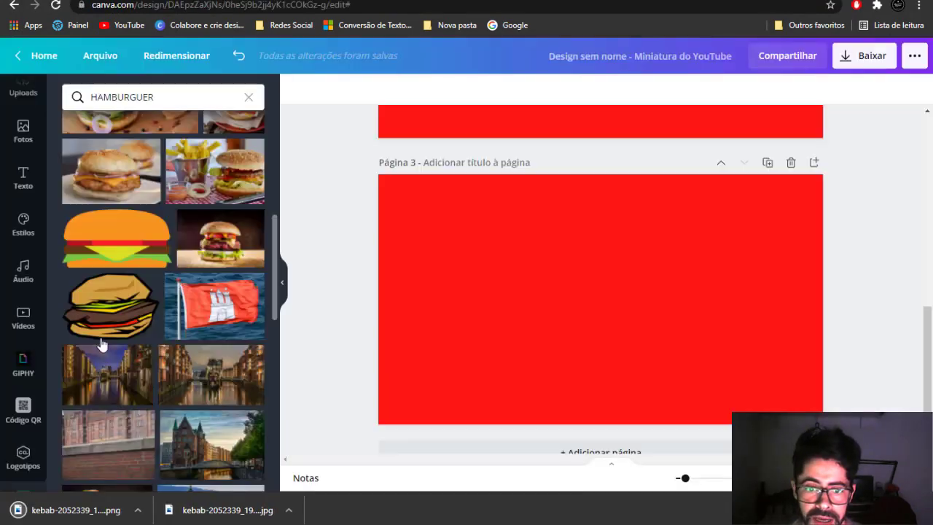
{"action": "left_click_drag", "start_coordinate": [51, 508], "coordinate": [145, 243]}
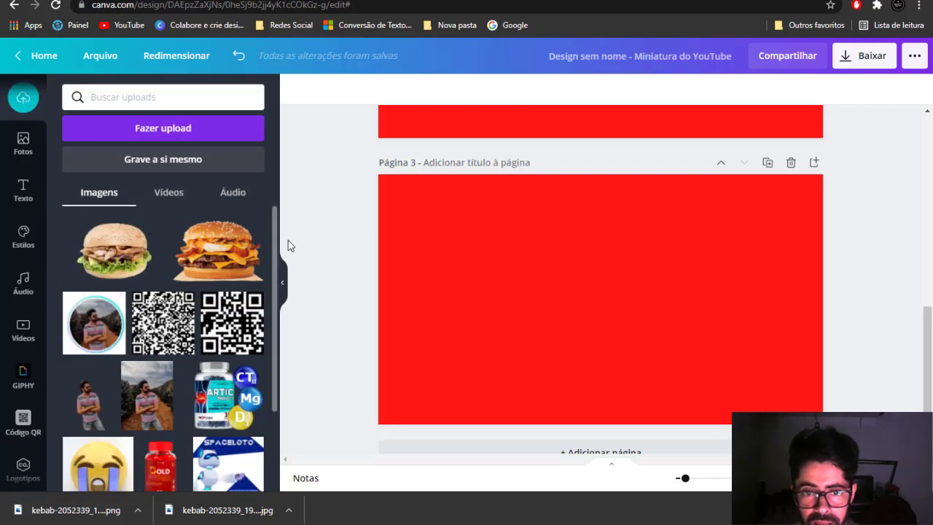
{"action": "left_click", "coordinate": [159, 260]}
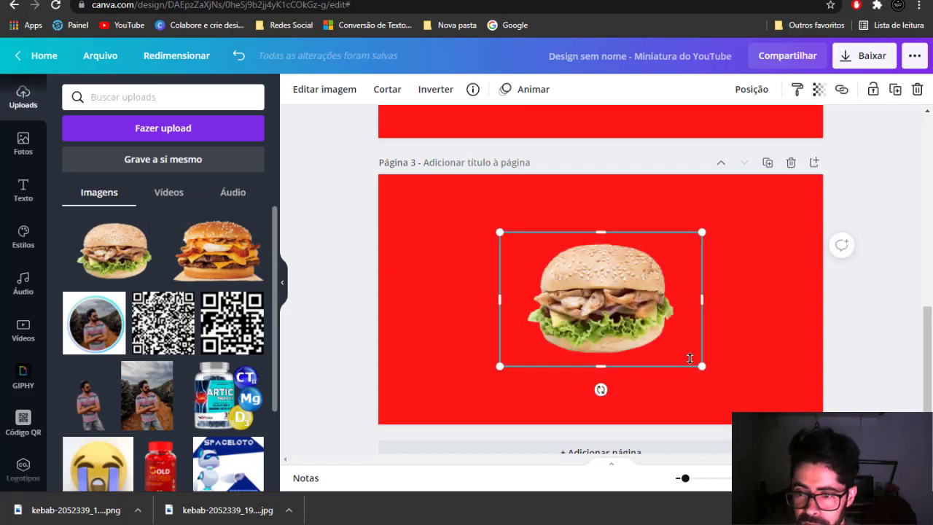
Step: Enlarge the burger on page 3 to nearly the full page height and centre it on the red background
{"action": "left_click_drag", "start_coordinate": [701, 365], "coordinate": [789, 391]}
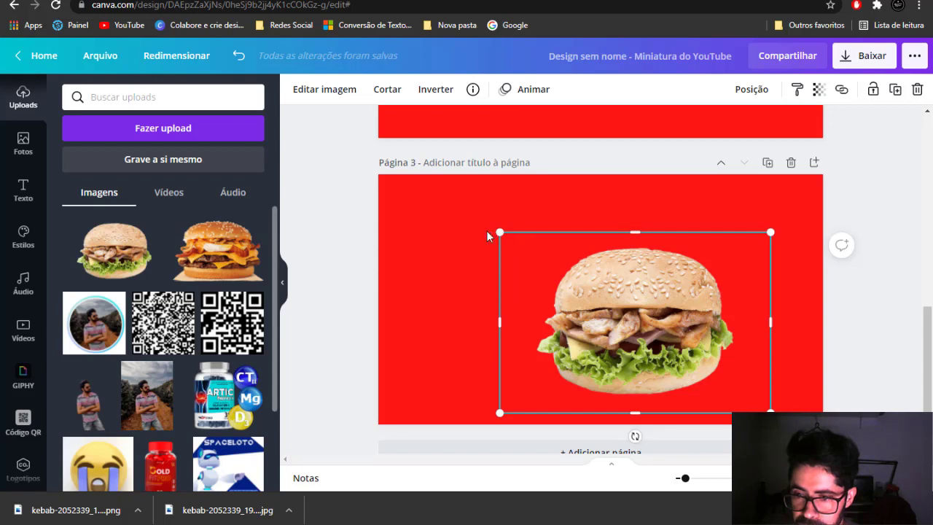
{"action": "left_click_drag", "start_coordinate": [498, 233], "coordinate": [403, 168]}
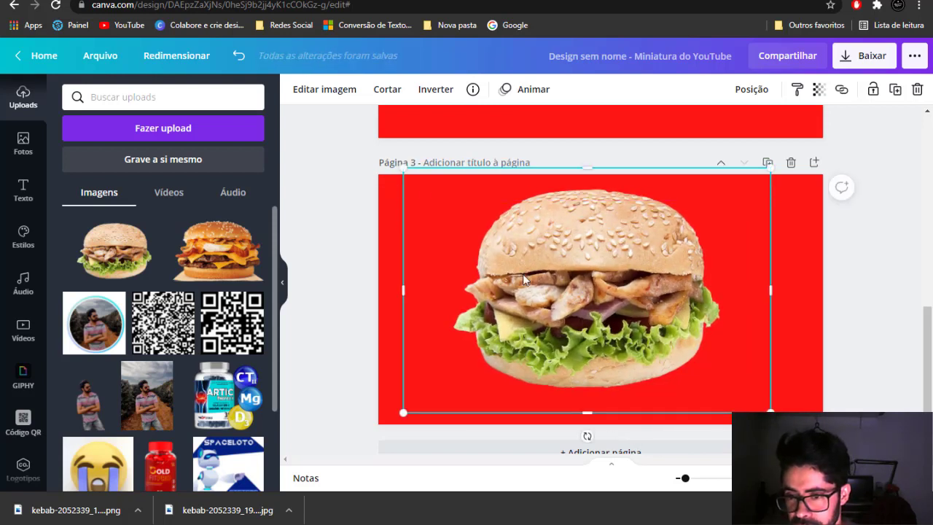
{"action": "left_click_drag", "start_coordinate": [523, 278], "coordinate": [547, 280]}
{"action": "left_click", "coordinate": [820, 336]}
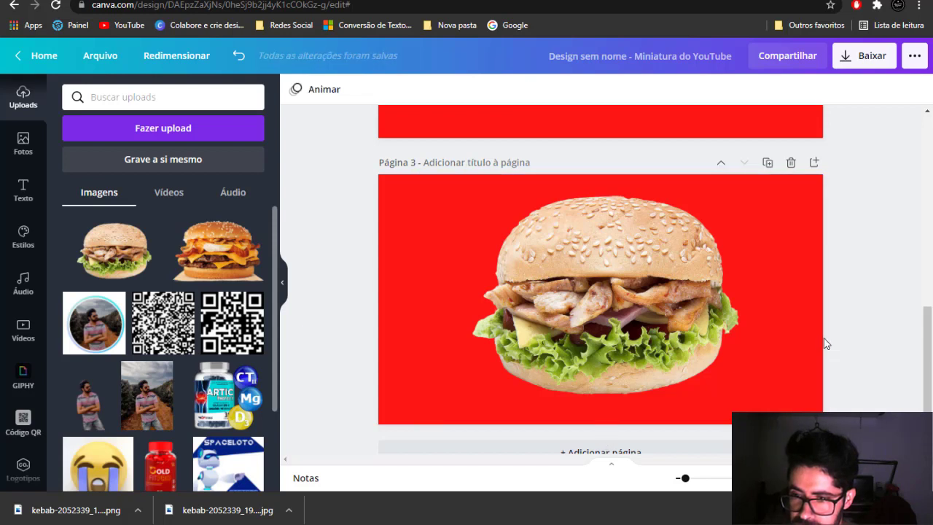
Step: Crop the empty transparent strip below the burger by raising the lower edge of its image frame
{"action": "left_click", "coordinate": [662, 292]}
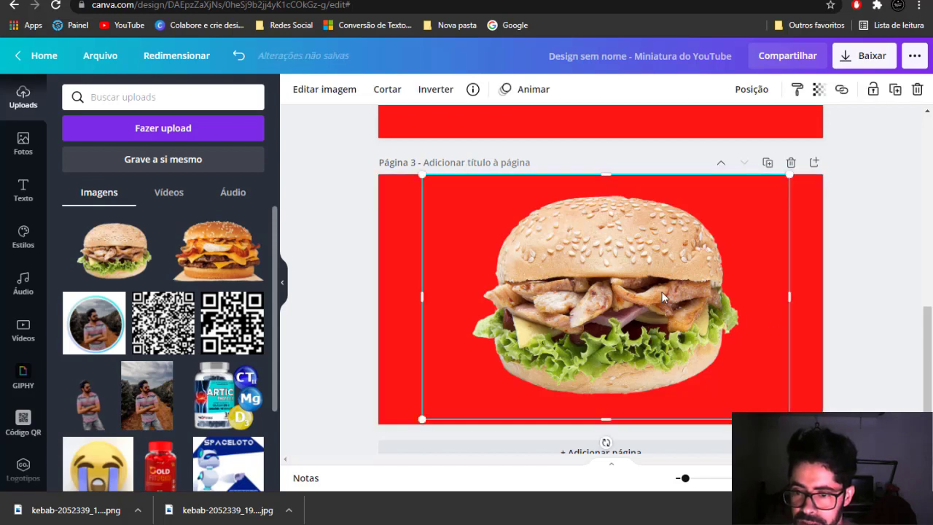
{"action": "left_click_drag", "start_coordinate": [611, 412], "coordinate": [606, 397]}
{"action": "left_click", "coordinate": [830, 340]}
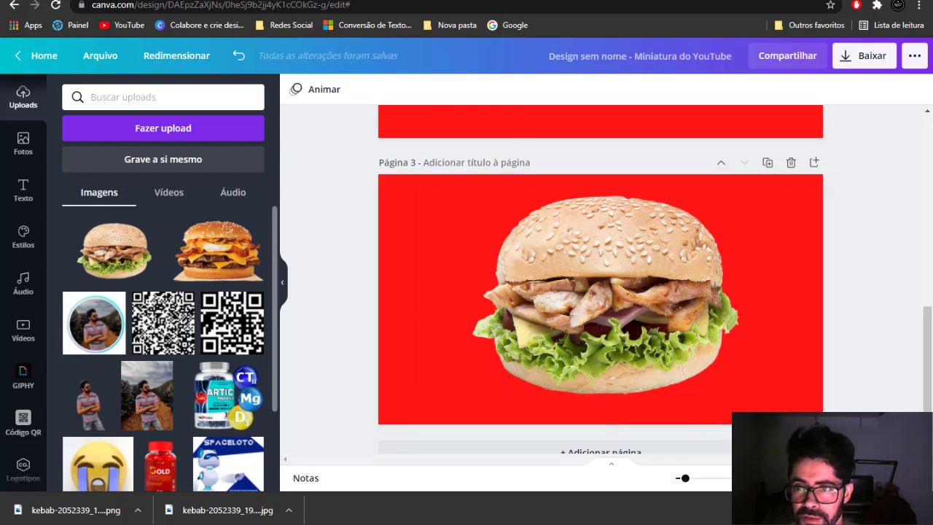
Step: Search Google Images for "SOMBRA PNG" in a new browser tab
{"action": "key", "text": "ctrl+t"}
{"action": "type", "text": "SOM,"}
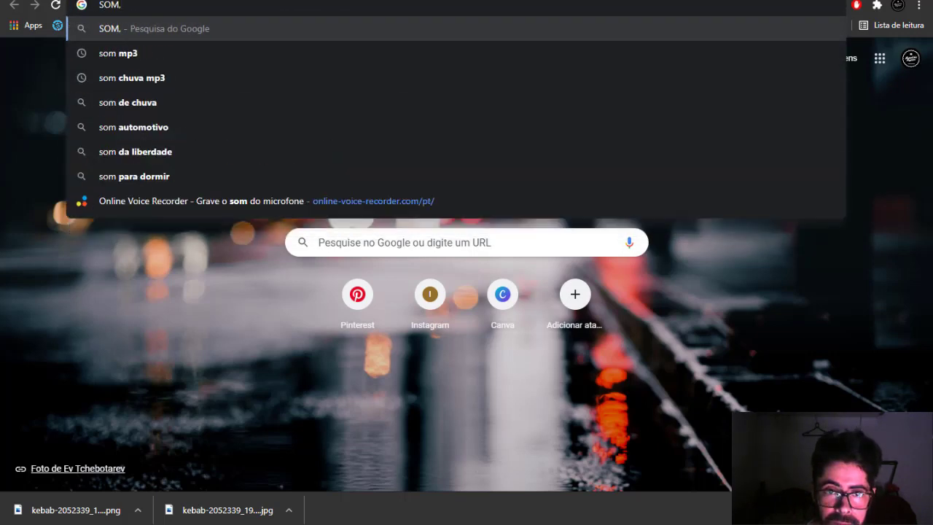
{"action": "key", "text": "BackSpace"}
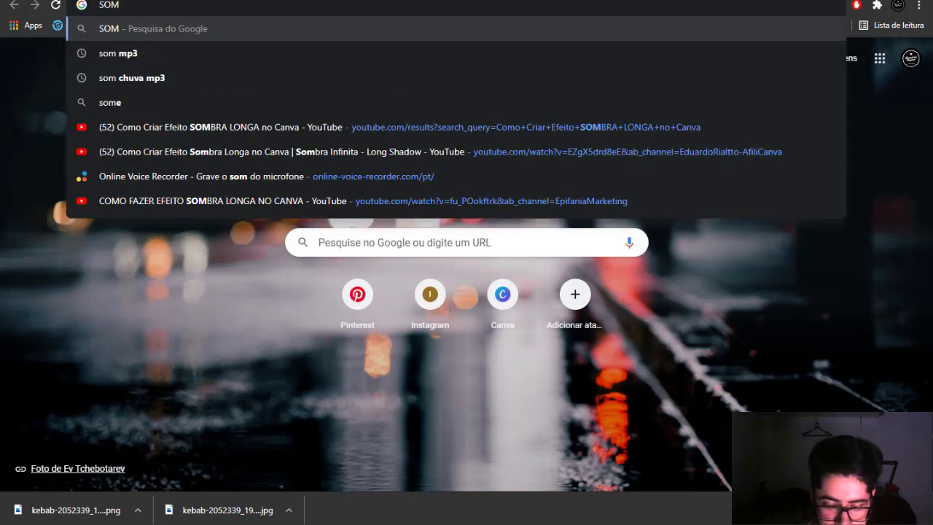
{"action": "type", "text": "BRA PNG"}
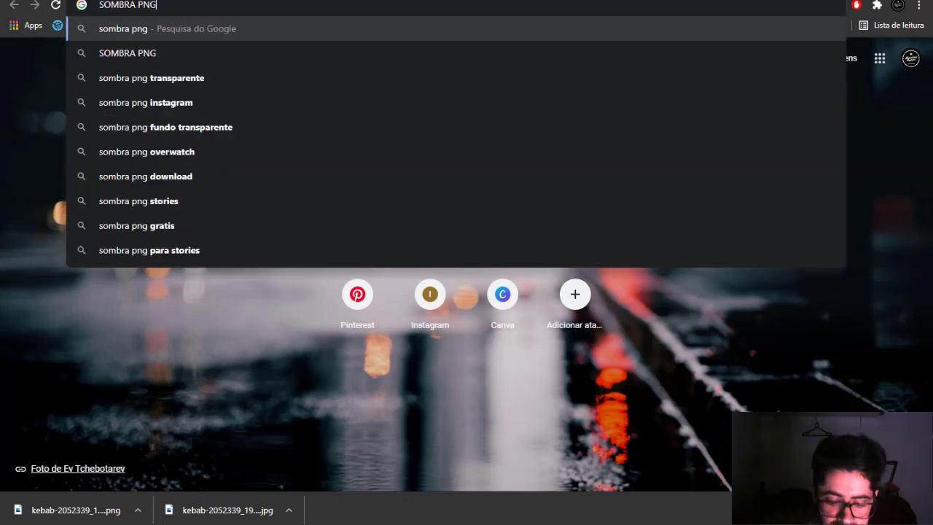
{"action": "key", "text": "Return"}
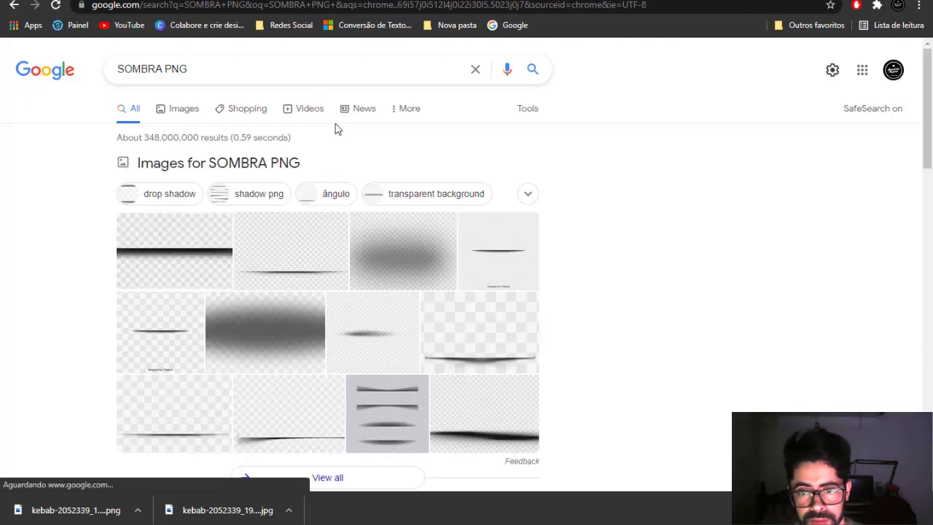
{"action": "left_click", "coordinate": [204, 113]}
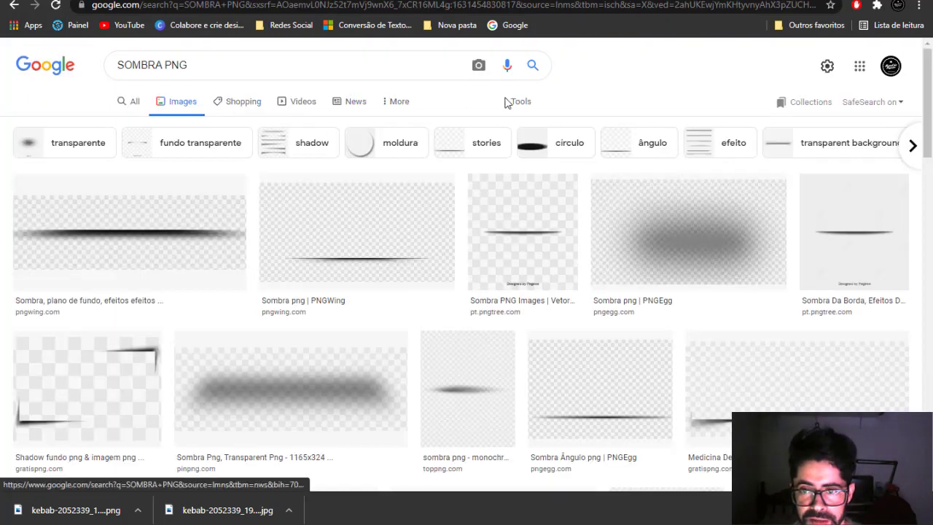
Step: Filter the shadow image results by transparent colour
{"action": "left_click", "coordinate": [522, 102]}
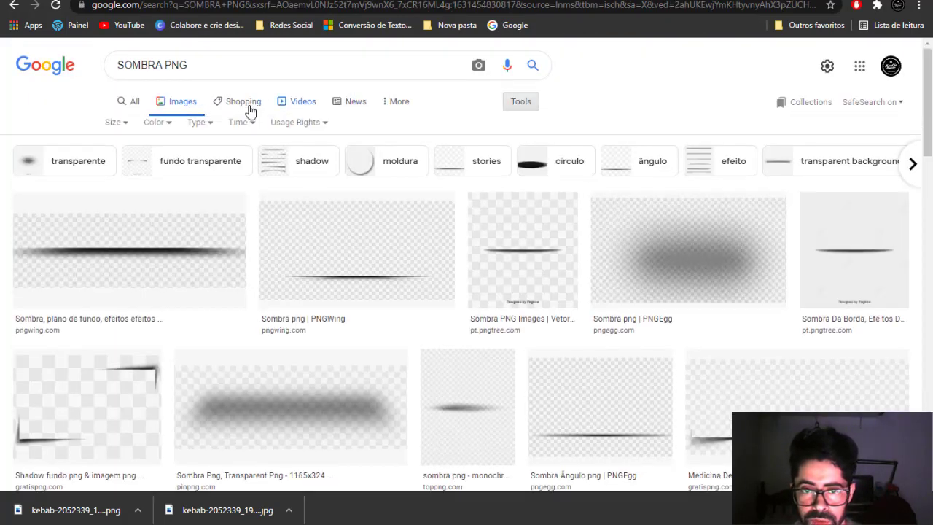
{"action": "left_click", "coordinate": [156, 124]}
{"action": "left_click", "coordinate": [158, 189]}
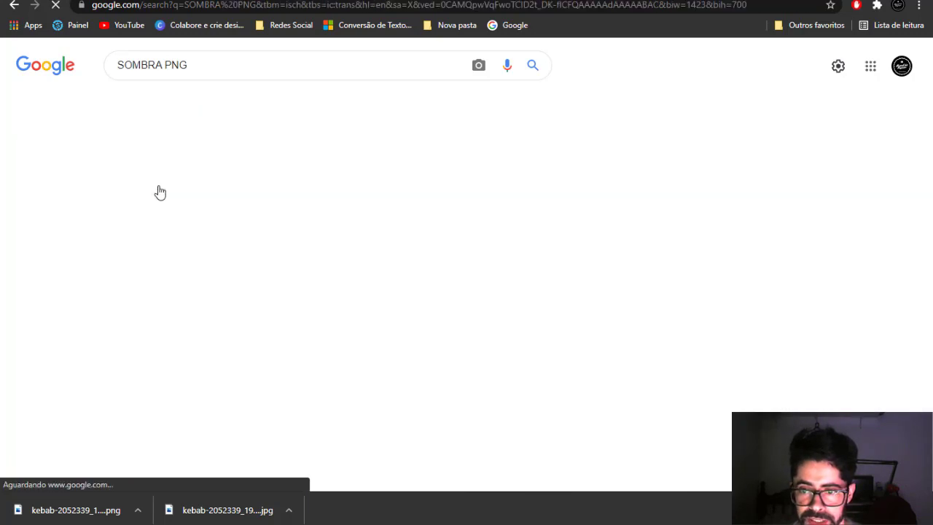
Step: Browse the transparent shadow images and copy the soft, flat elliptical shadow titled "sombra-png-1"
{"action": "scroll", "coordinate": [264, 250], "scroll_direction": "down", "scroll_amount": 10}
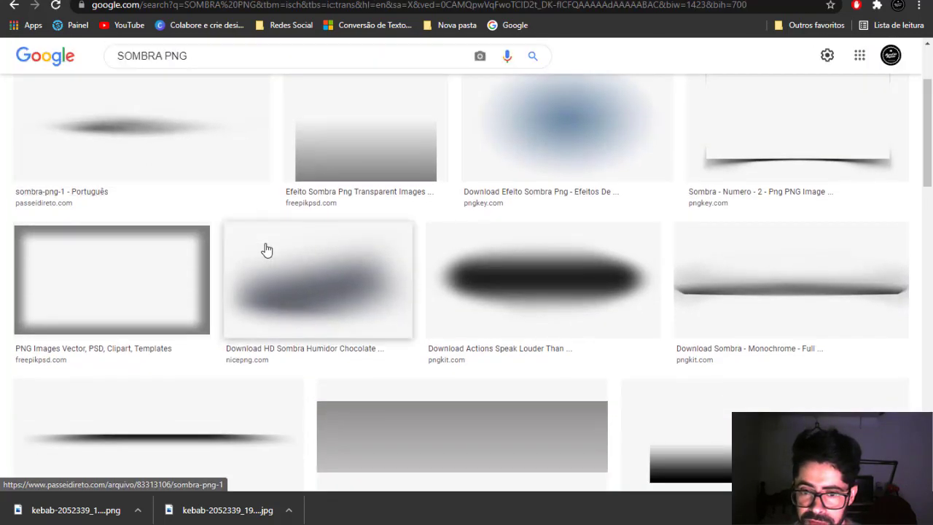
{"action": "scroll", "coordinate": [266, 250], "scroll_direction": "down", "scroll_amount": 3}
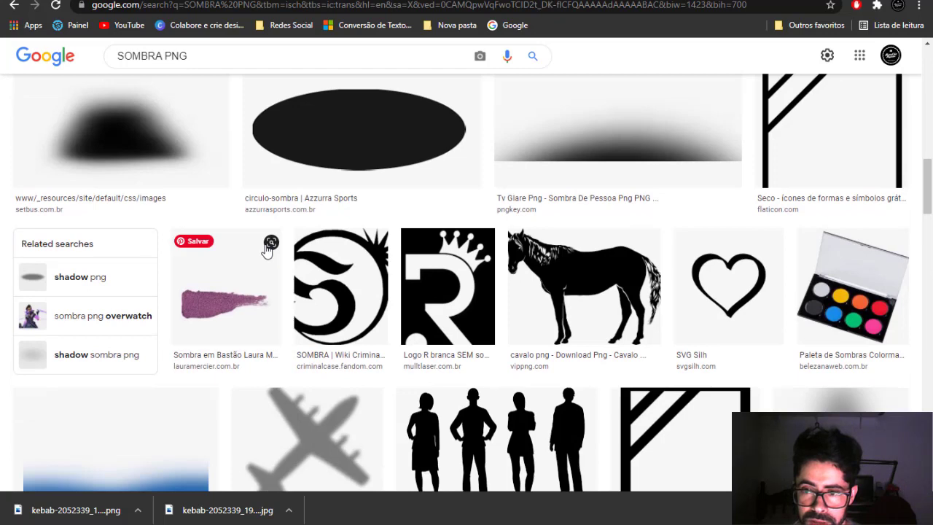
{"action": "scroll", "coordinate": [264, 245], "scroll_direction": "up", "scroll_amount": 15}
{"action": "scroll", "coordinate": [266, 248], "scroll_direction": "up", "scroll_amount": 1}
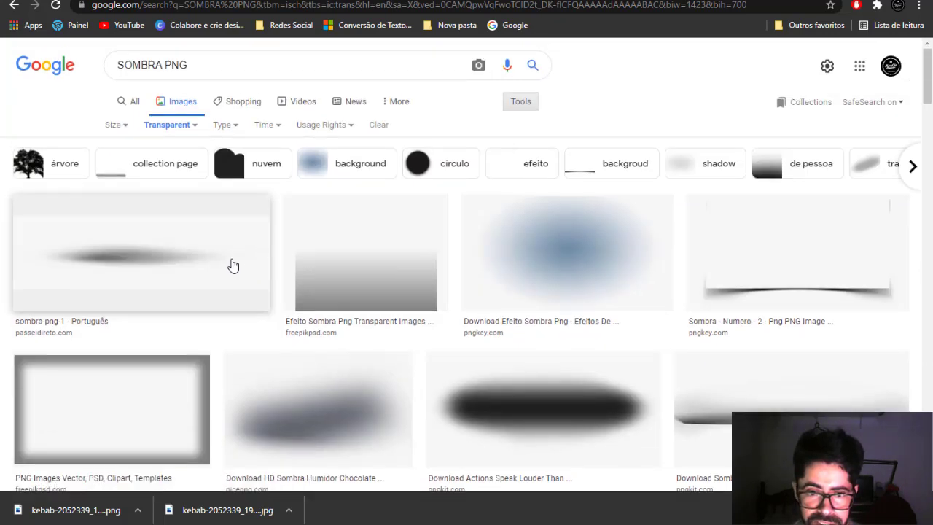
{"action": "left_click", "coordinate": [115, 270]}
{"action": "right_click", "coordinate": [681, 156]}
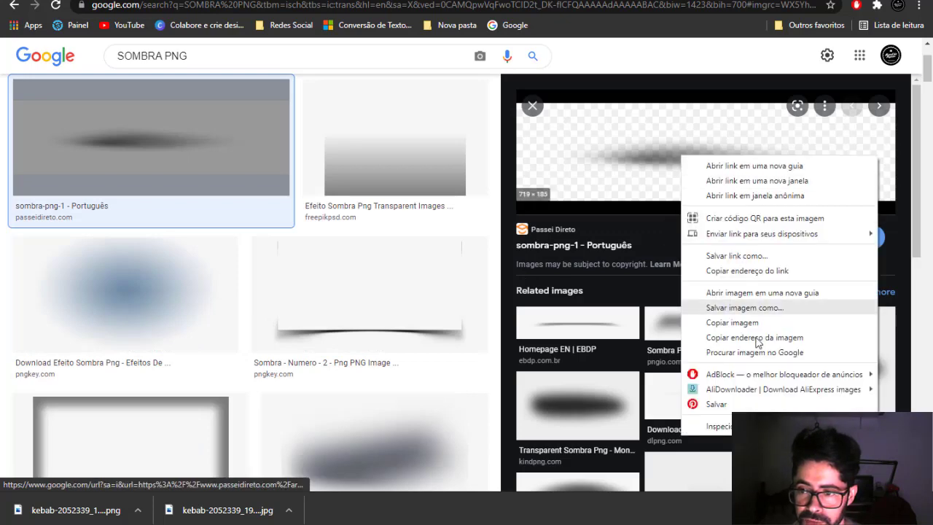
{"action": "left_click", "coordinate": [733, 335]}
Step: Return to the Canva design, paste the copied shadow onto page 3 and move it beneath the burger
{"action": "key", "text": "ctrl+Tab"}
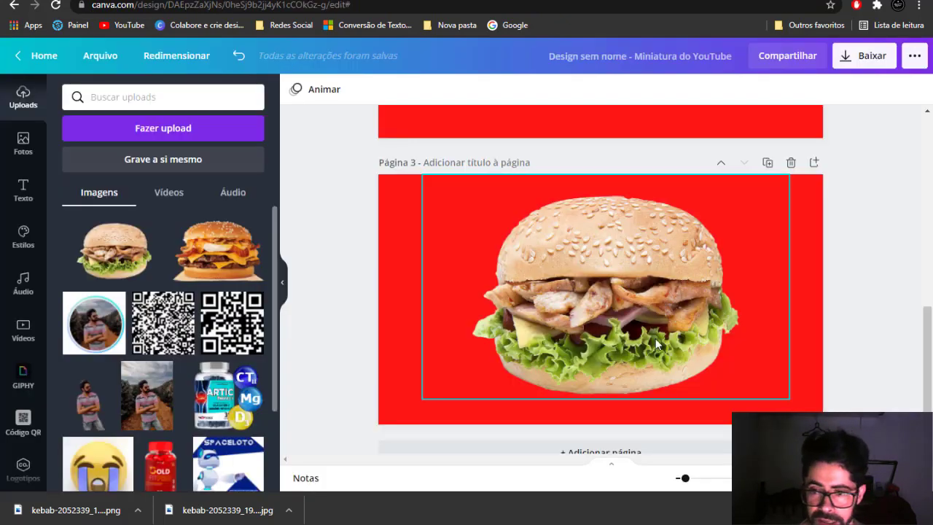
{"action": "left_click_drag", "start_coordinate": [655, 343], "coordinate": [656, 343]}
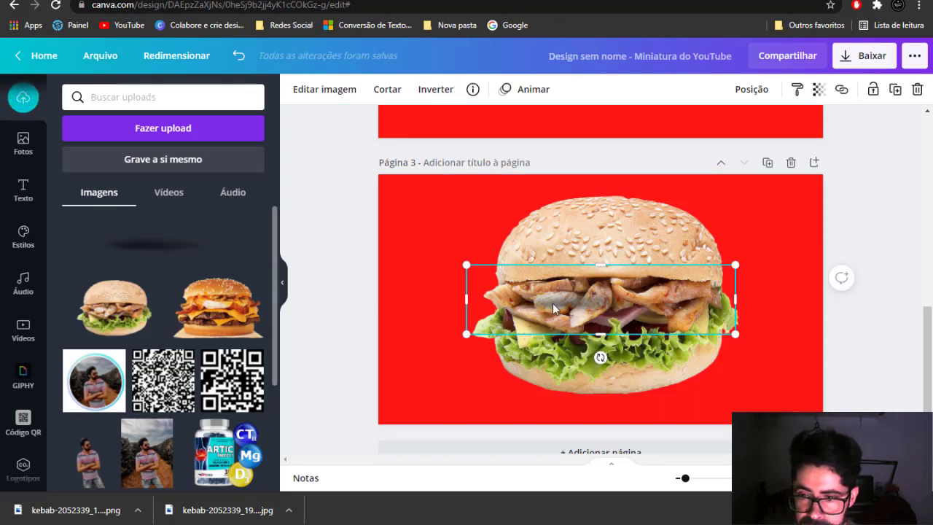
{"action": "left_click_drag", "start_coordinate": [552, 302], "coordinate": [565, 409]}
Step: Enlarge the shadow to more than the page width and position it under the burger's base
{"action": "left_click_drag", "start_coordinate": [746, 370], "coordinate": [841, 347]}
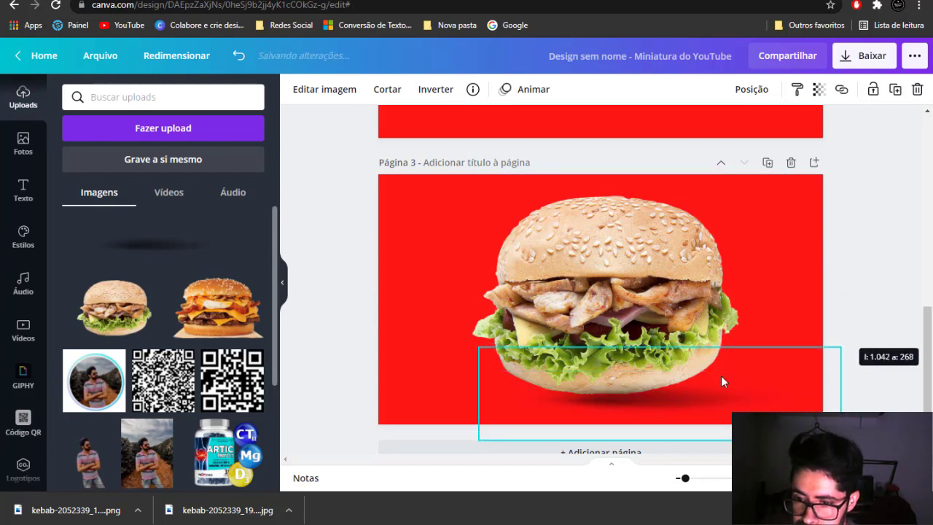
{"action": "left_click_drag", "start_coordinate": [454, 346], "coordinate": [391, 361]}
{"action": "left_click_drag", "start_coordinate": [518, 409], "coordinate": [540, 423]}
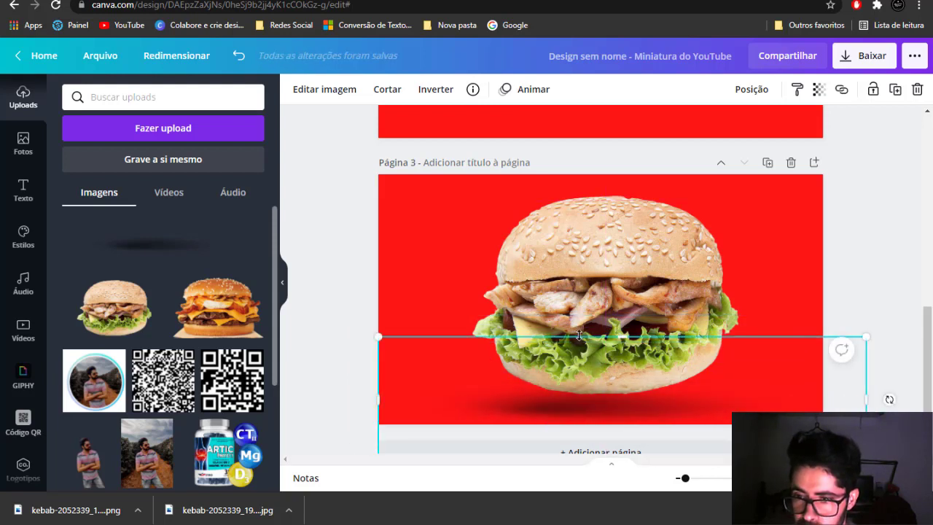
Step: Tilt the burger counter-clockwise, shift the shadow slightly, and raise the burger so it floats above the shadow
{"action": "left_click", "coordinate": [580, 320]}
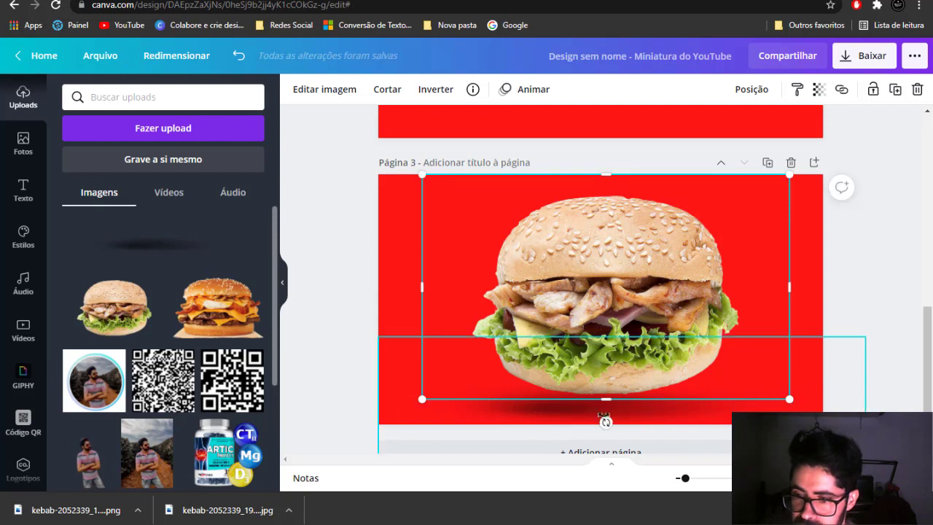
{"action": "left_click_drag", "start_coordinate": [439, 379], "coordinate": [462, 375]}
{"action": "left_click_drag", "start_coordinate": [626, 397], "coordinate": [662, 389]}
{"action": "left_click_drag", "start_coordinate": [634, 357], "coordinate": [631, 331]}
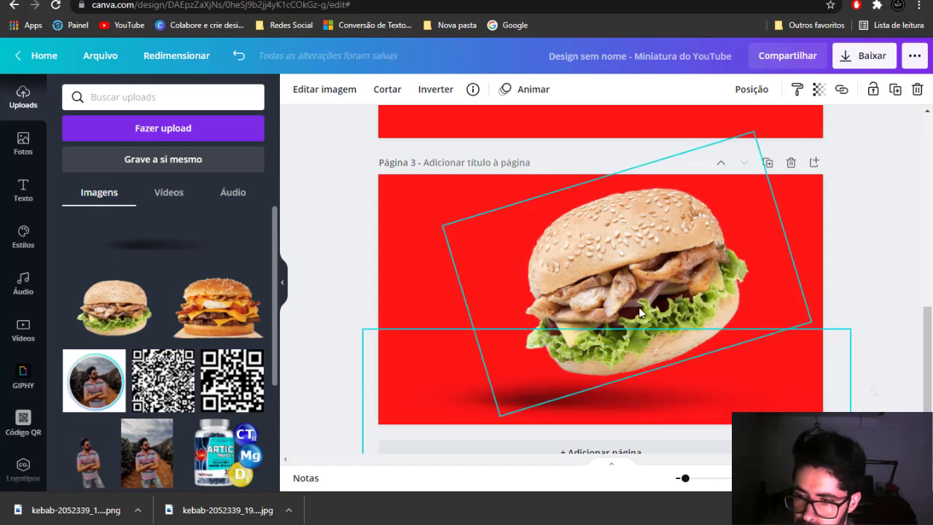
Step: Shift the tilted burger on page 3, and undo the recent changes back to its upright placement
{"action": "left_click_drag", "start_coordinate": [676, 352], "coordinate": [655, 356]}
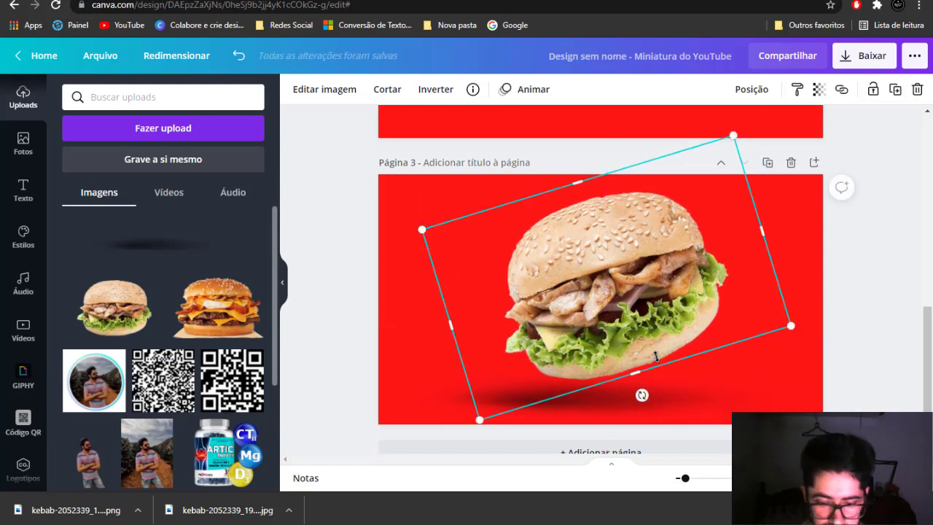
{"action": "key", "text": "ctrl+z"}
{"action": "key", "text": "ctrl+z"}
{"action": "key", "text": "ctrl+z"}
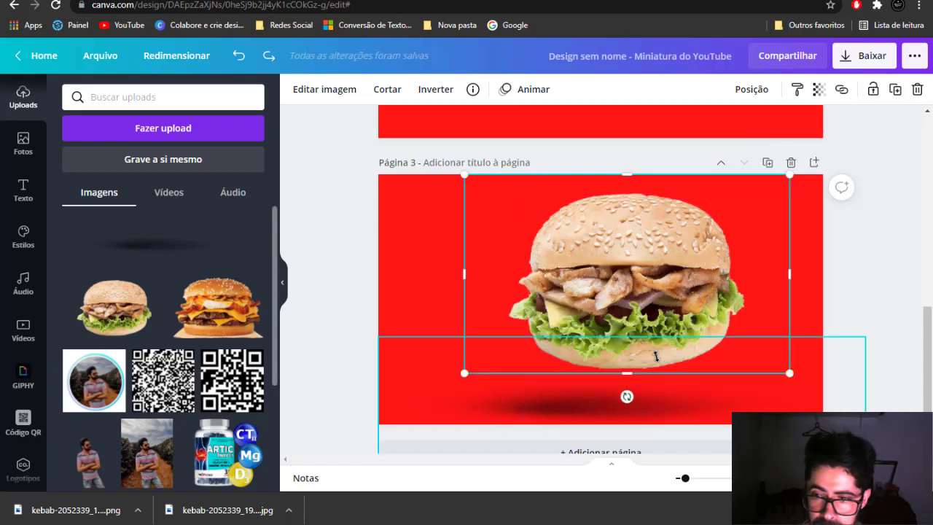
Step: Move the burger down over its shadow and shrink it to about 831 × 520, centred across page 3
{"action": "left_click_drag", "start_coordinate": [652, 319], "coordinate": [626, 331]}
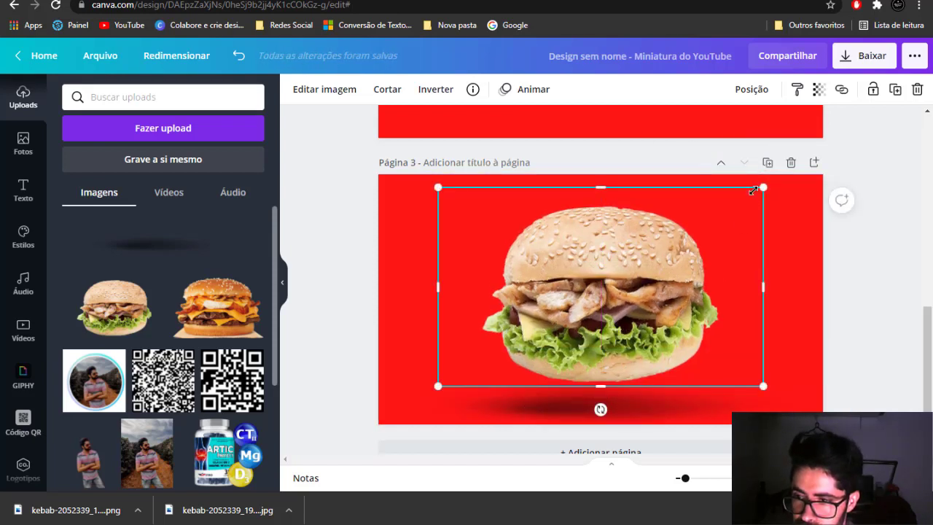
{"action": "left_click_drag", "start_coordinate": [763, 187], "coordinate": [743, 199]}
{"action": "left_click_drag", "start_coordinate": [432, 212], "coordinate": [457, 207]}
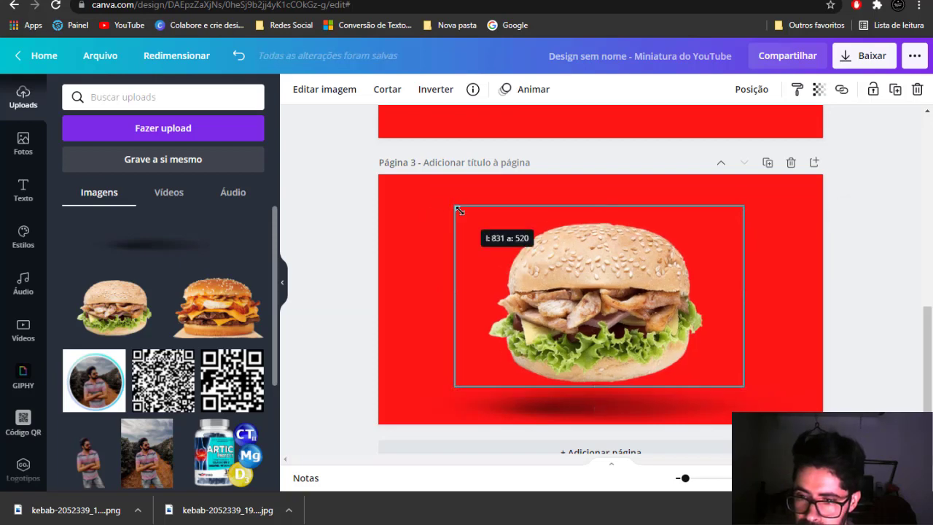
{"action": "left_click", "coordinate": [847, 317]}
Step: Compare page 3 with the other two thumbnails and nudge its shadow slightly up and right under the burger
{"action": "scroll", "coordinate": [847, 311], "scroll_direction": "up", "scroll_amount": 7}
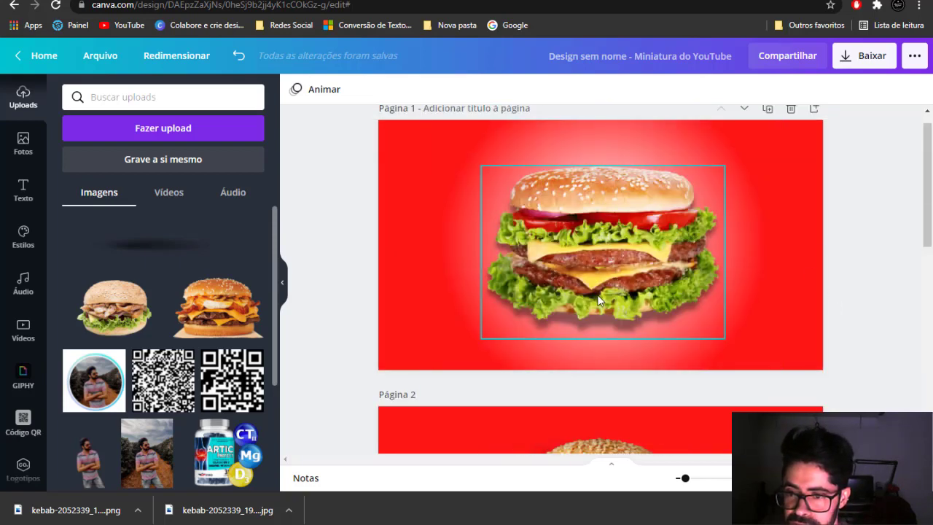
{"action": "scroll", "coordinate": [597, 297], "scroll_direction": "down", "scroll_amount": 4}
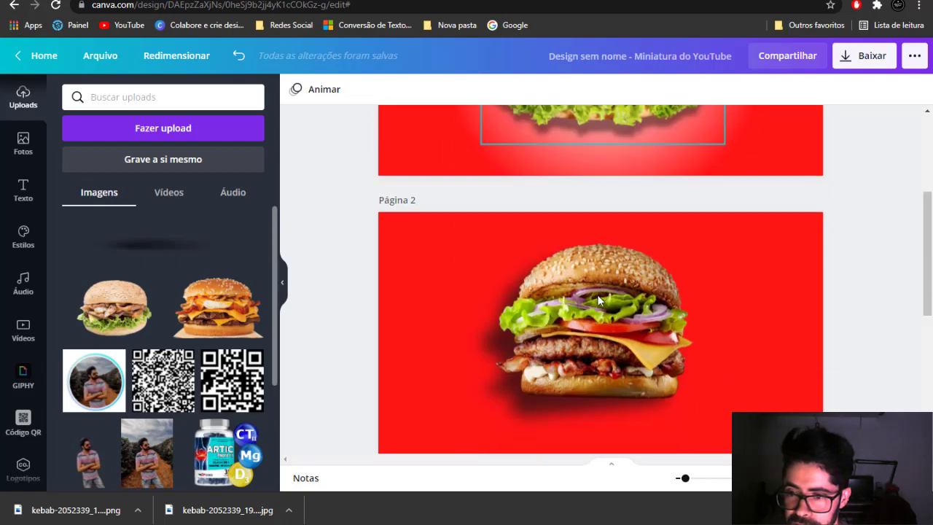
{"action": "scroll", "coordinate": [574, 205], "scroll_direction": "down", "scroll_amount": 3}
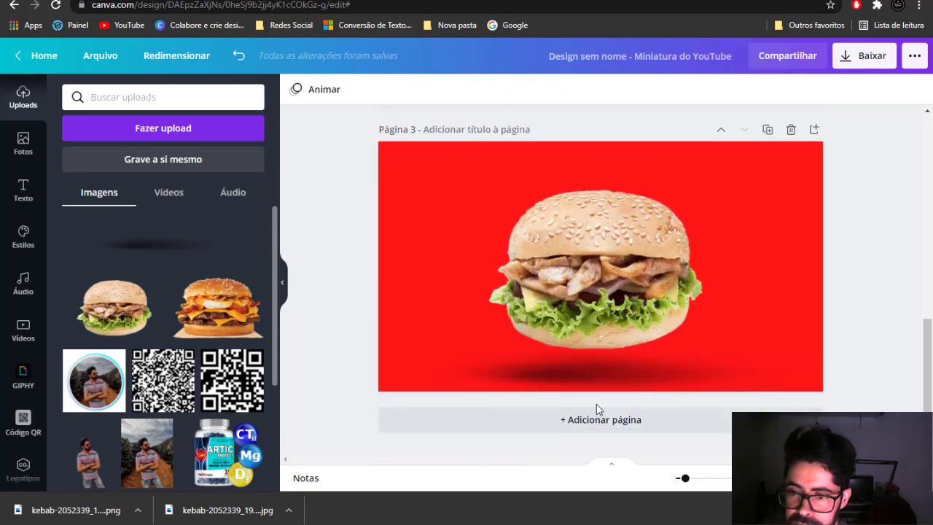
{"action": "left_click_drag", "start_coordinate": [583, 384], "coordinate": [599, 374]}
{"action": "left_click", "coordinate": [884, 175]}
{"action": "scroll", "coordinate": [877, 175], "scroll_direction": "up", "scroll_amount": 4}
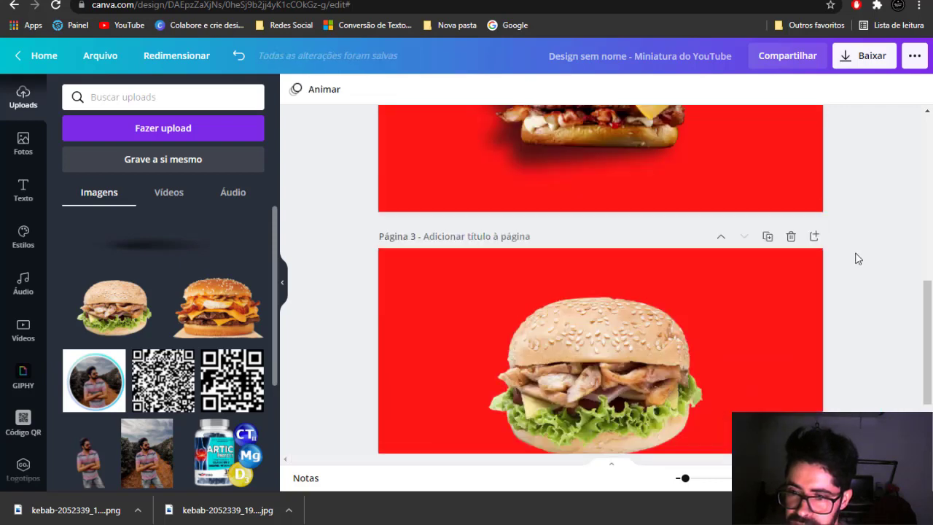
{"action": "scroll", "coordinate": [407, 306], "scroll_direction": "down", "scroll_amount": 4}
{"action": "scroll", "coordinate": [656, 396], "scroll_direction": "up", "scroll_amount": 3}
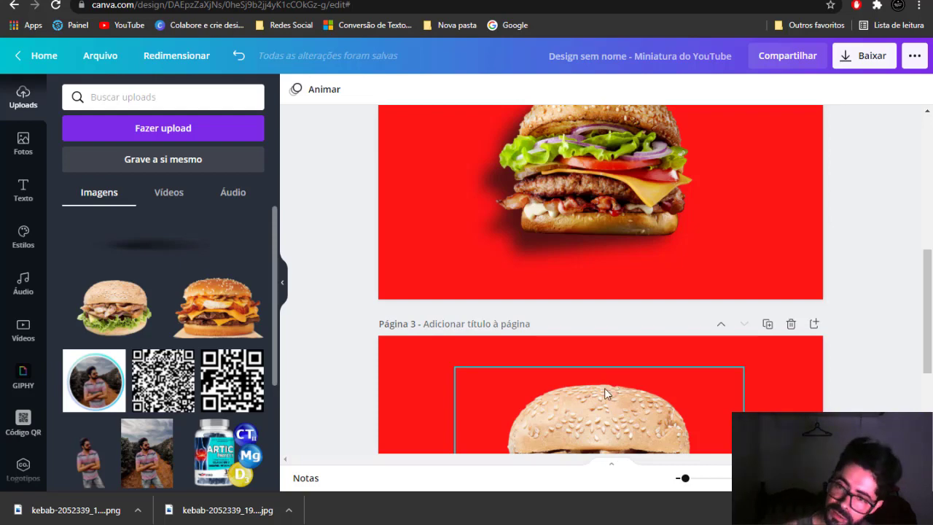
{"action": "scroll", "coordinate": [606, 397], "scroll_direction": "up", "scroll_amount": 1}
{"action": "scroll", "coordinate": [608, 398], "scroll_direction": "up", "scroll_amount": 4}
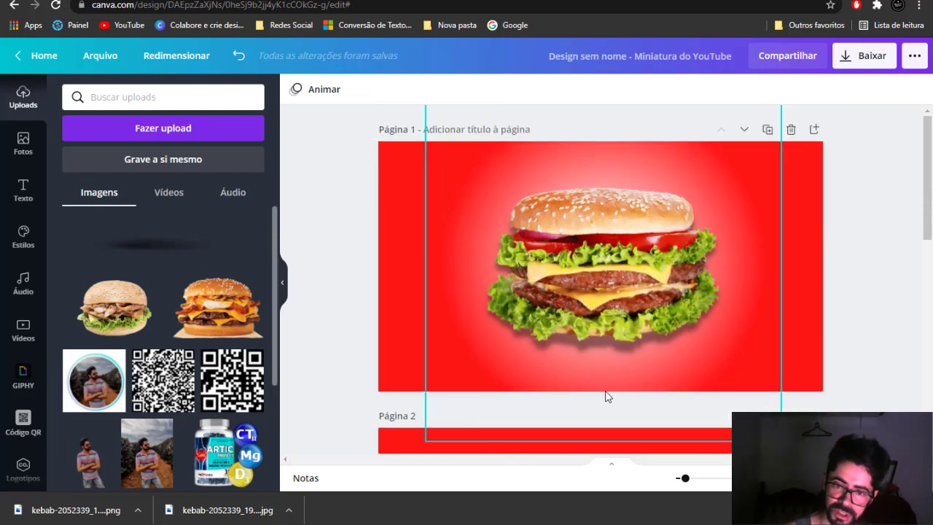